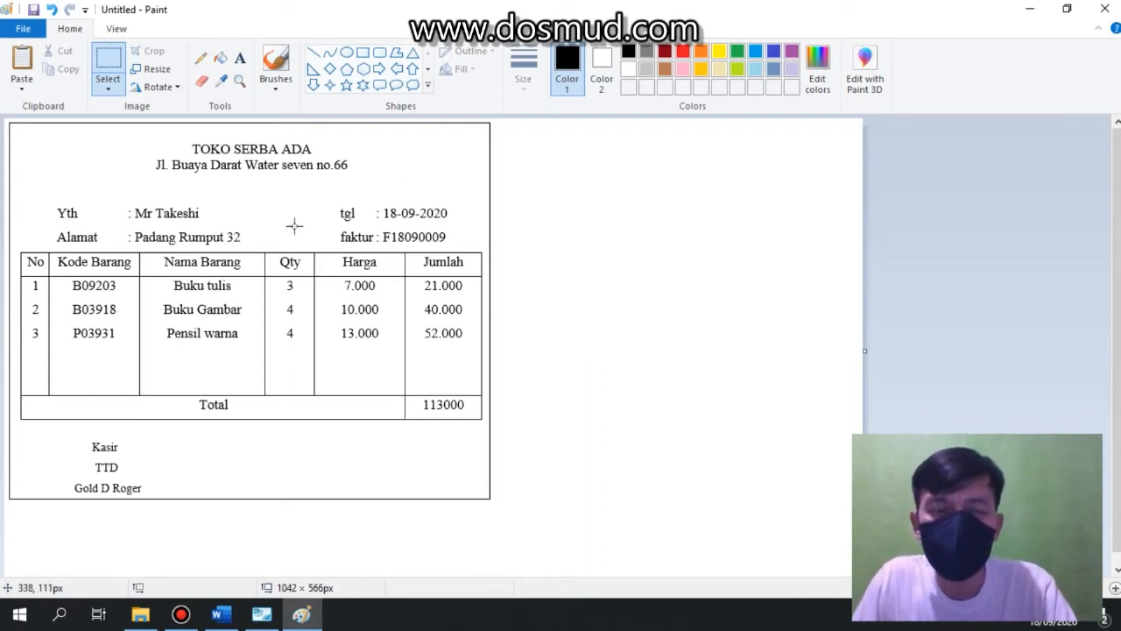
Circle the TOKO SERBA ADA store name and address header with the pencil.
click(201, 57)
mouse_move(348, 143)
mouse_down()
mouse_move(297, 124)
mouse_move(251, 125)
mouse_move(136, 160)
mouse_move(260, 183)
mouse_move(362, 166)
mouse_move(348, 136)
mouse_up()
Add the text label "enterprise" in the blank area to the right of the invoice.
click(240, 58)
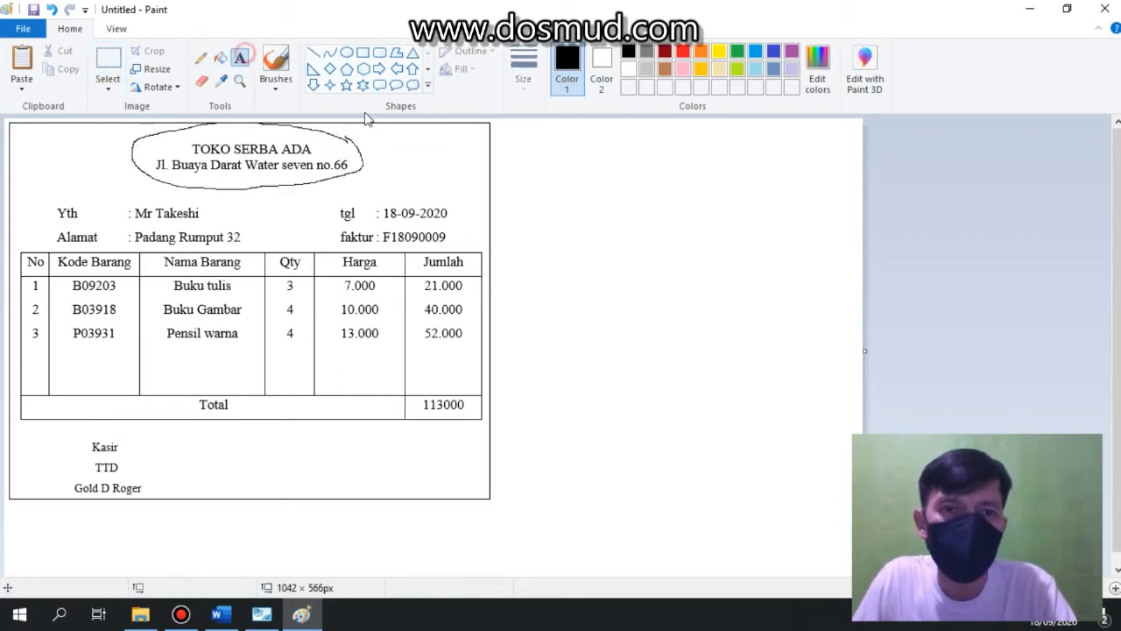
click(542, 133)
text(enter)
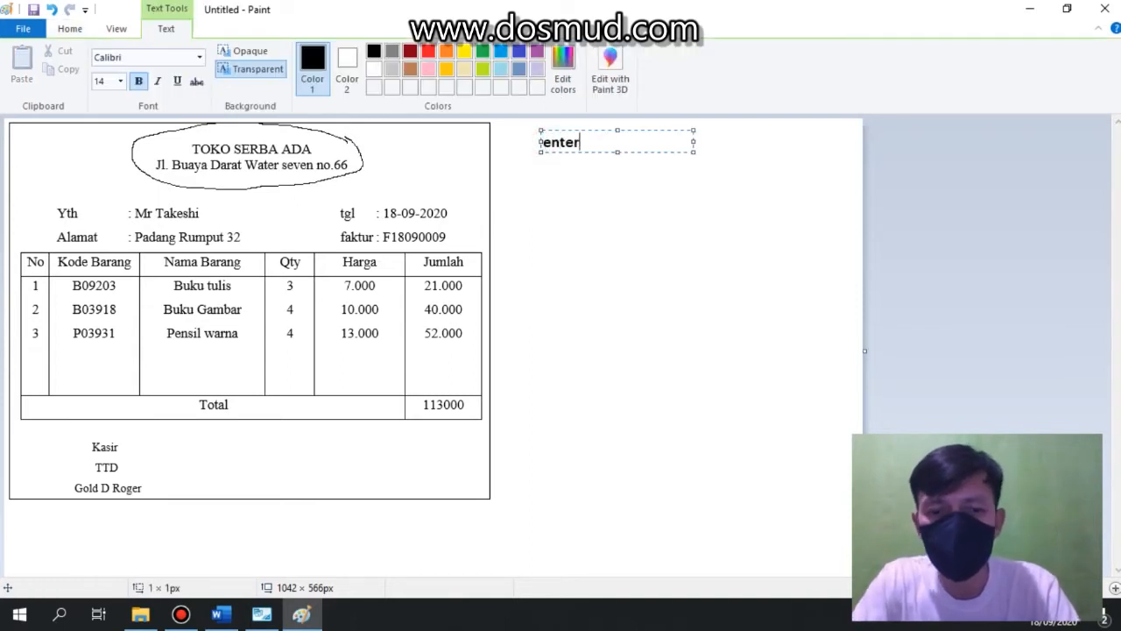
text(prise)
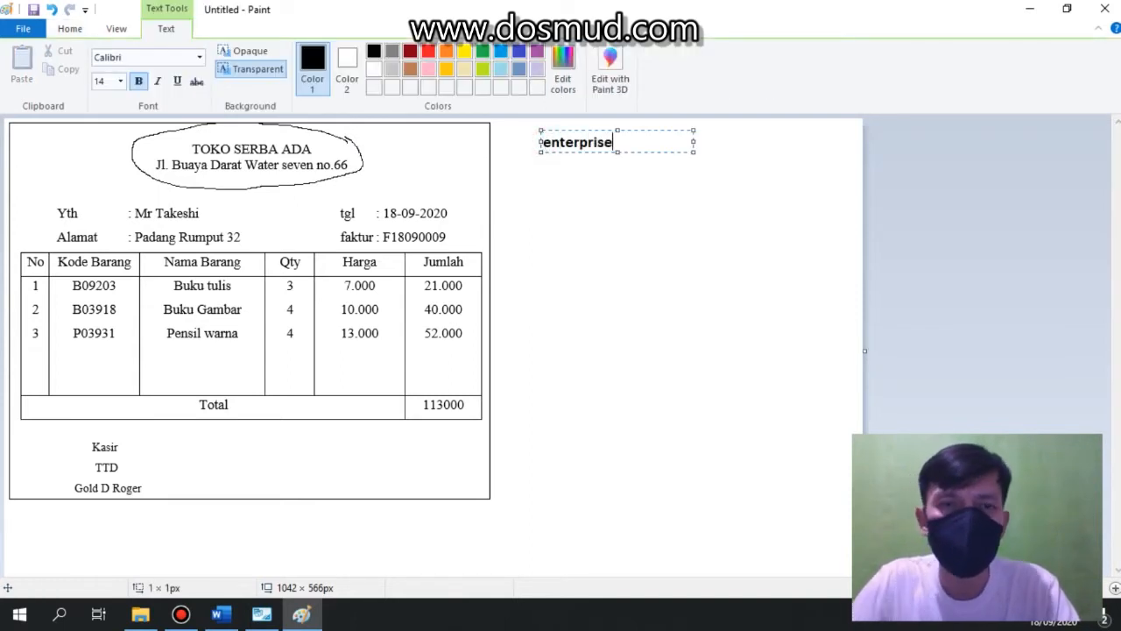
click(644, 234)
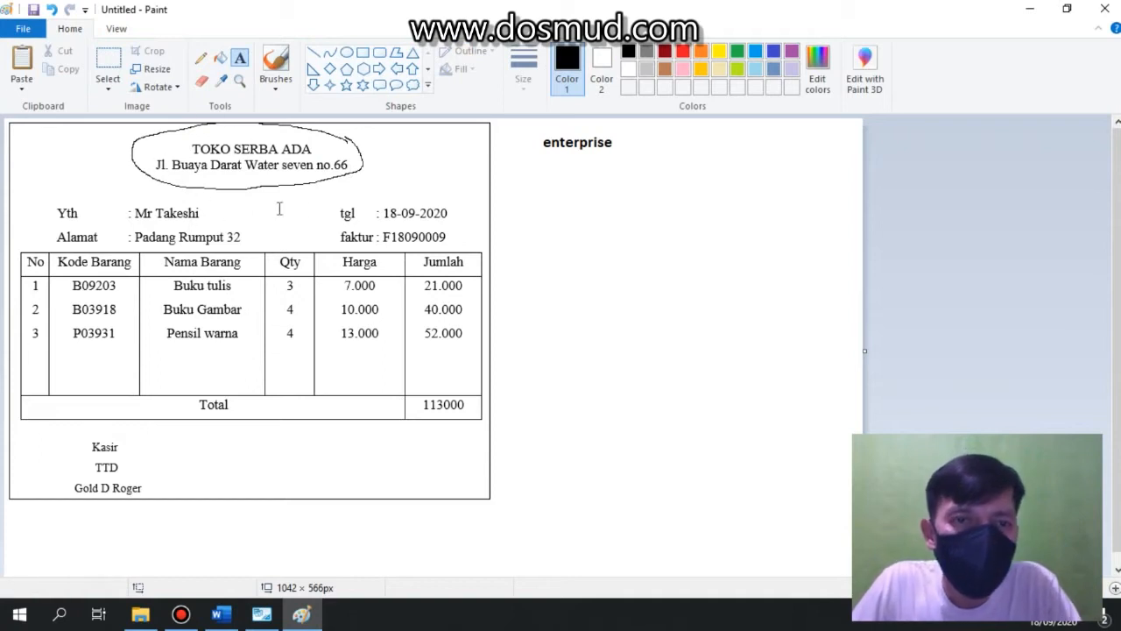
Draw pencil brackets around the Yth and Alamat customer lines.
click(202, 59)
mouse_move(59, 198)
mouse_down()
mouse_move(42, 213)
mouse_move(40, 245)
mouse_up()
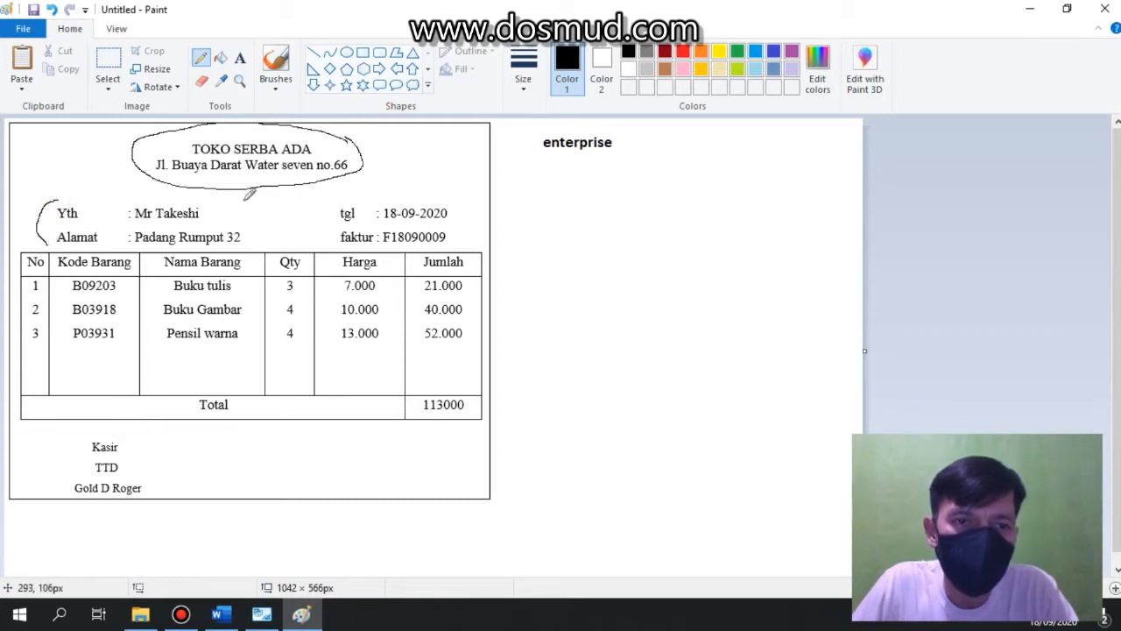
drag(243, 200, 251, 243)
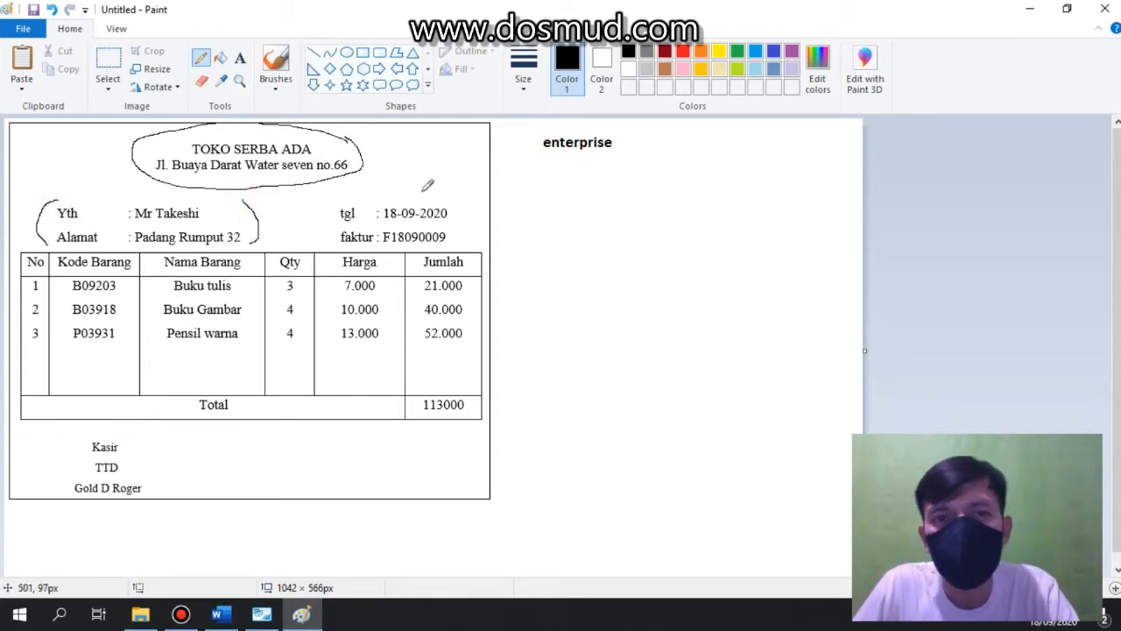
Add the text label "konsumen" below "enterprise".
click(240, 57)
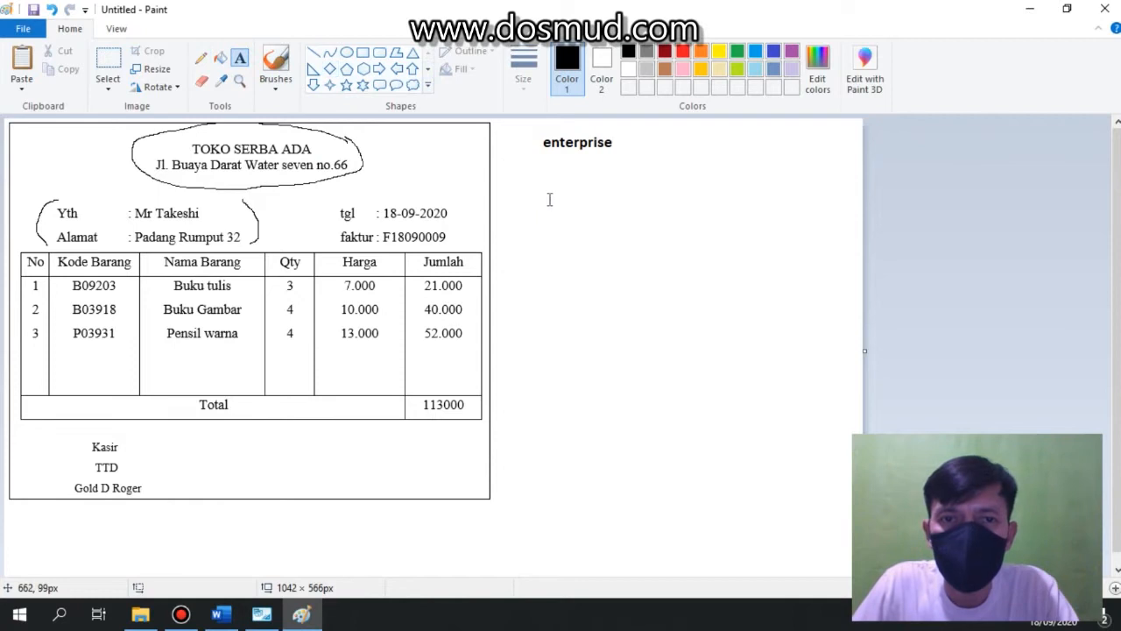
click(549, 200)
text(konsumen)
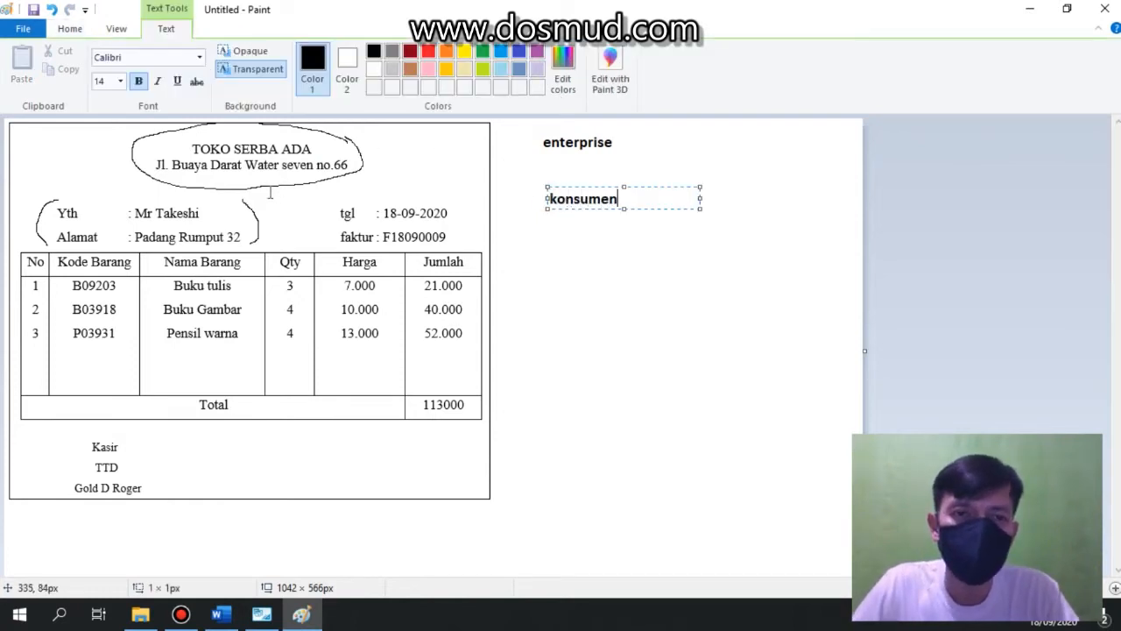
click(86, 33)
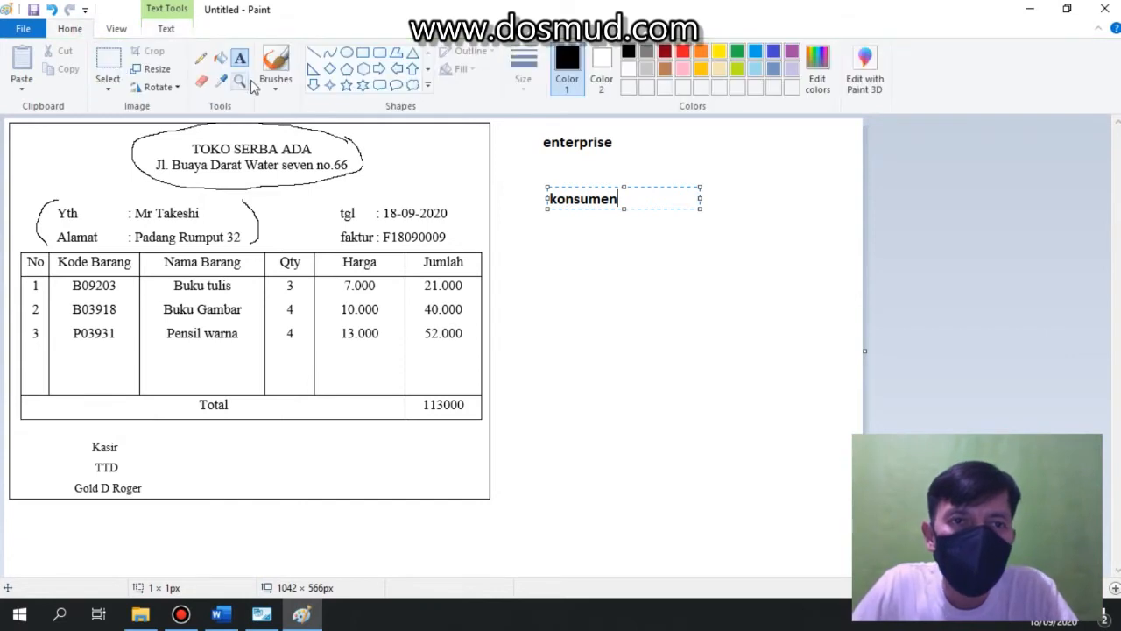
Draw pencil brackets around the tgl and faktur lines and beside the Total row.
click(201, 57)
drag(331, 205, 321, 237)
mouse_move(454, 201)
mouse_down()
mouse_move(465, 229)
mouse_move(453, 244)
mouse_up()
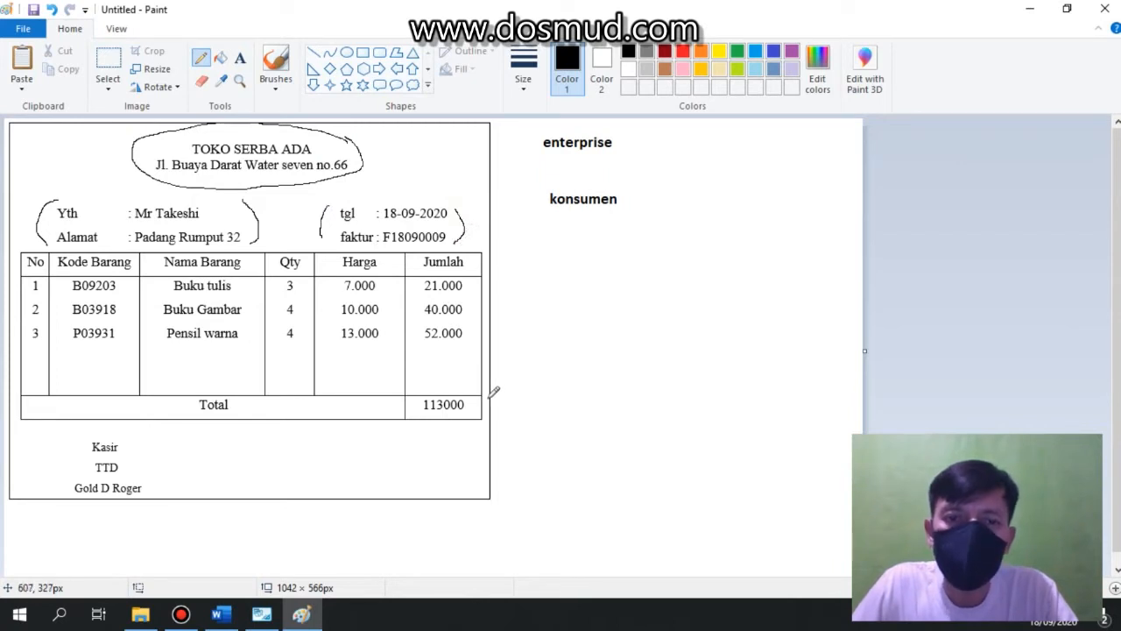
drag(486, 399, 488, 409)
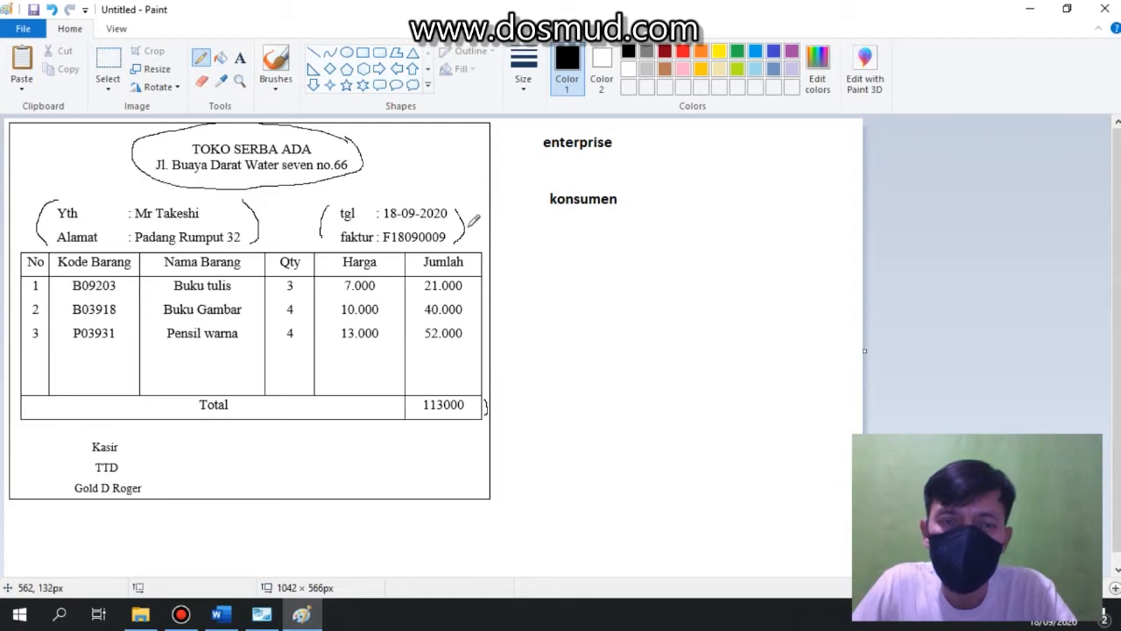
Add the text label "transaksi" below "konsumen".
click(239, 58)
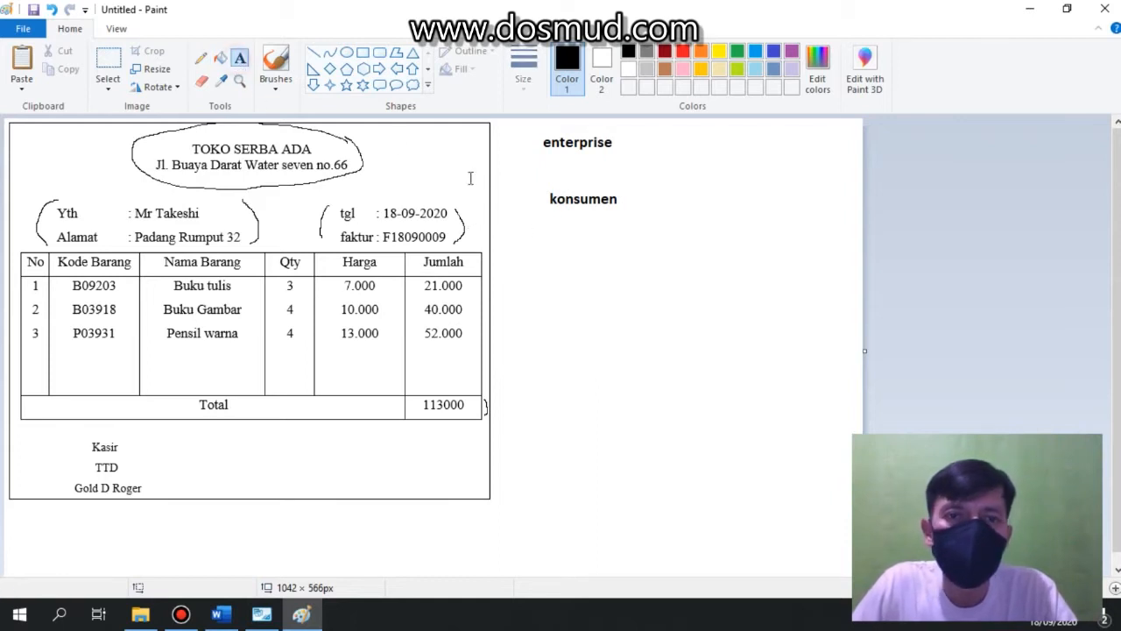
click(549, 225)
text(transaksi)
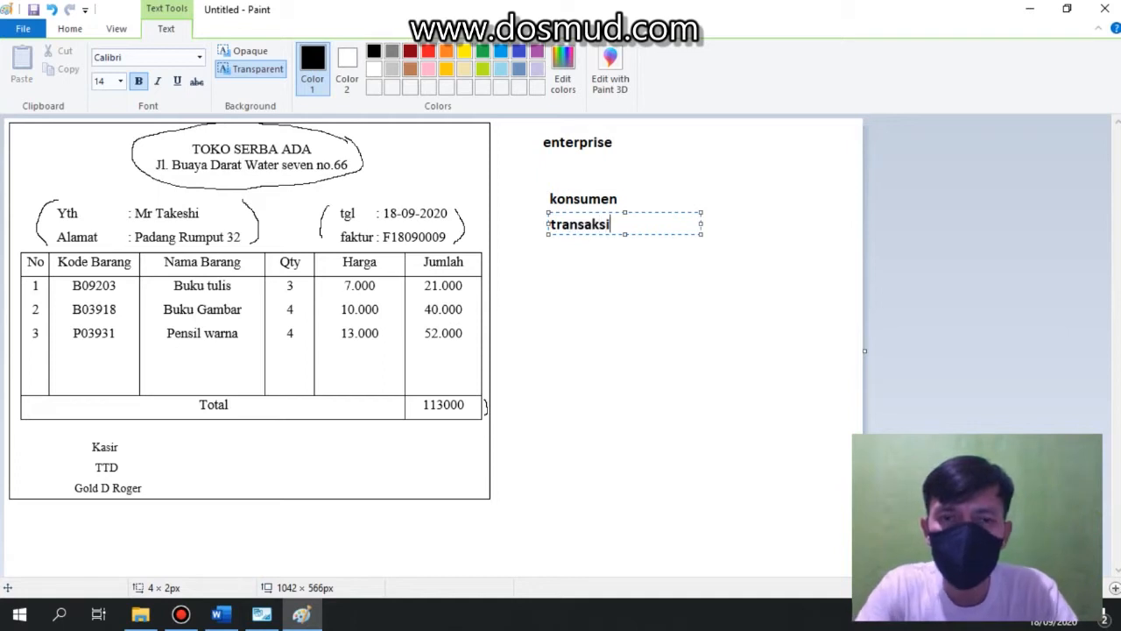
click(70, 28)
Draw pencil curves under the item code, item name and price columns, and dismiss the CCleaner popup.
click(201, 57)
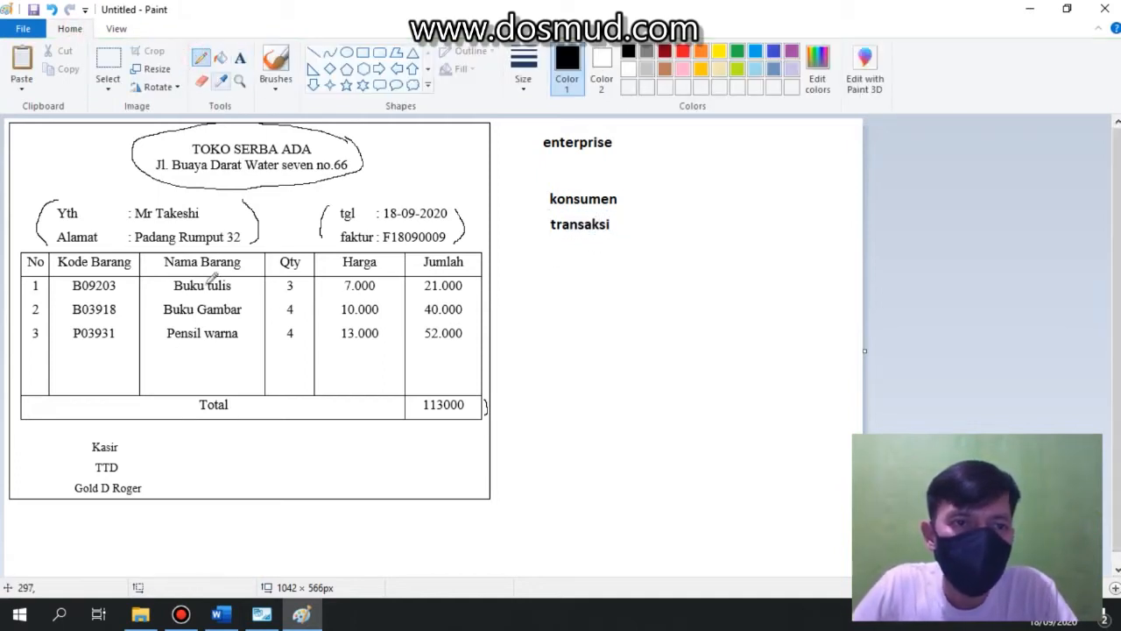
mouse_move(66, 350)
mouse_down()
mouse_move(96, 364)
mouse_move(220, 355)
mouse_up()
drag(341, 354, 385, 356)
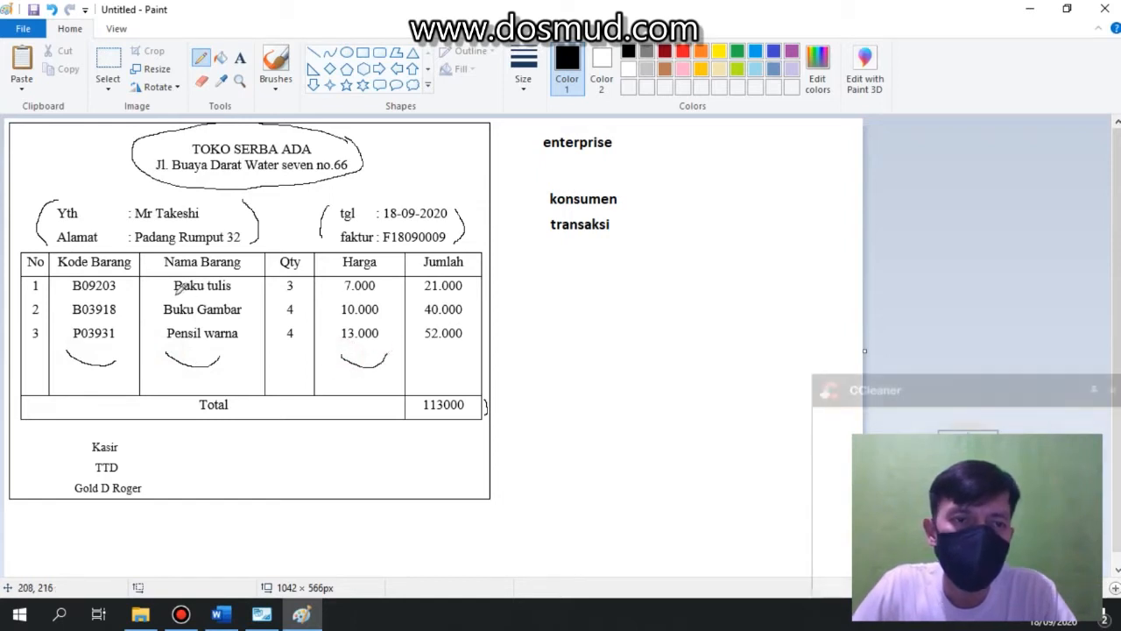
click(1111, 390)
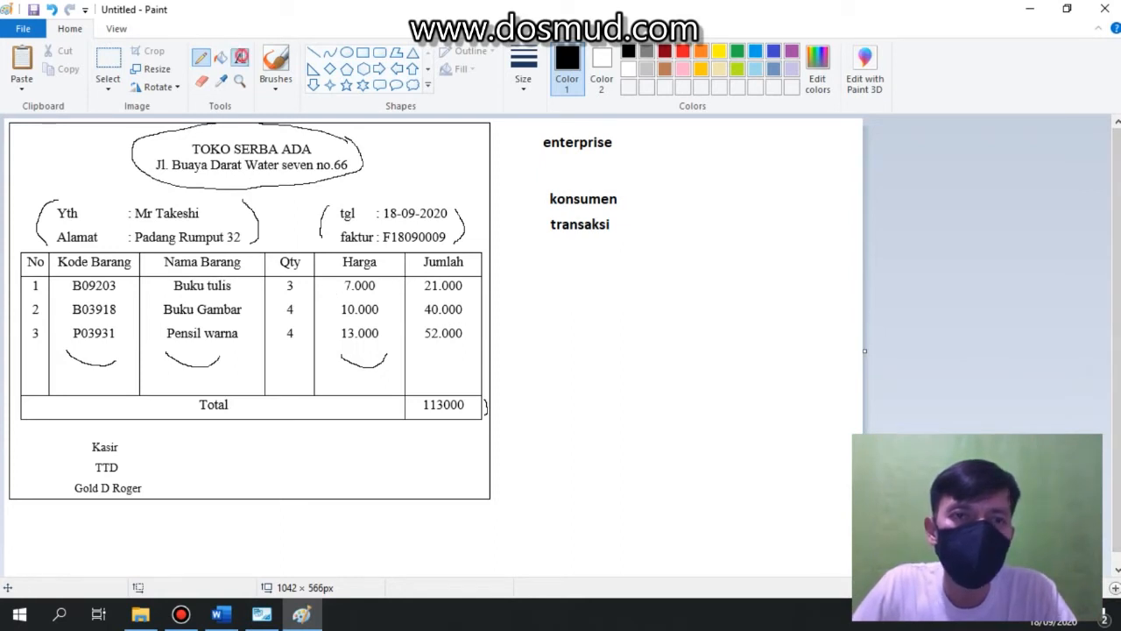
Add the text label "barang" below "transaksi".
click(240, 58)
click(552, 245)
text(barang)
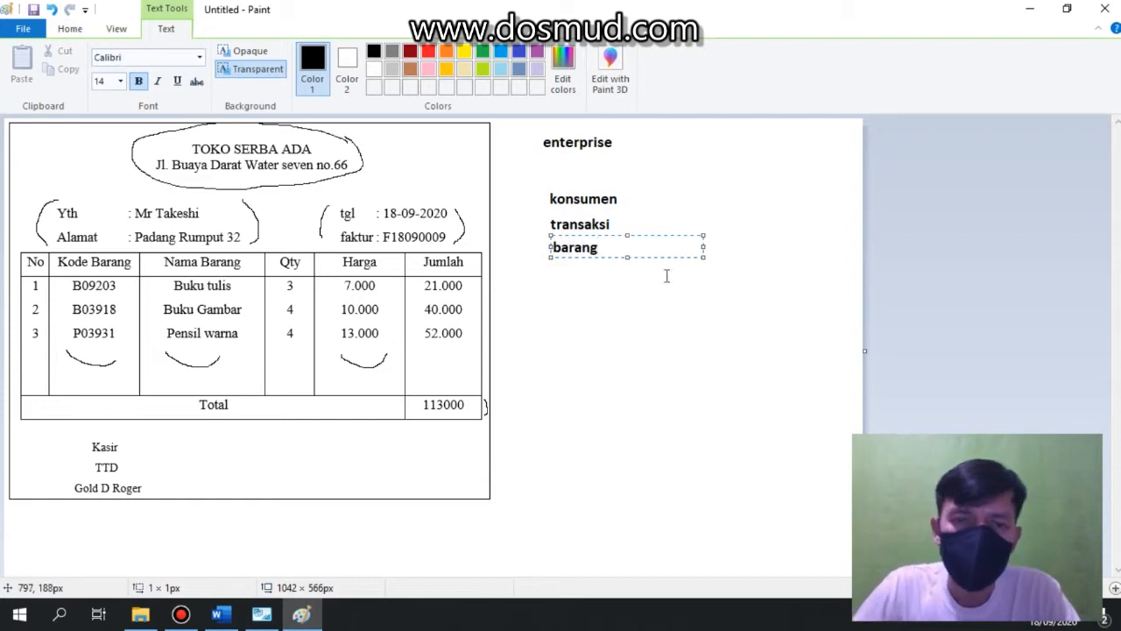
click(612, 291)
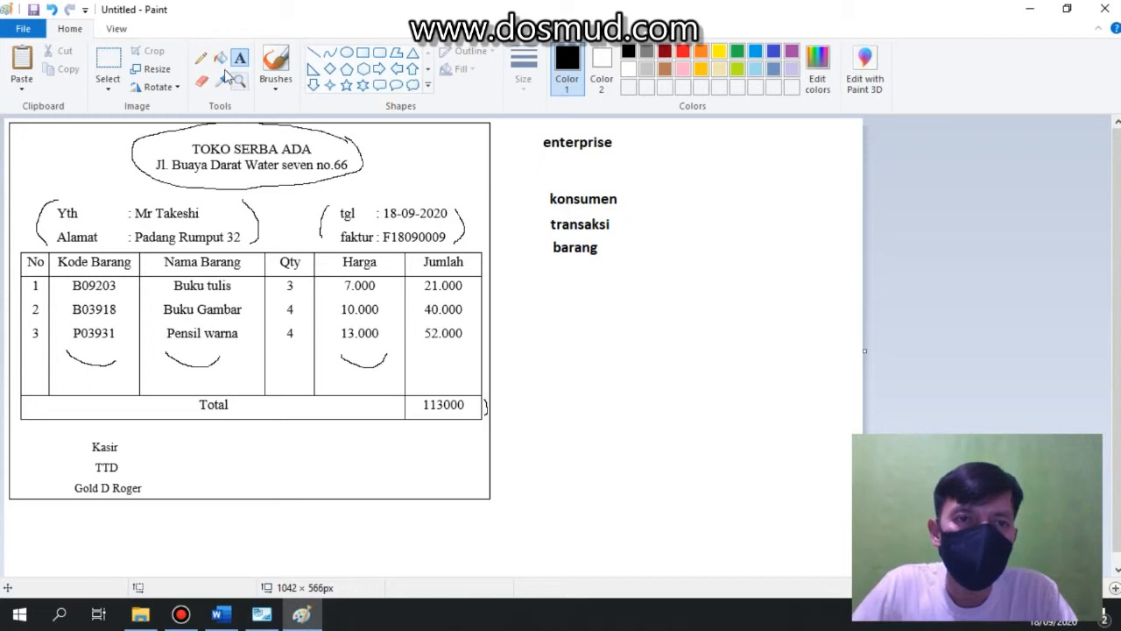
Circle the Qty and Jumlah column headers with the pencil.
click(201, 58)
mouse_move(292, 245)
mouse_down()
mouse_move(273, 256)
mouse_move(303, 278)
mouse_move(313, 245)
mouse_move(286, 241)
mouse_up()
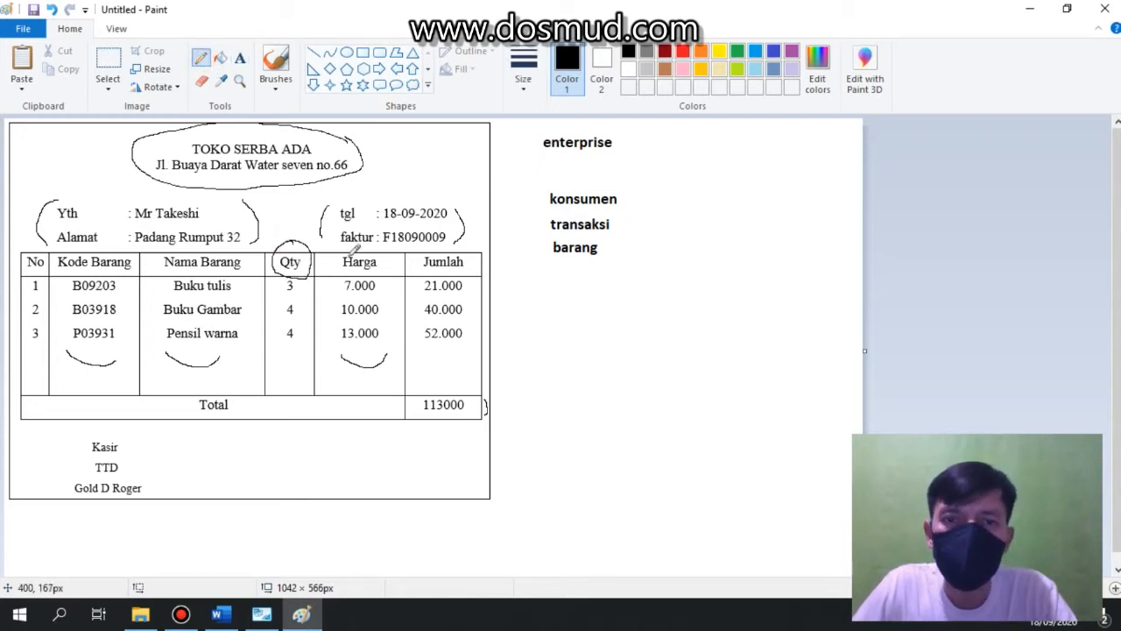
mouse_move(466, 253)
mouse_down()
mouse_move(421, 259)
mouse_move(457, 274)
mouse_move(471, 257)
mouse_up()
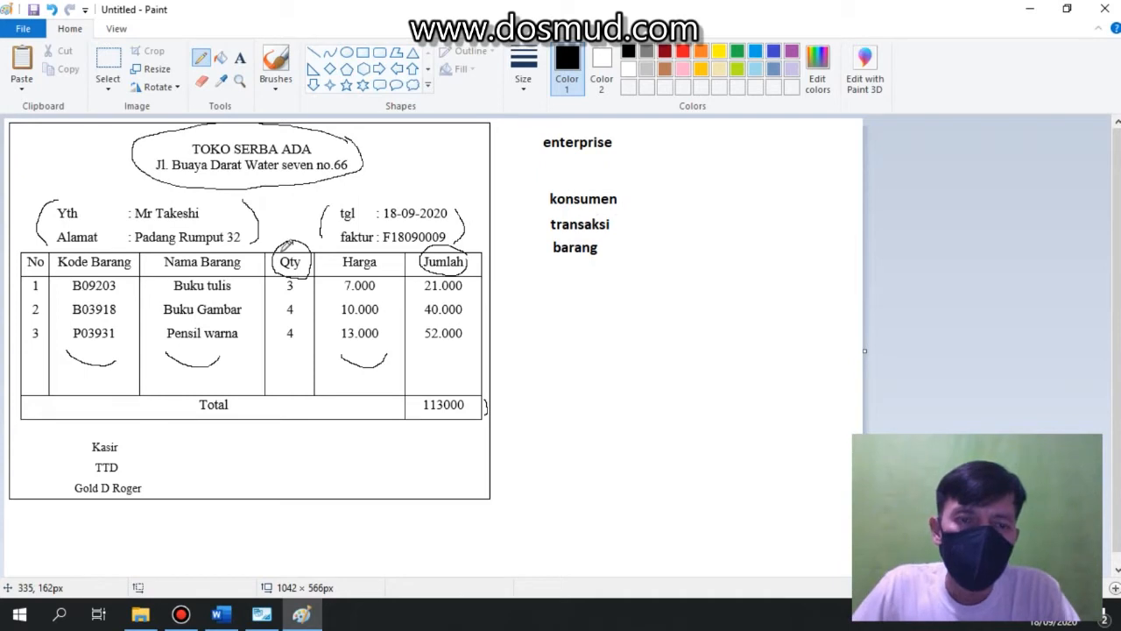
Add the text "stok=stok-qty" to the right of "barang".
click(240, 58)
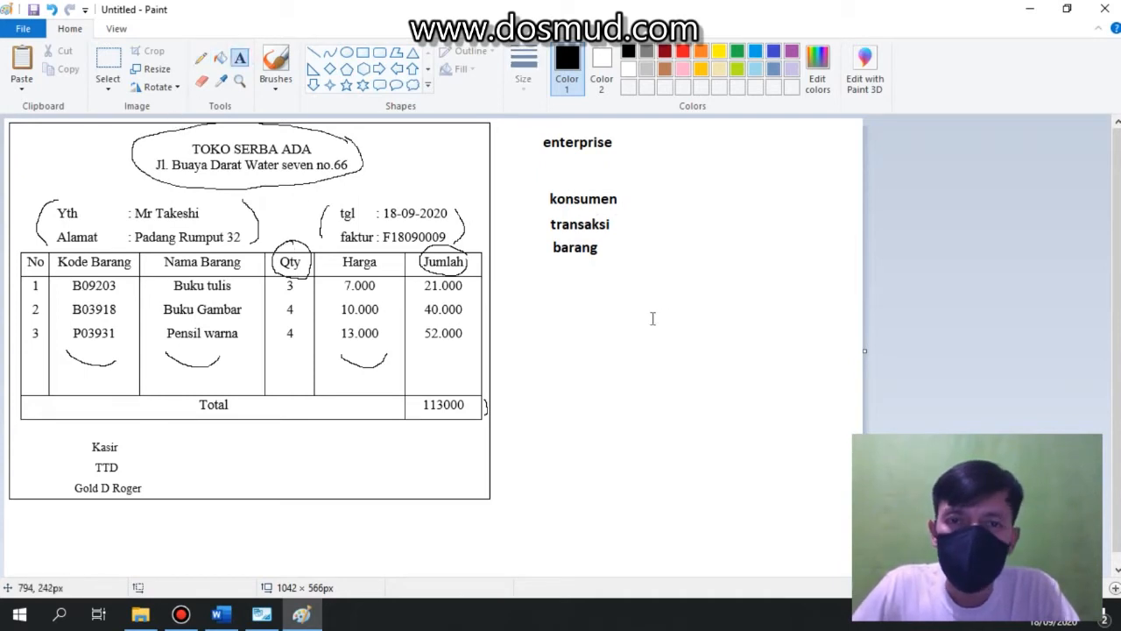
click(616, 248)
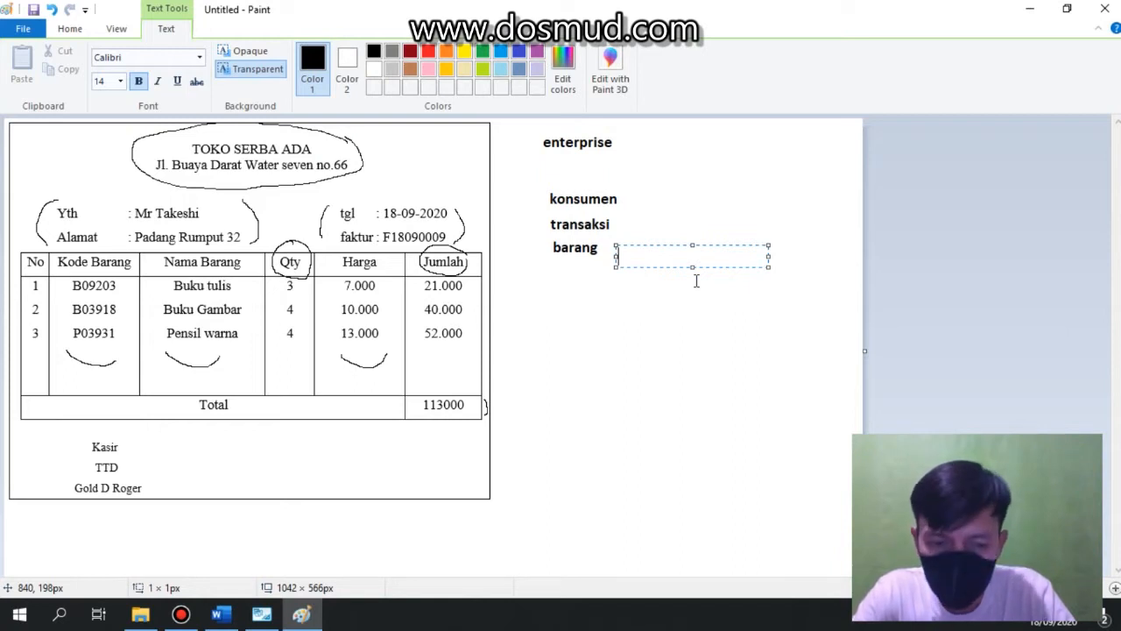
text(stok)
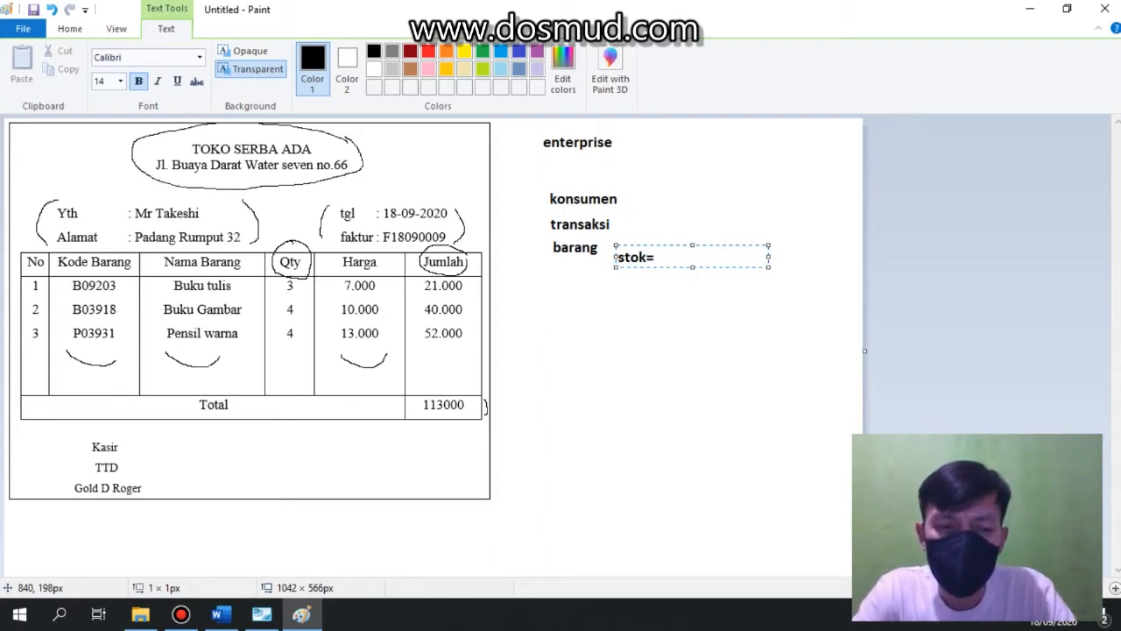
text(=so)
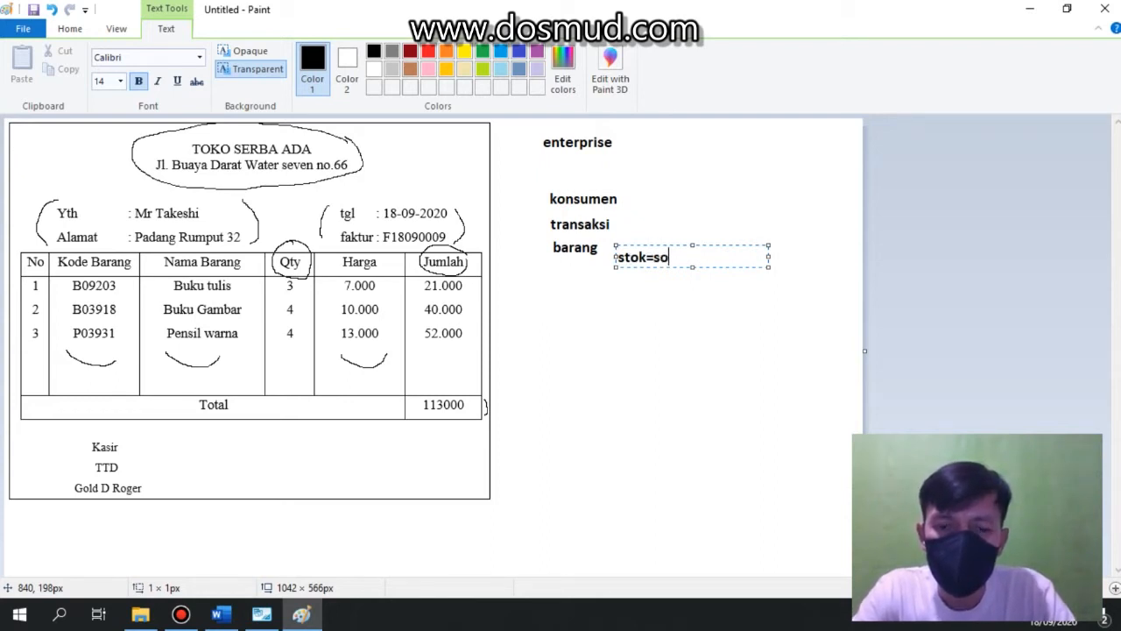
text(ok)
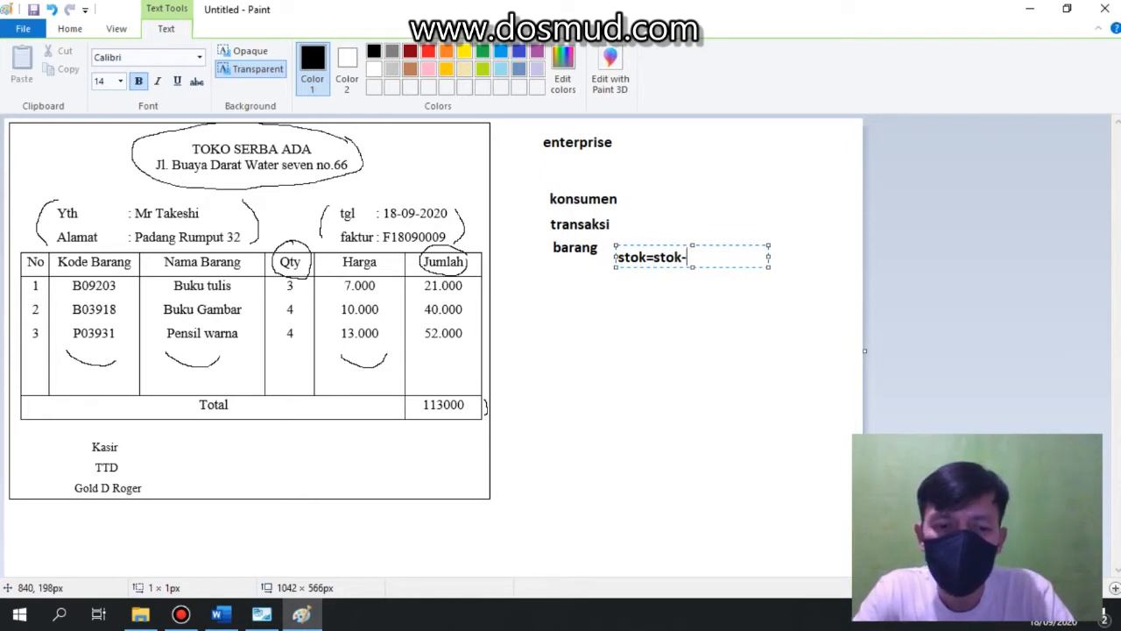
text(-qty)
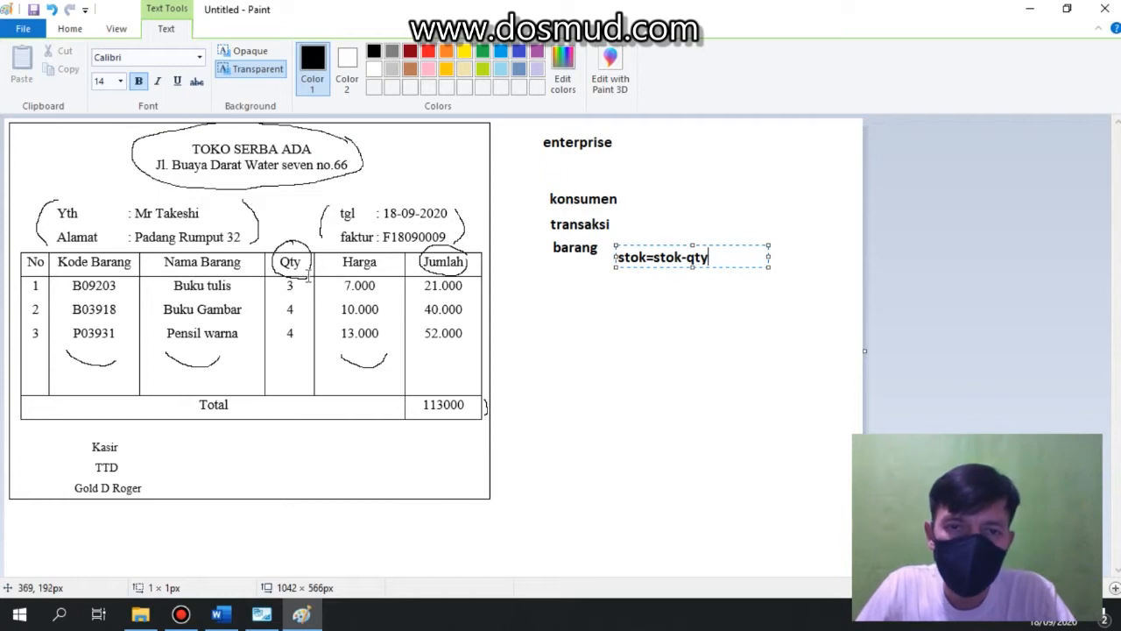
Circle the Kasir, TTD and signature block with the pencil.
click(71, 29)
click(201, 58)
mouse_move(144, 453)
mouse_down()
mouse_move(94, 431)
mouse_move(60, 486)
mouse_move(157, 508)
mouse_move(156, 447)
mouse_move(141, 442)
mouse_up()
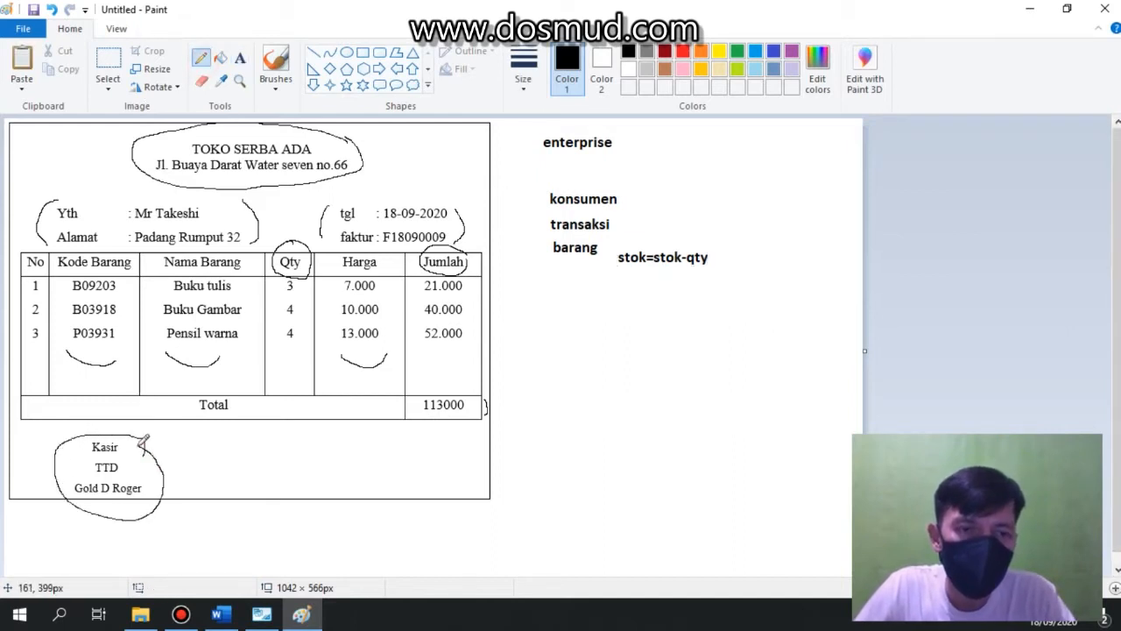
Add the text label "petugas" below "barang".
click(240, 58)
click(548, 290)
text(petugas)
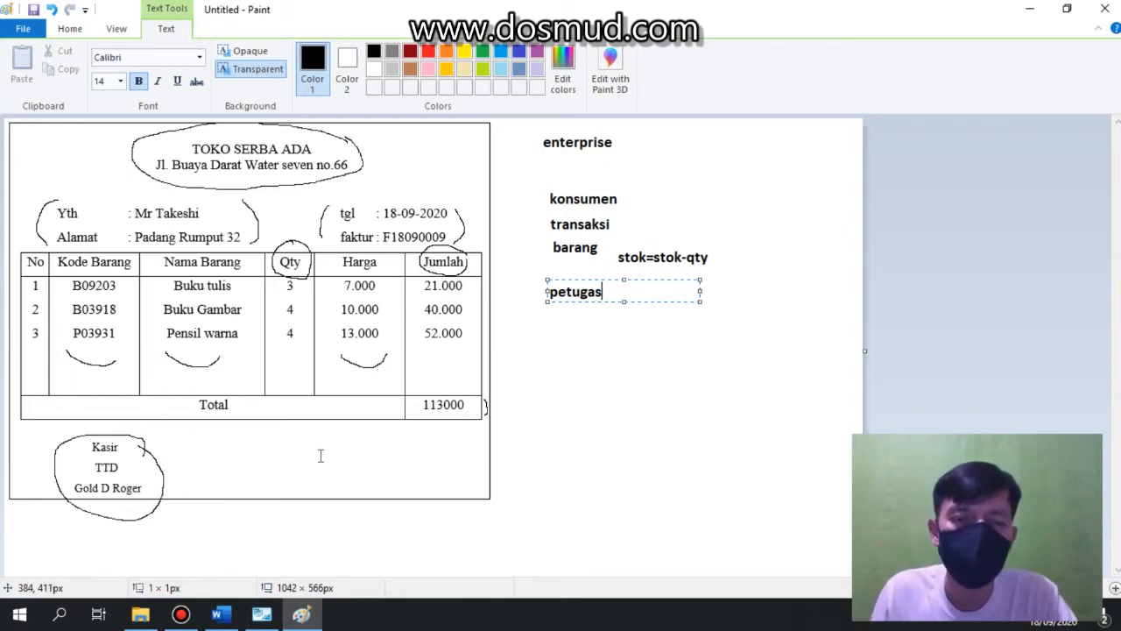
click(623, 336)
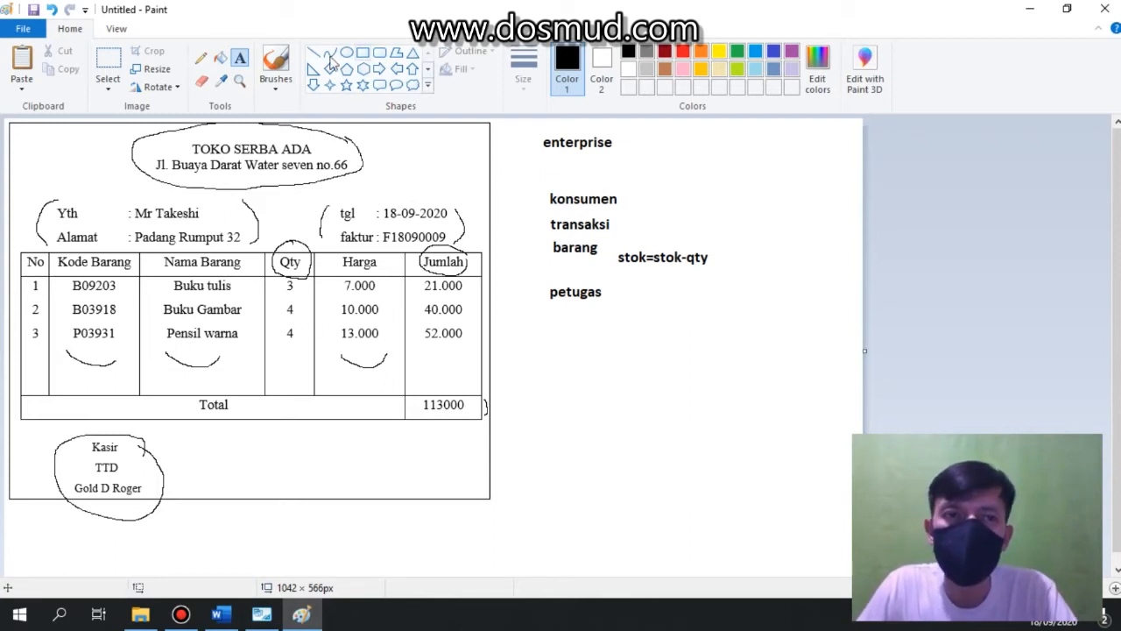
Add a text box below "petugas" and enter "konsumen melakukan transaksi".
click(499, 326)
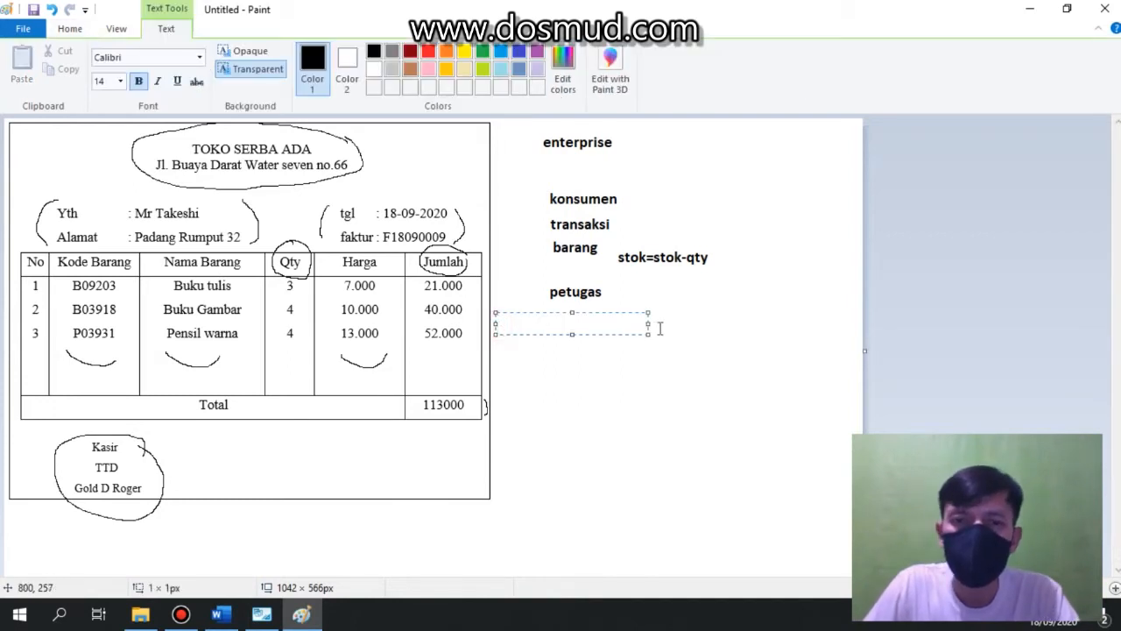
drag(649, 323, 834, 315)
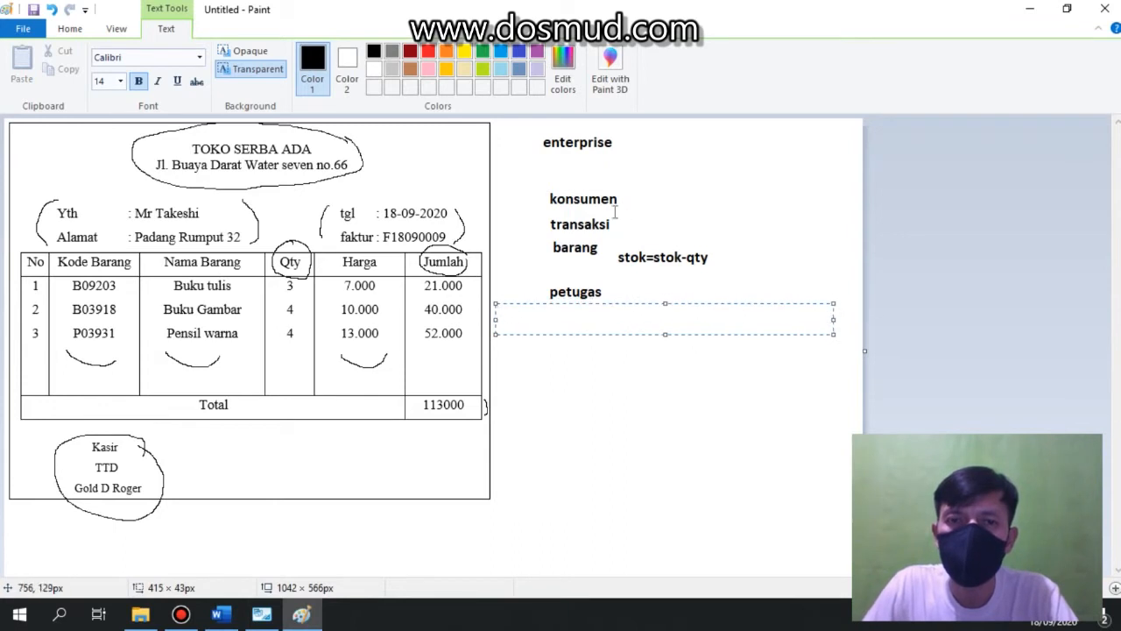
text(kons)
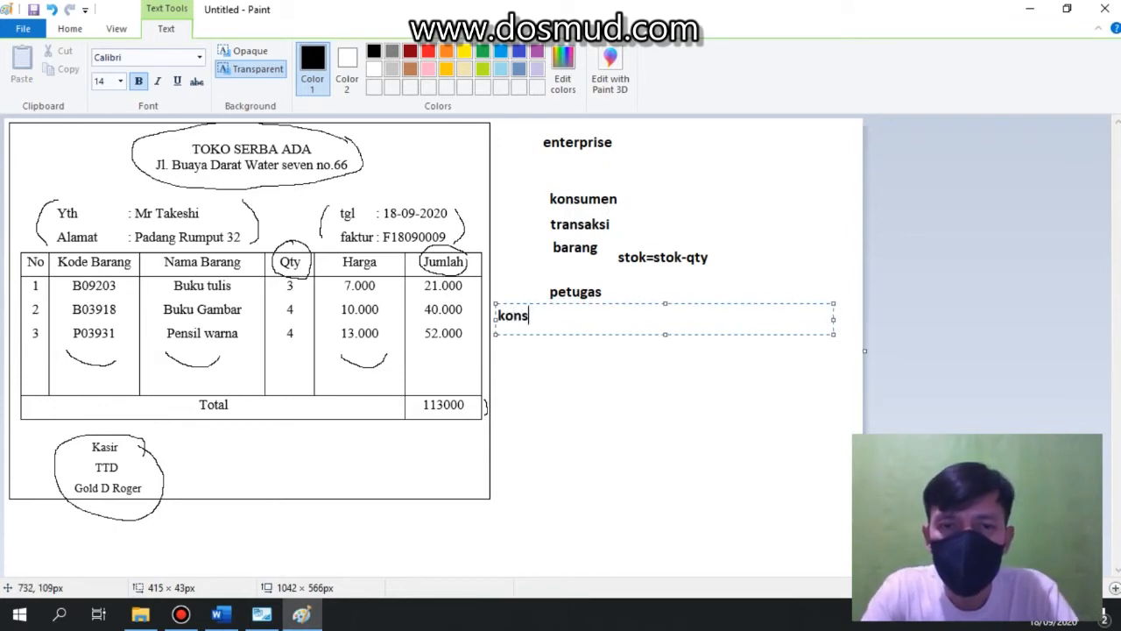
text(umen m)
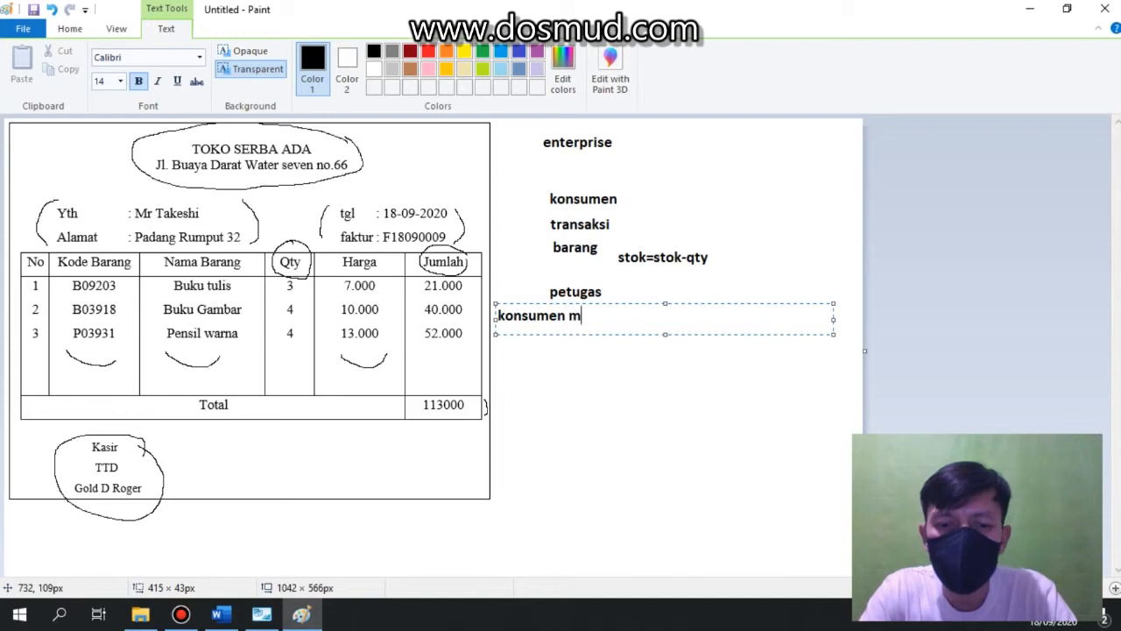
text(elakukan )
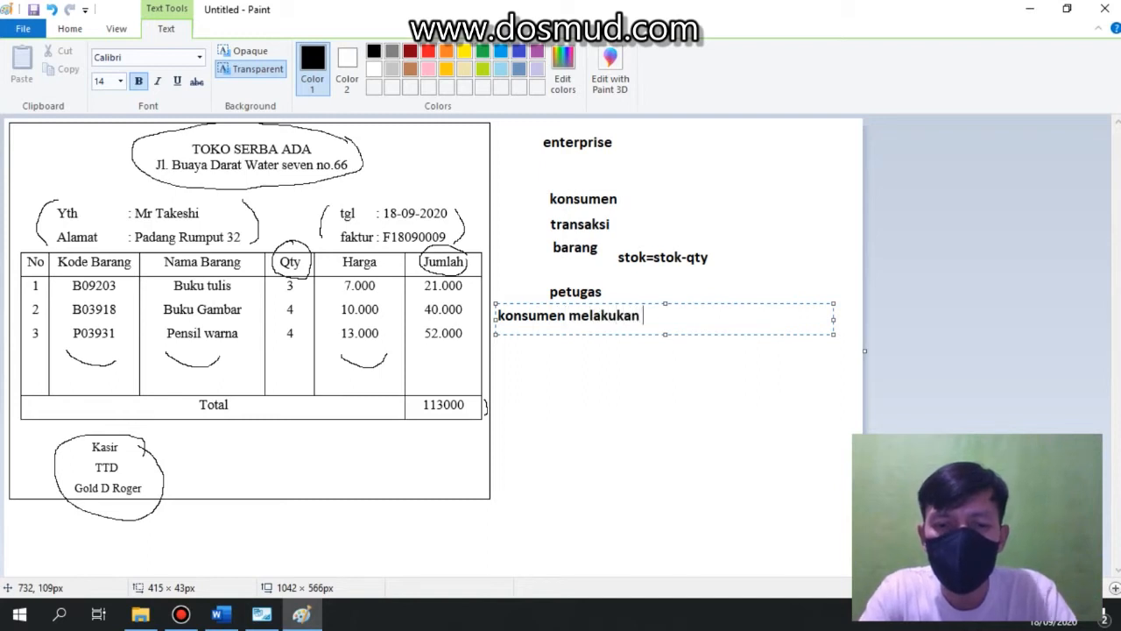
text(trnsaksi)
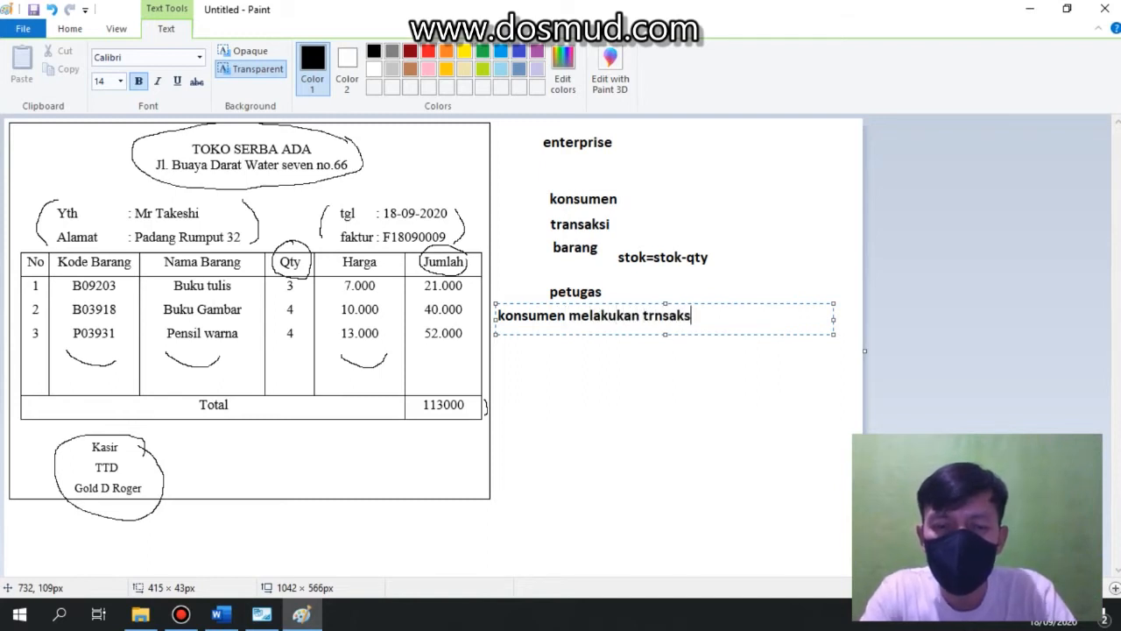
key(Left)
key(Left)
key(Left)
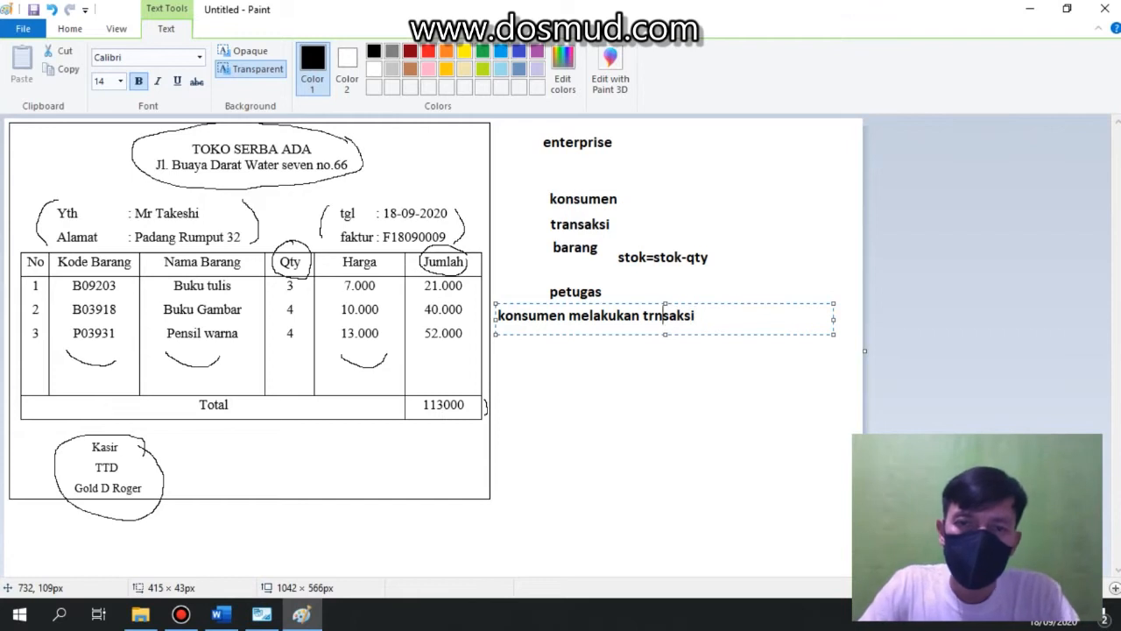
text(a)
Insert hyphens so the line reads "konsumen - melakukan - transaksi".
key(Left)
key(Left)
key(Left)
text(-)
key(Left)
key(Left)
key(Left)
key(Left)
text(-)
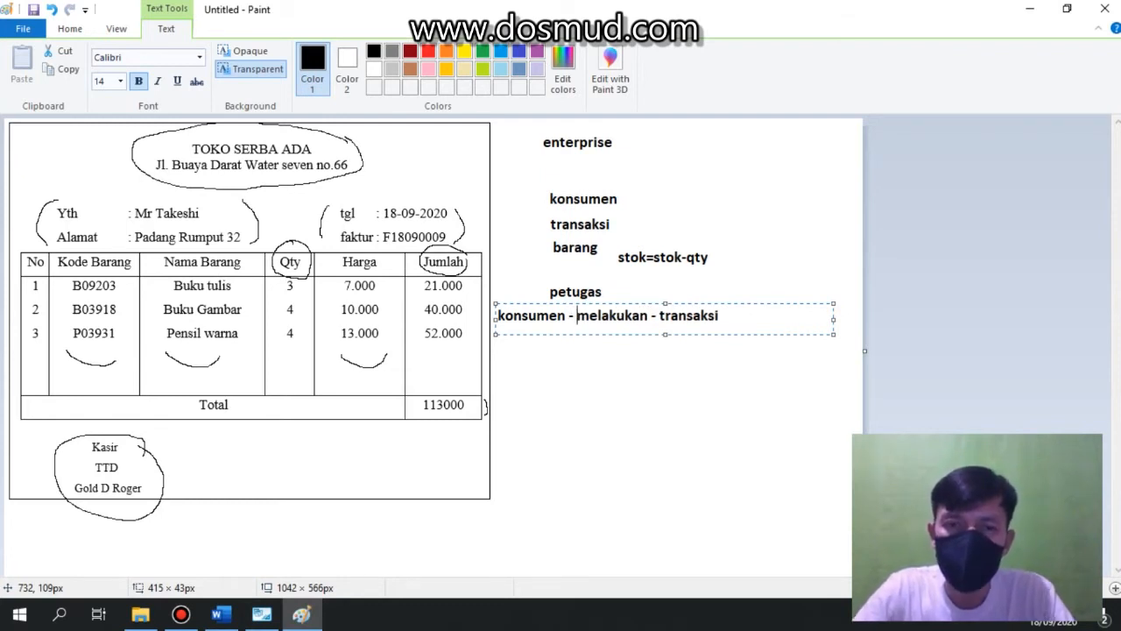
click(529, 317)
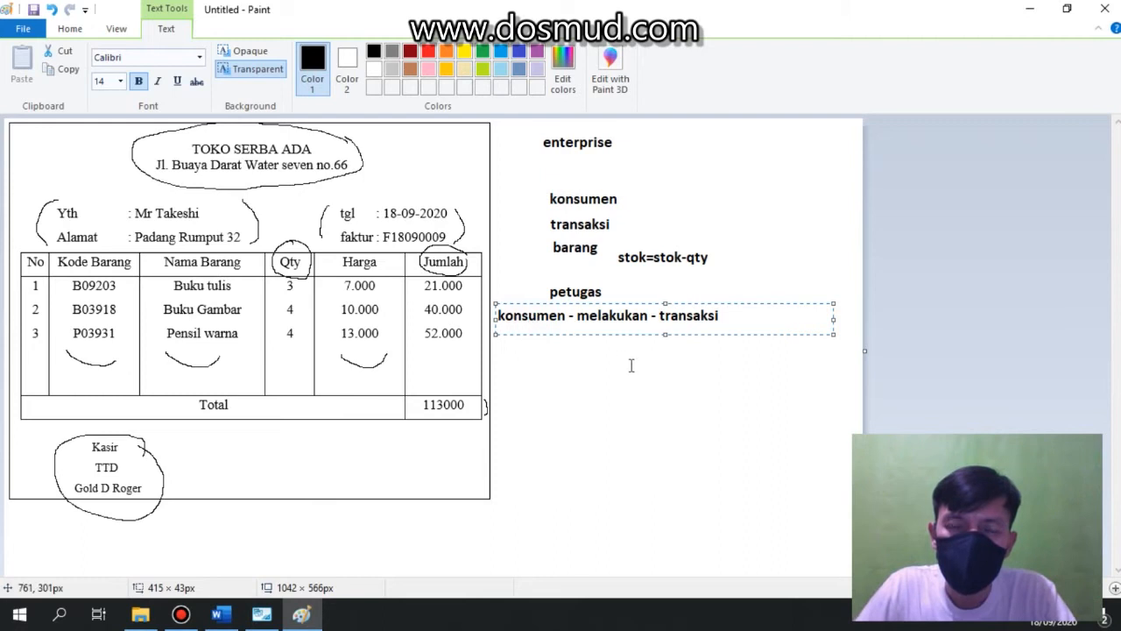
click(679, 317)
click(736, 316)
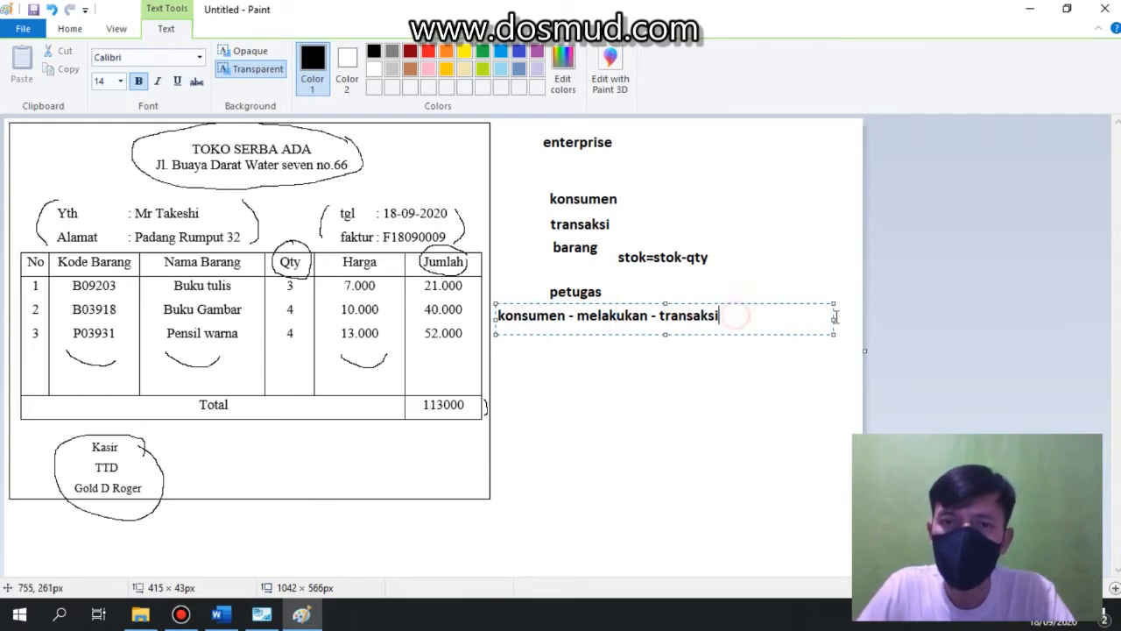
Add a second line "transaksi - punya - barang" to the text box.
key(Return)
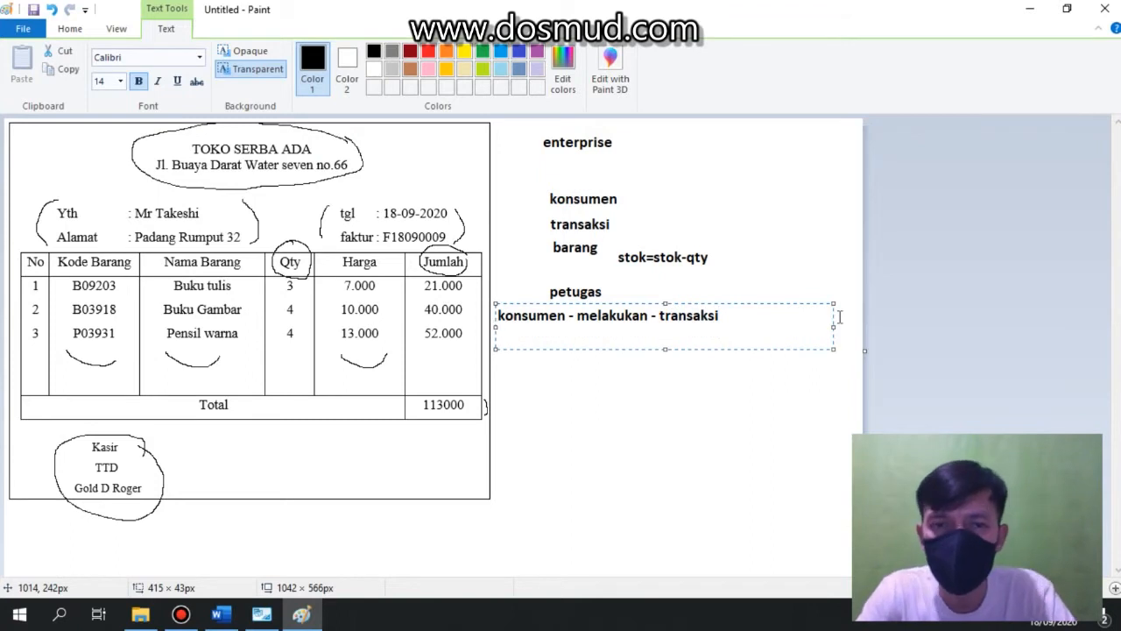
text(transa)
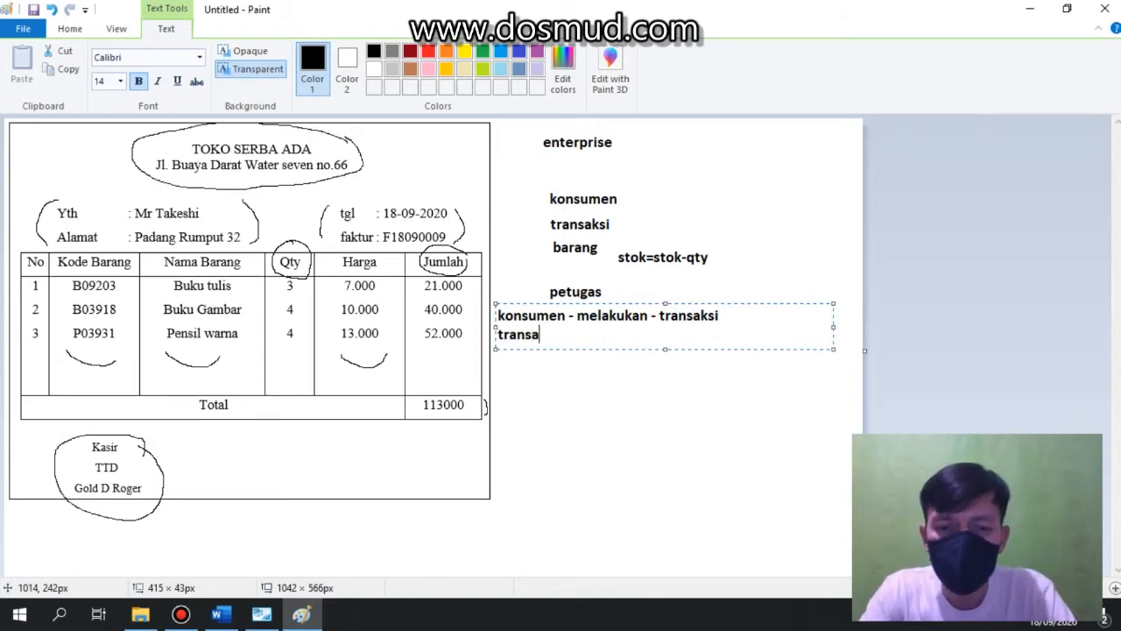
text(ksi -)
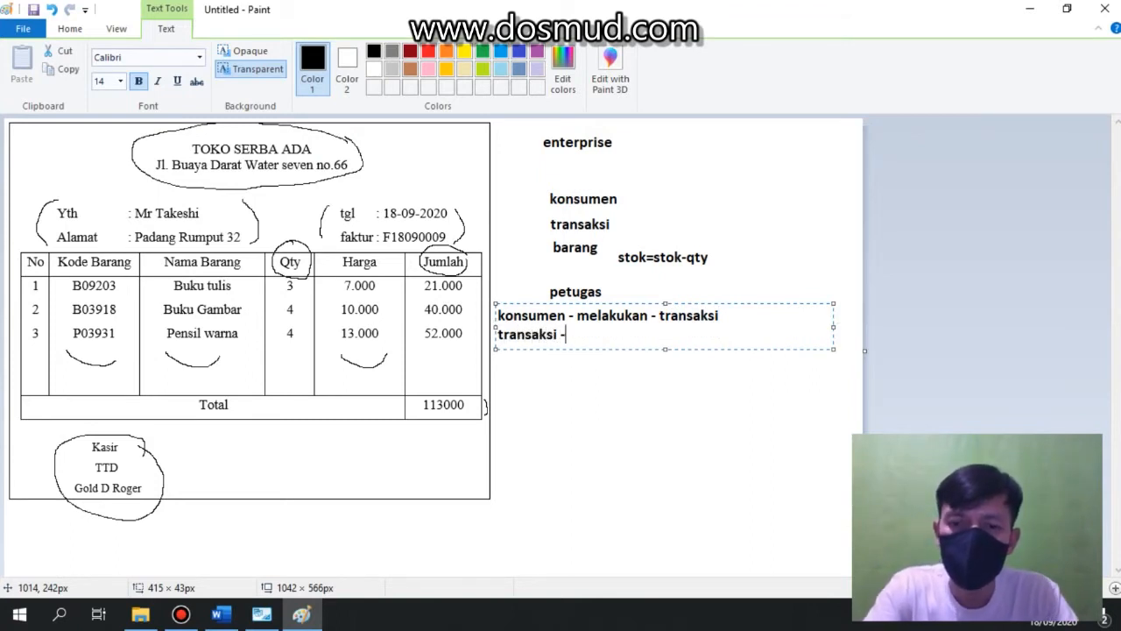
text( punya -)
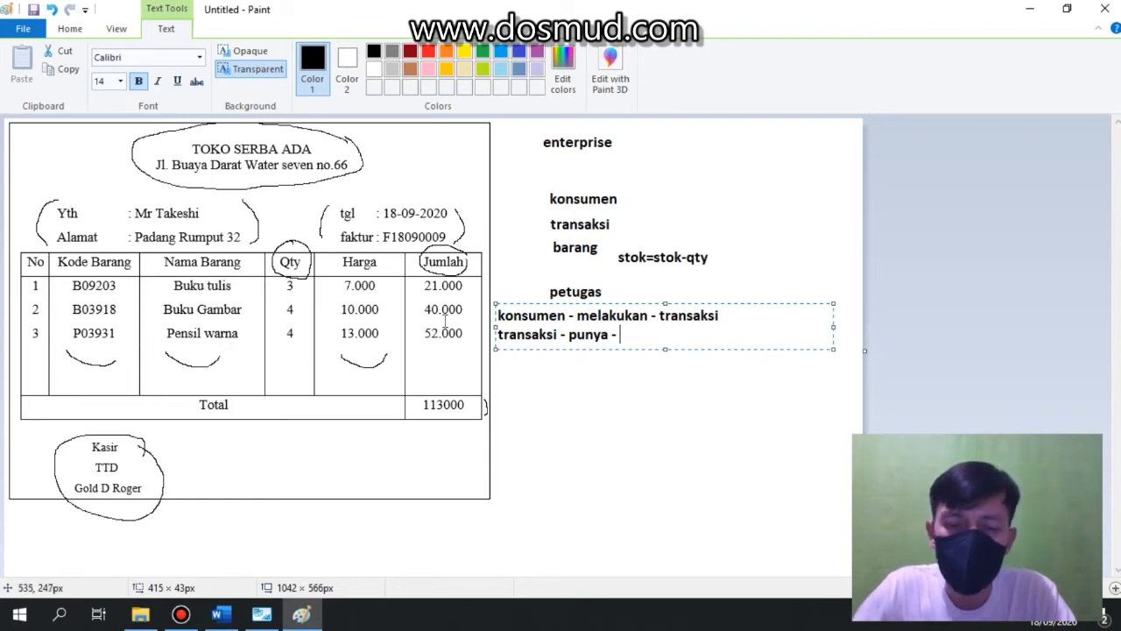
text(barang)
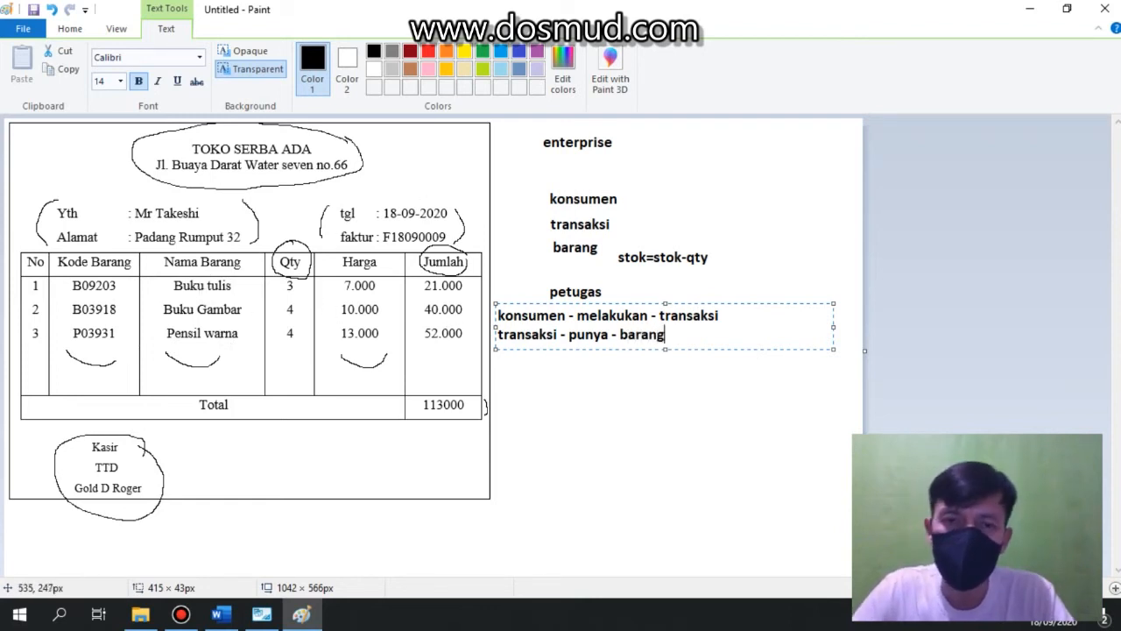
Add a third line "petugas - mengelola -transaksi" and commit the text.
key(Return)
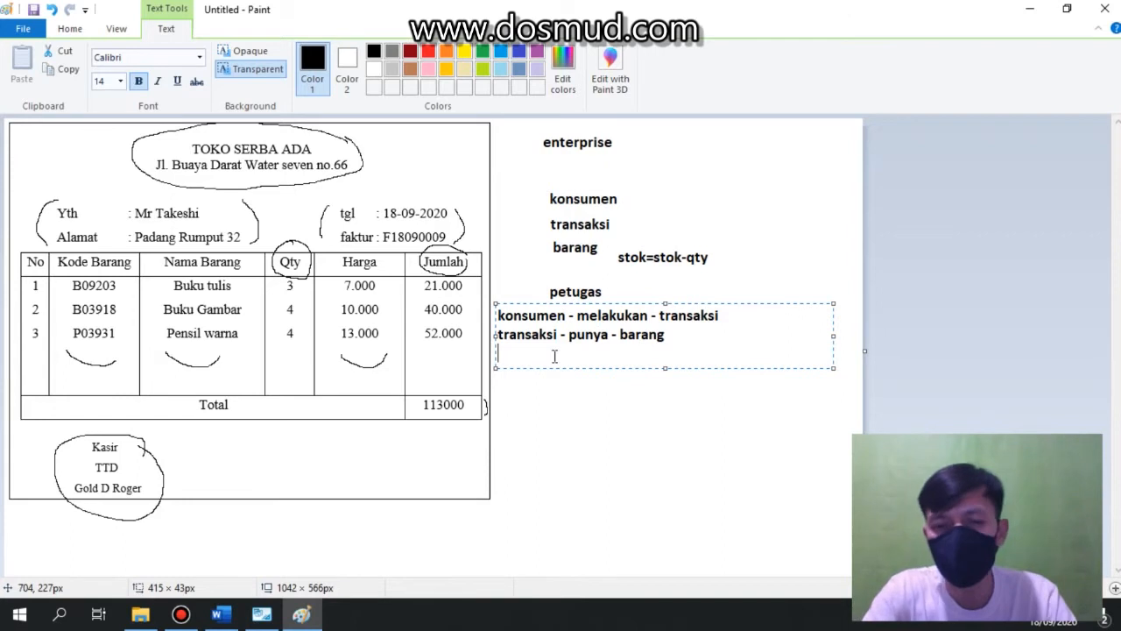
text(petugas )
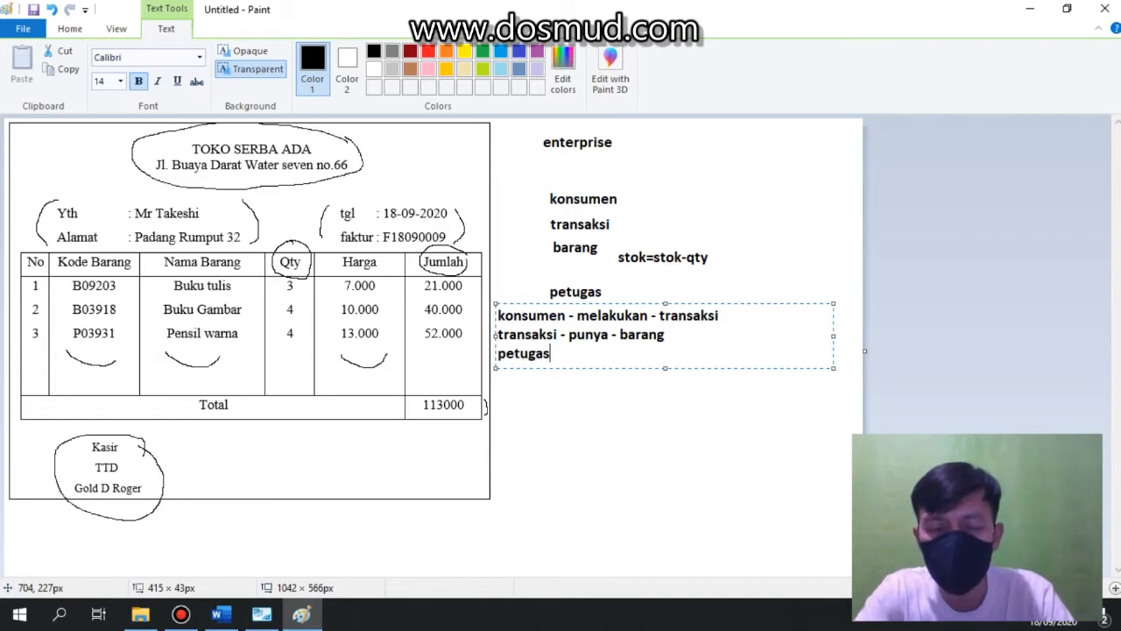
text(- men)
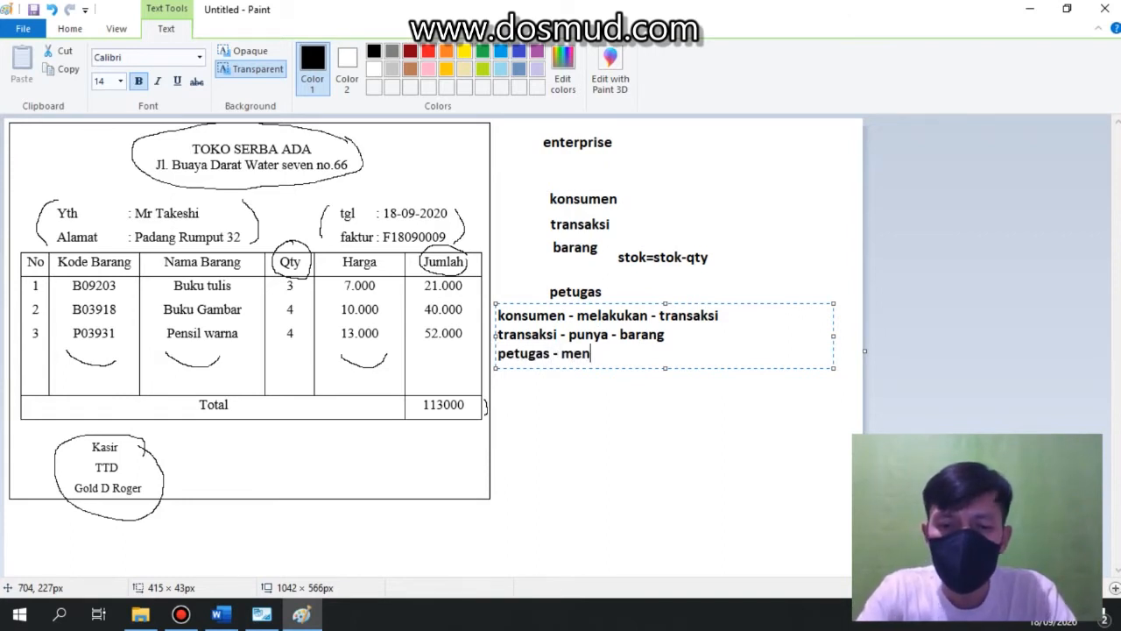
text(gelola -transak)
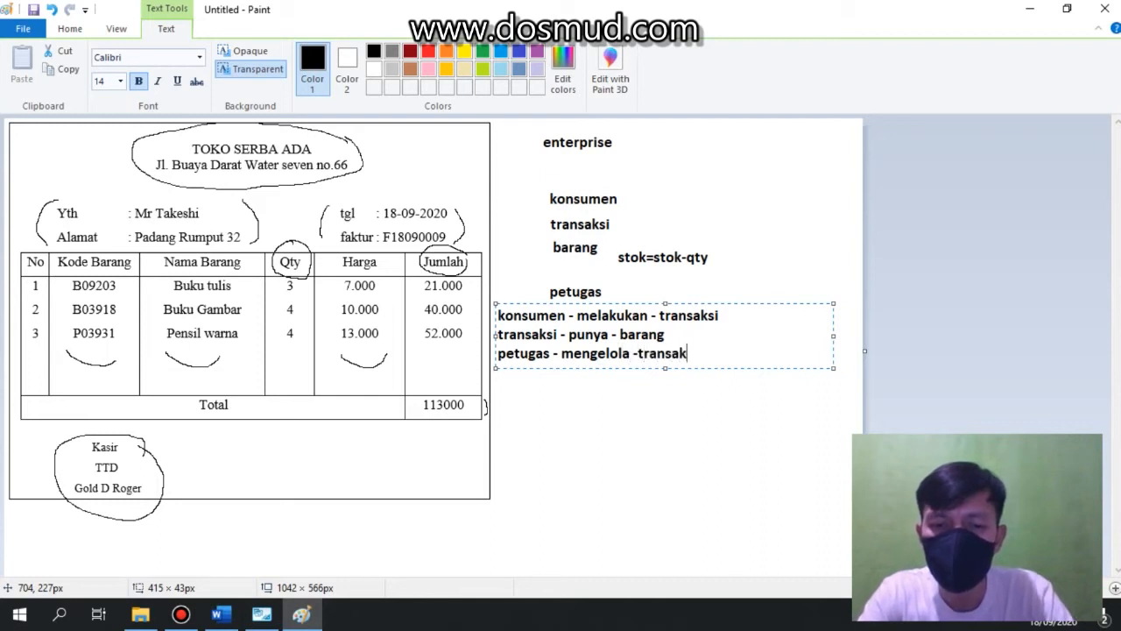
text(si)
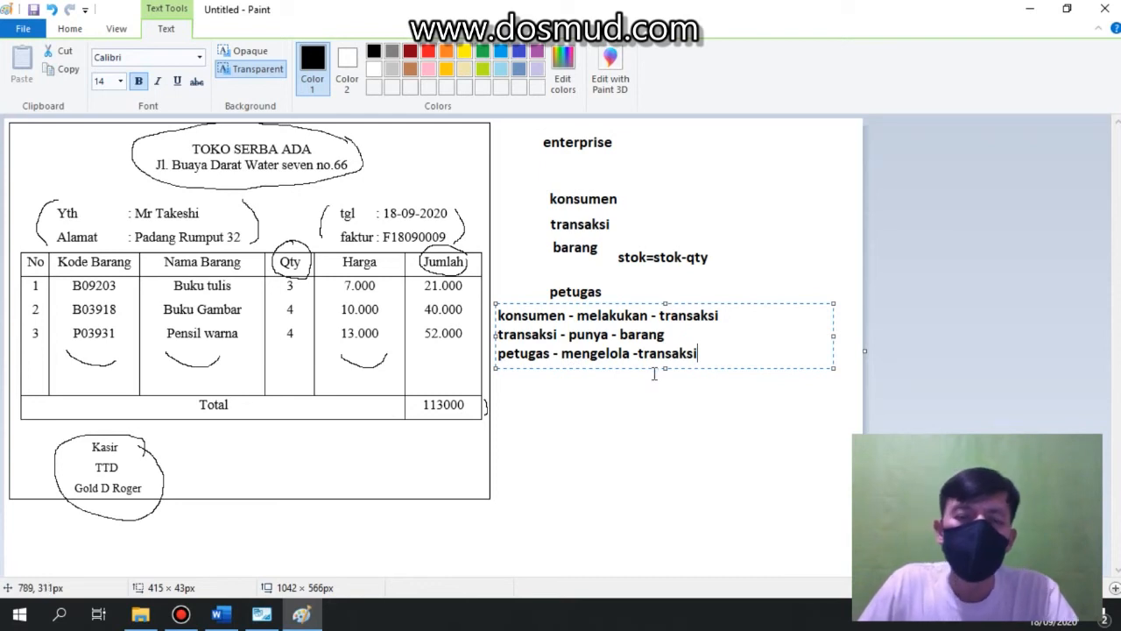
click(742, 403)
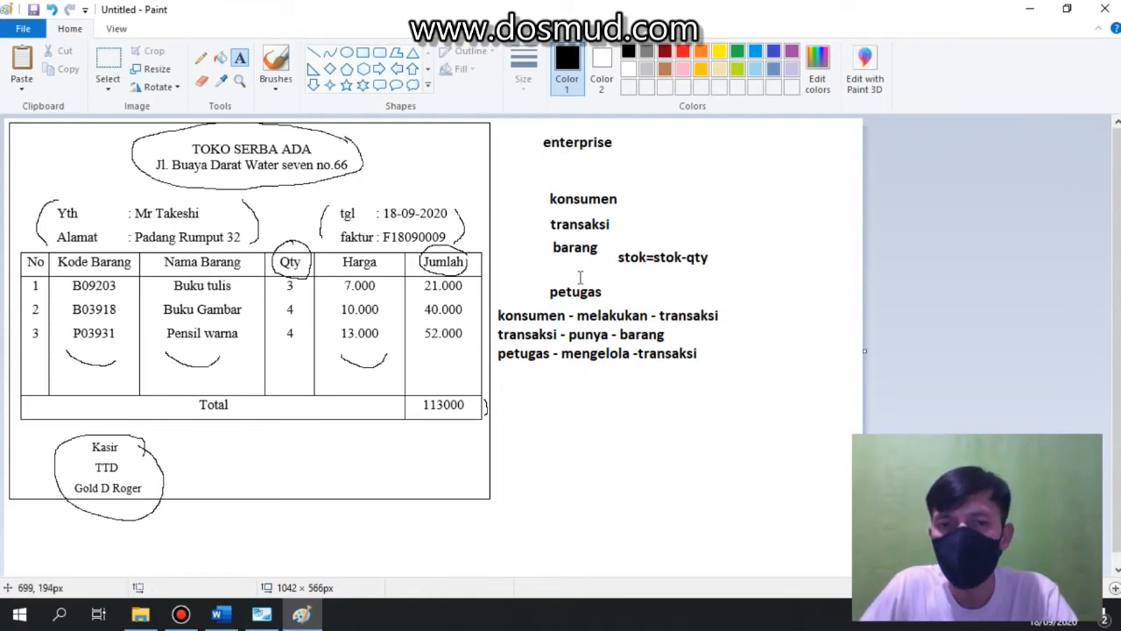
click(535, 312)
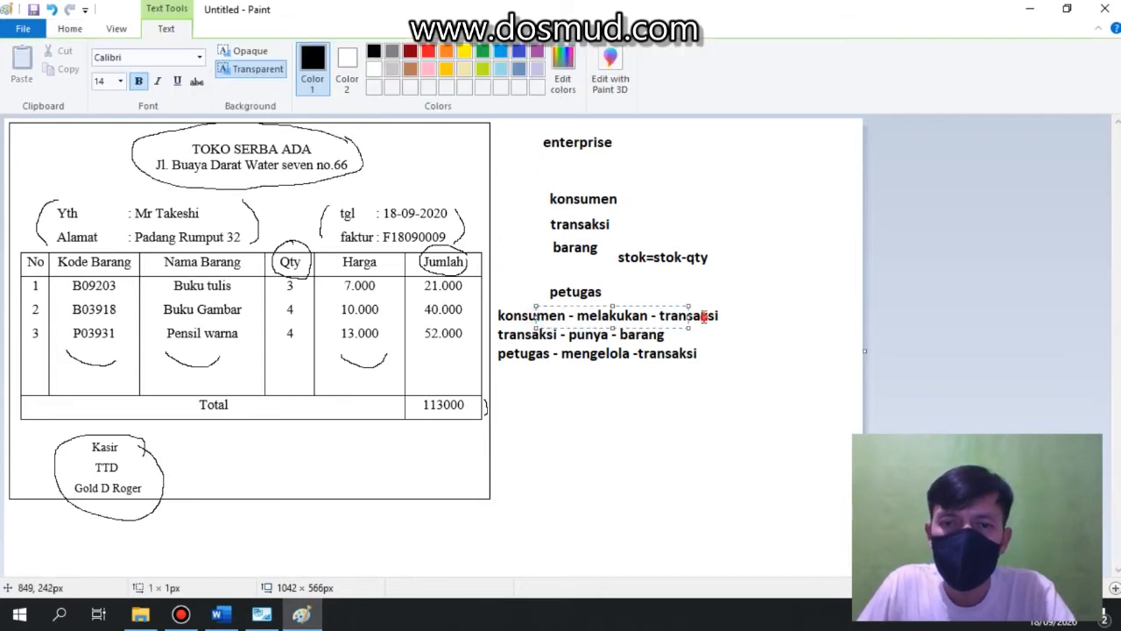
click(670, 333)
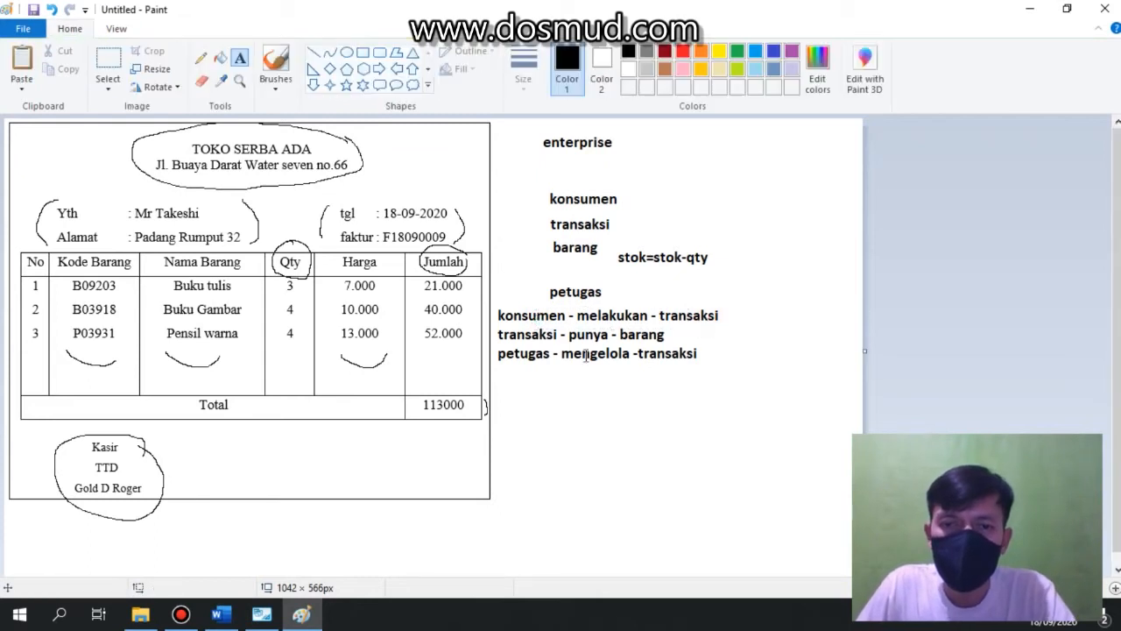
click(631, 330)
click(545, 354)
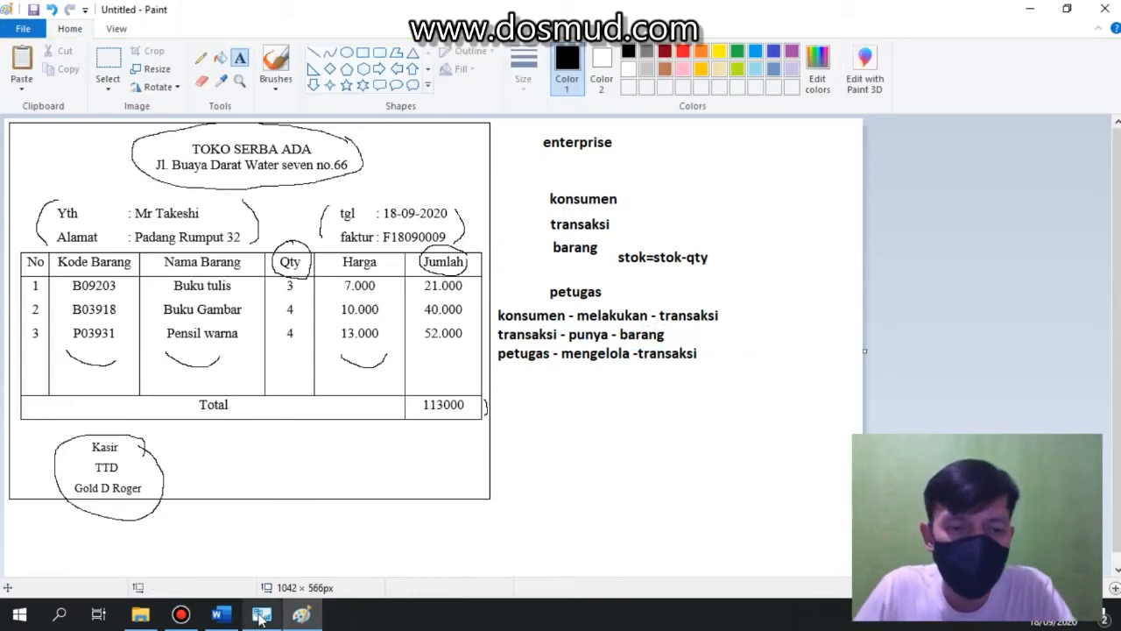
Switch to MySQL Workbench and create a new EER model.
mouse_move(263, 618)
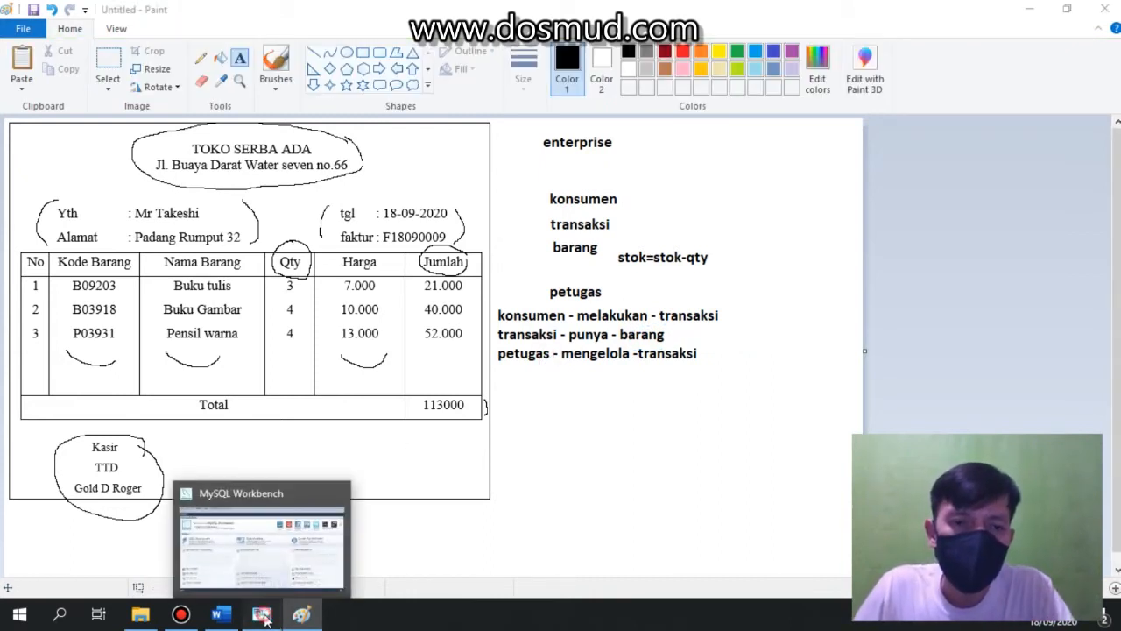
click(263, 617)
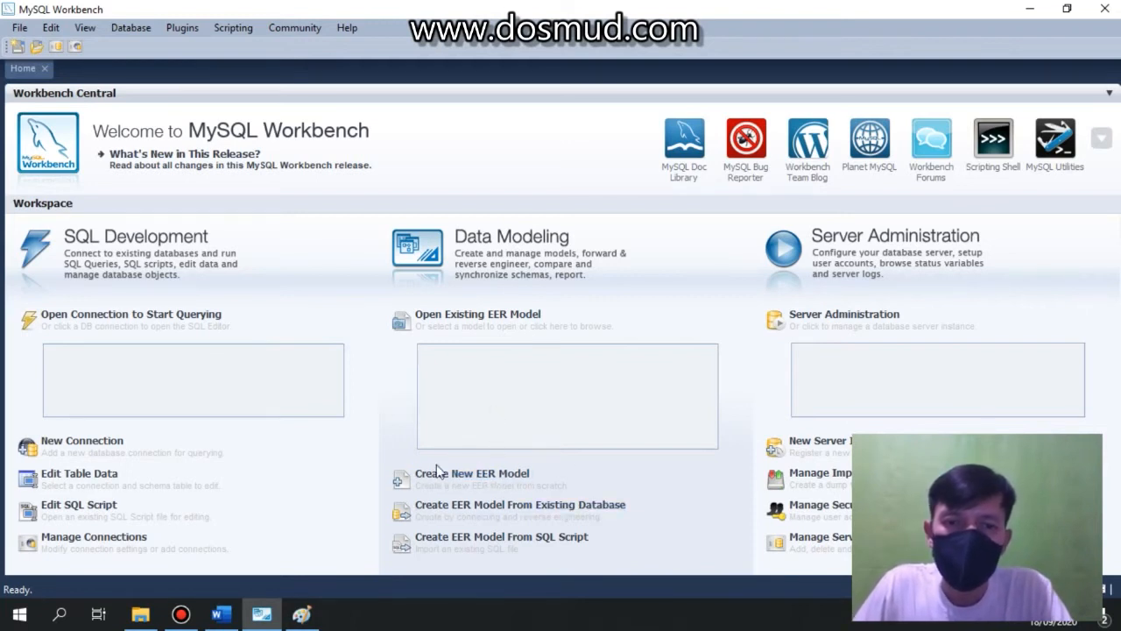
click(460, 478)
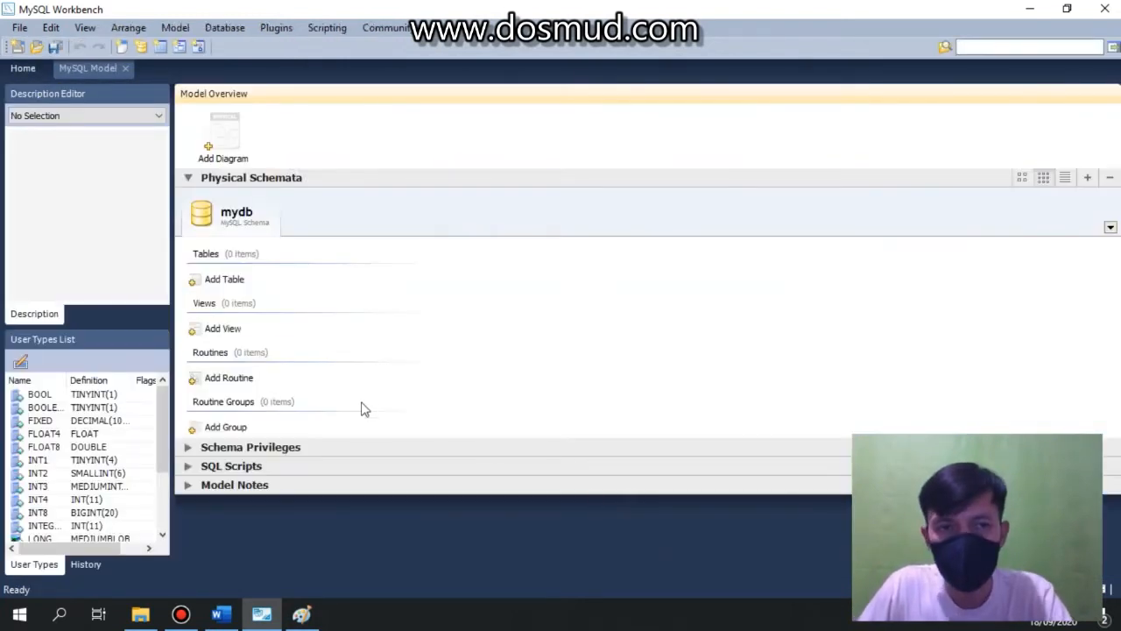
Rename the model's default schema to db_penjualan and close the schema editor.
double_click(232, 216)
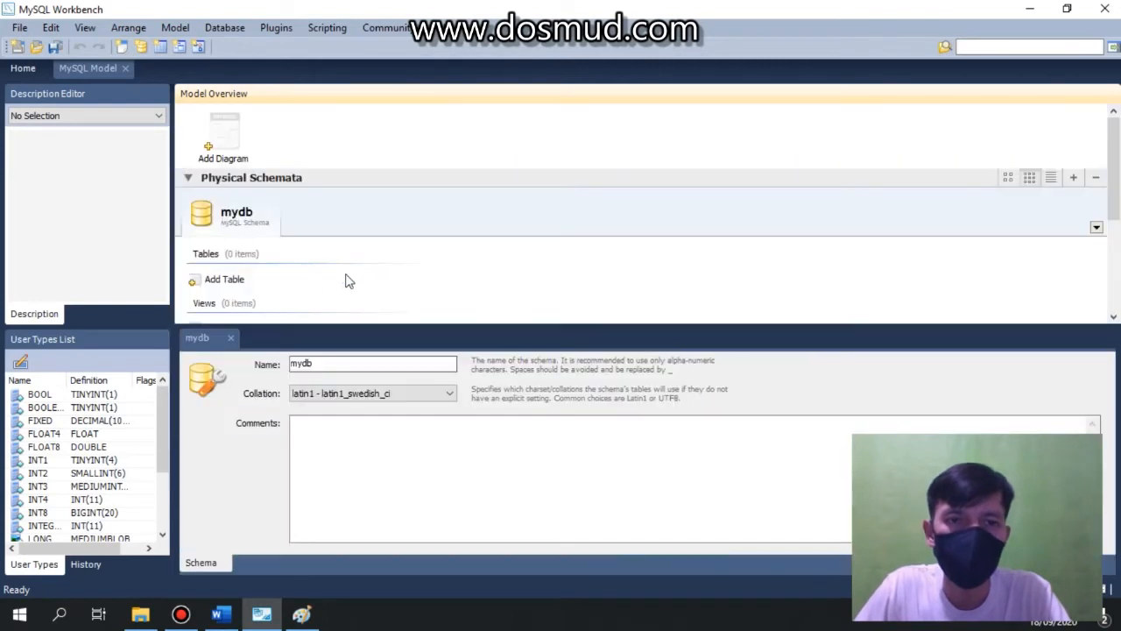
double_click(323, 362)
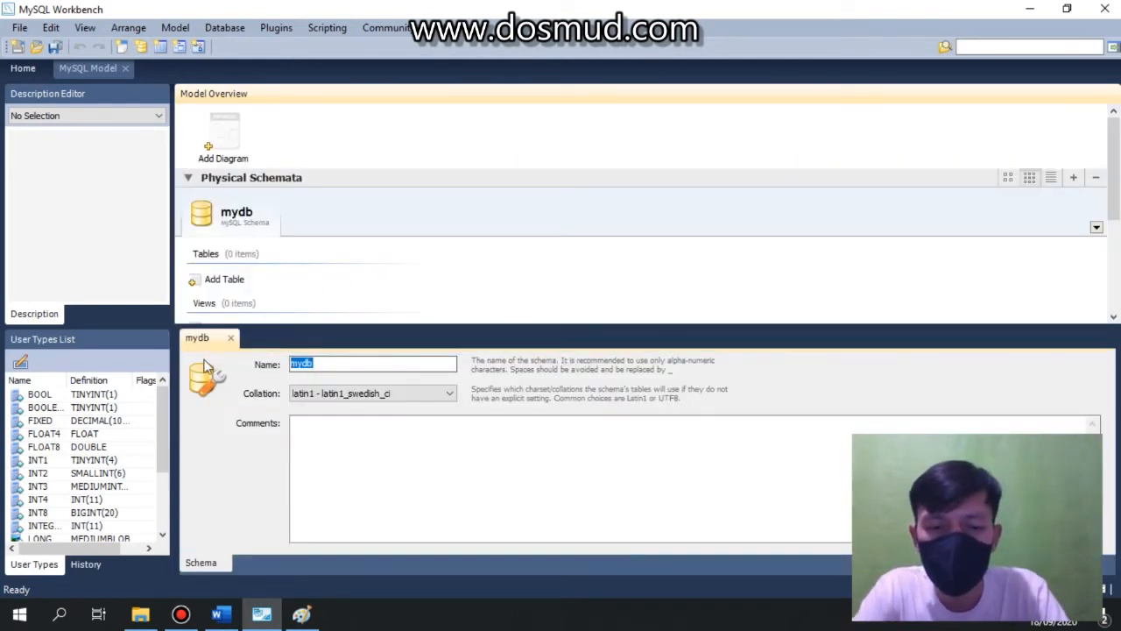
text(db)
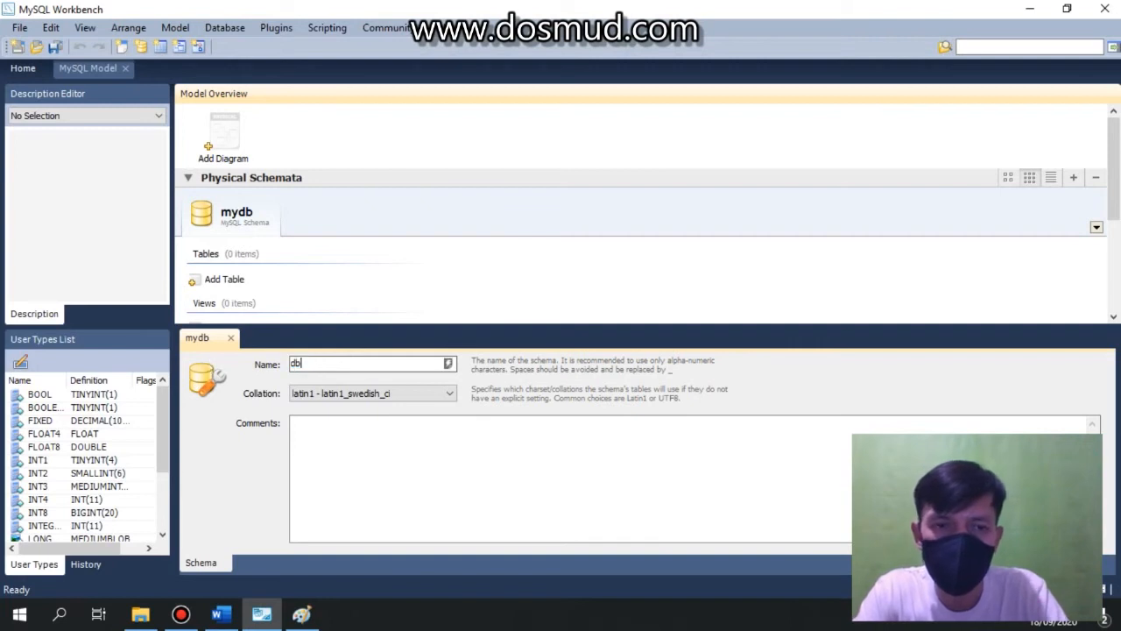
text(_penjualan)
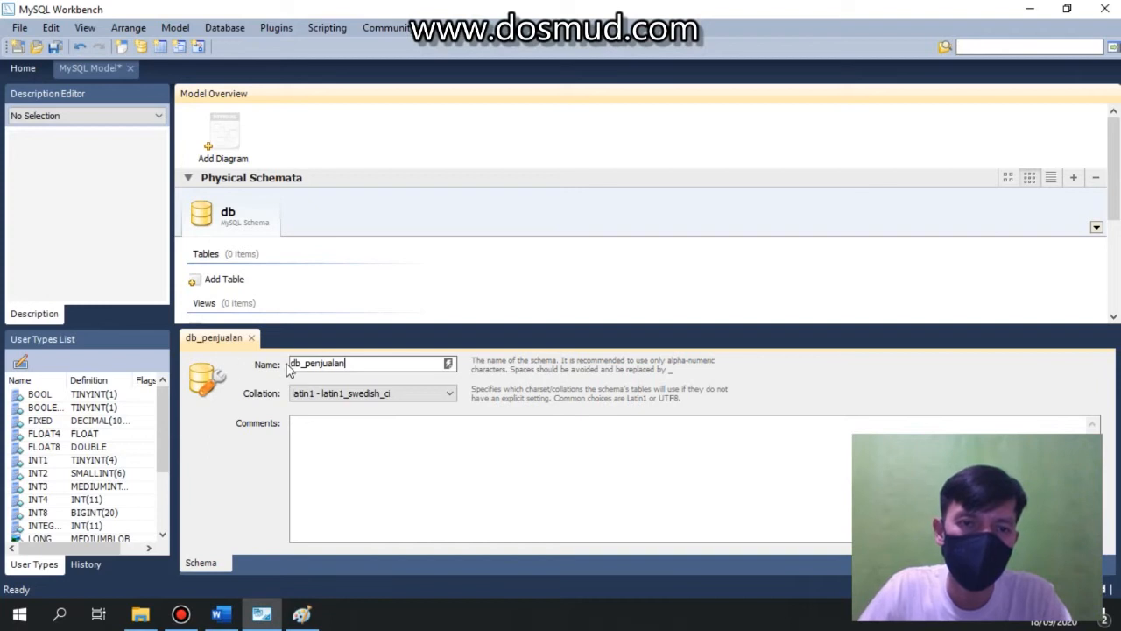
click(252, 339)
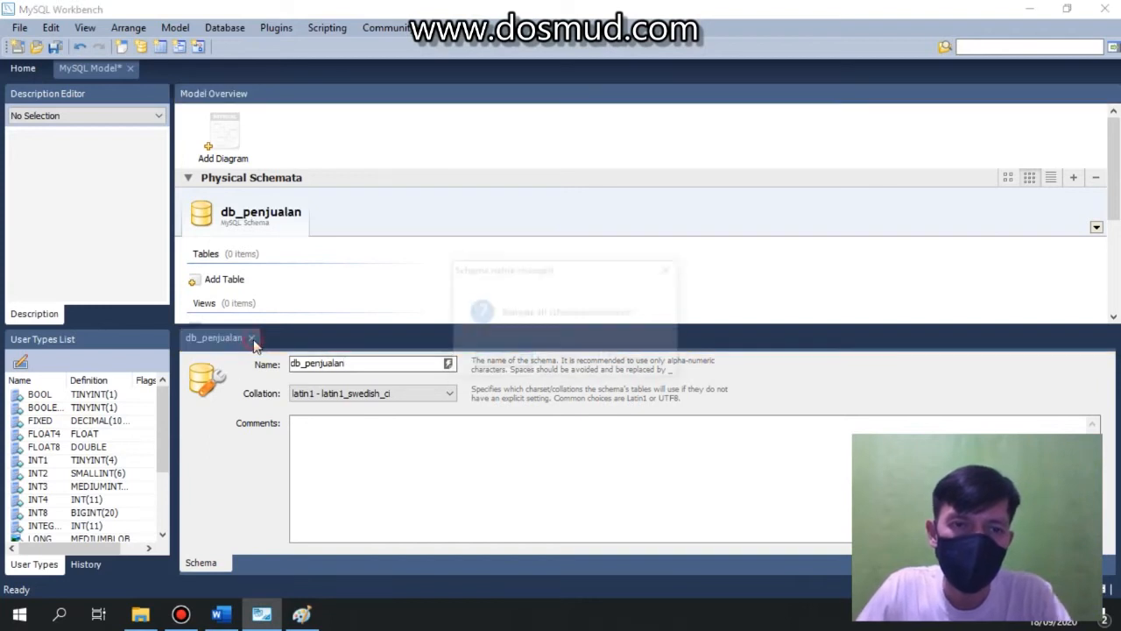
click(502, 362)
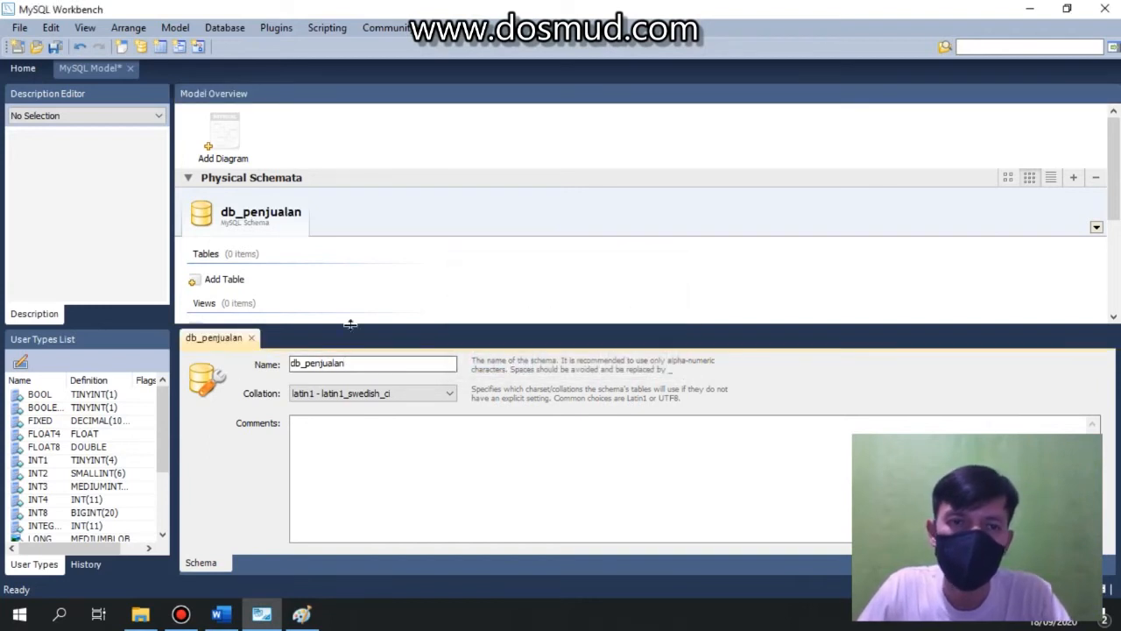
click(253, 339)
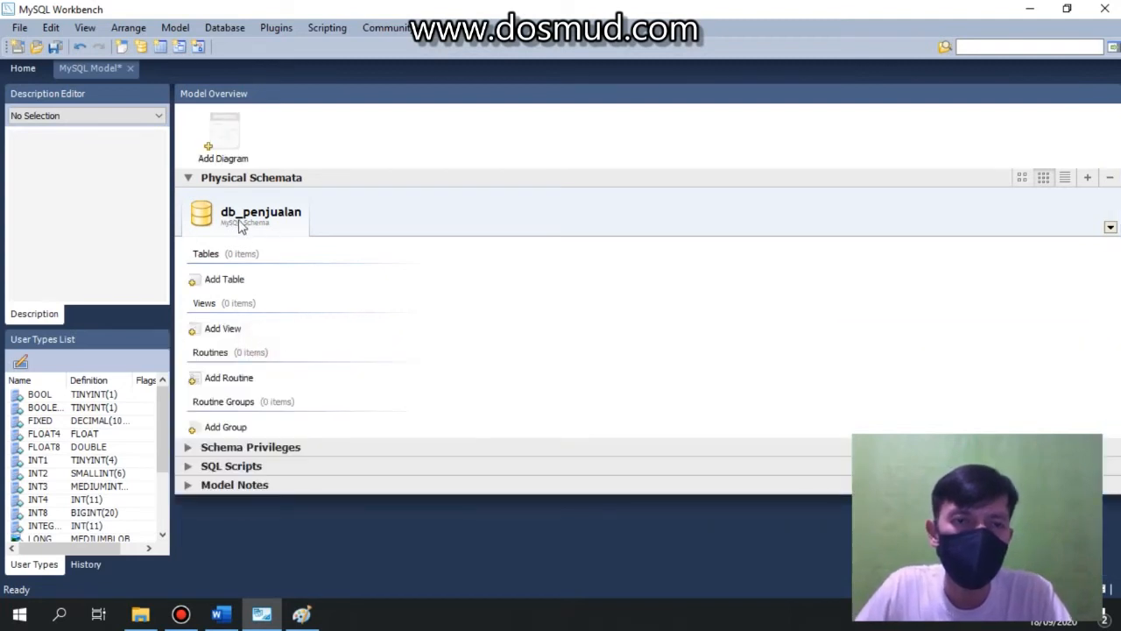
Add a new EER diagram to the model.
click(226, 133)
double_click(226, 134)
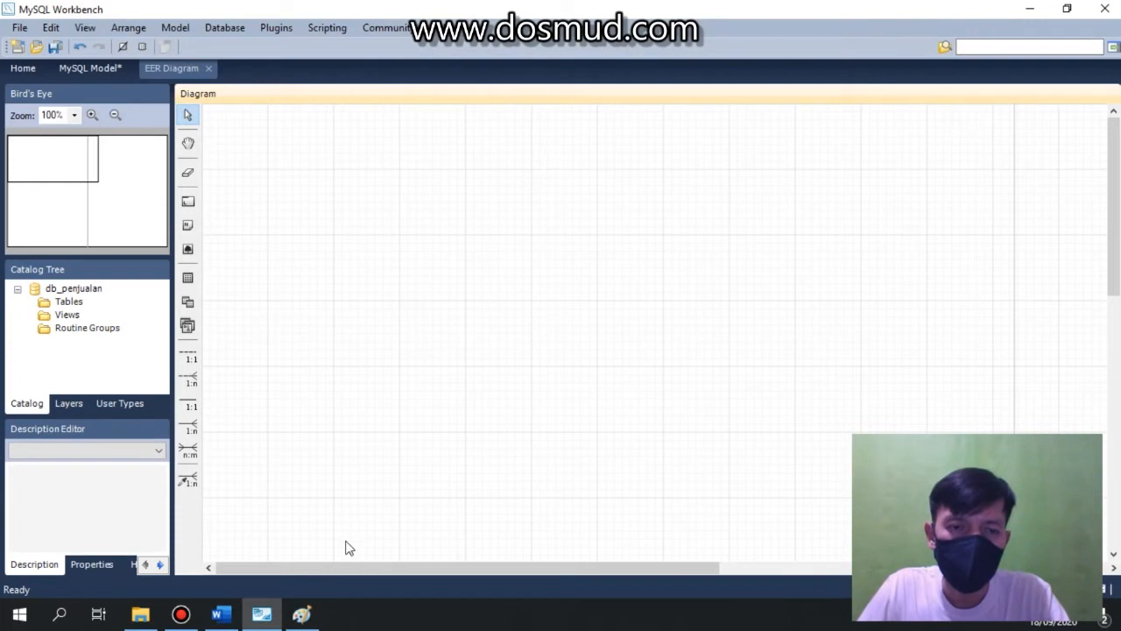
Review the entity names listed in the Paint annotation before returning to the diagram.
click(302, 614)
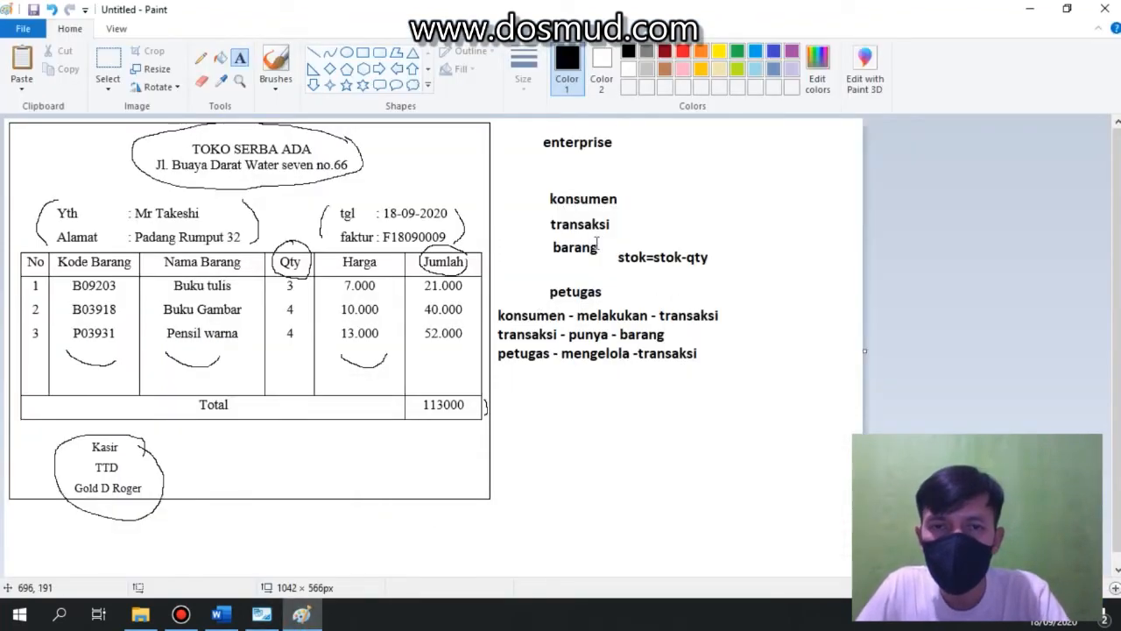
click(589, 186)
click(588, 223)
click(580, 254)
click(585, 293)
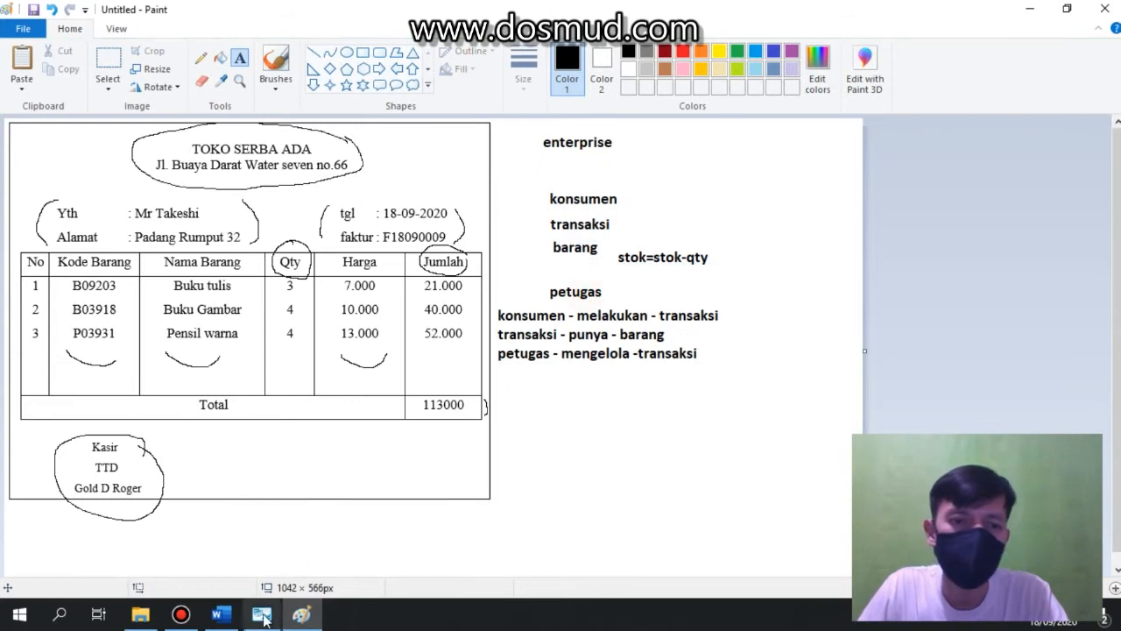
key(alt+Tab)
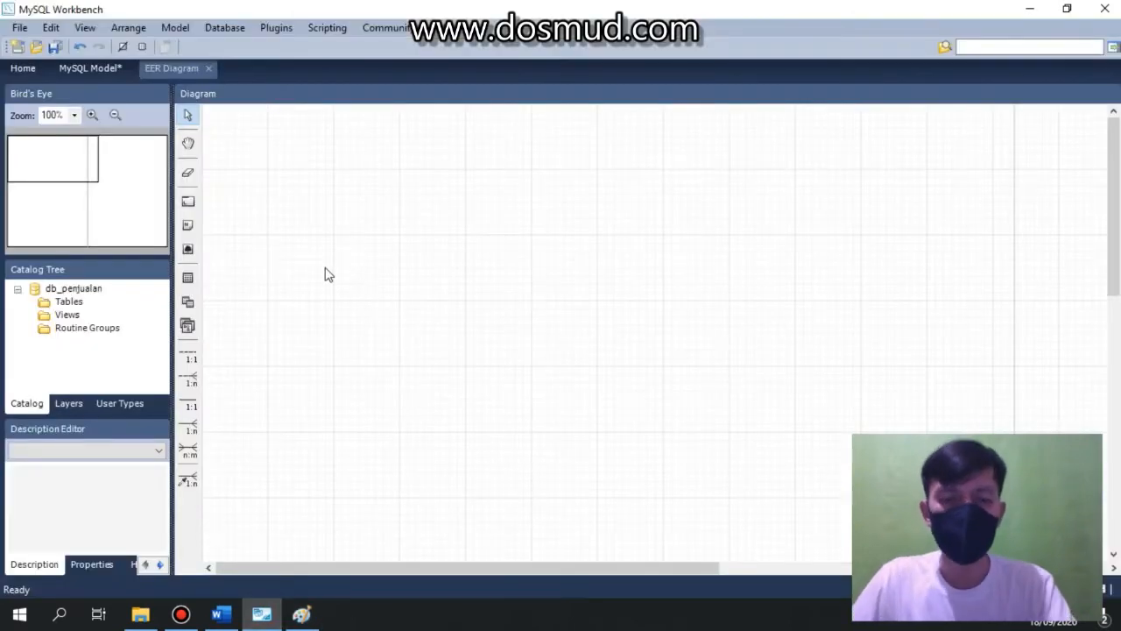
Place four new tables side by side on the EER diagram canvas.
click(188, 276)
click(289, 225)
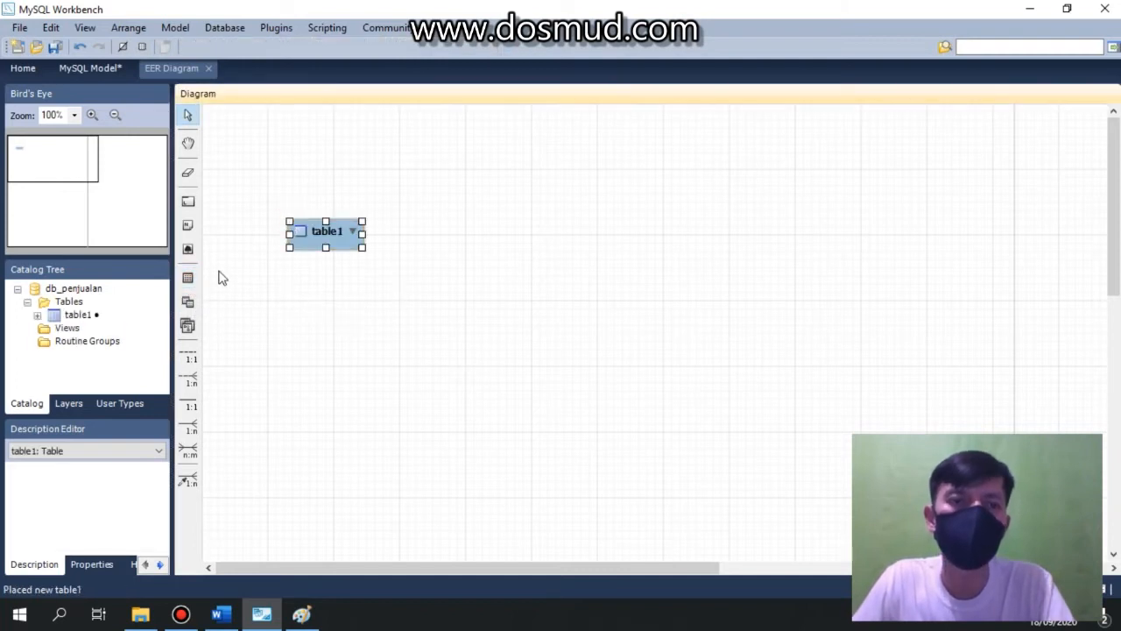
click(187, 277)
click(519, 224)
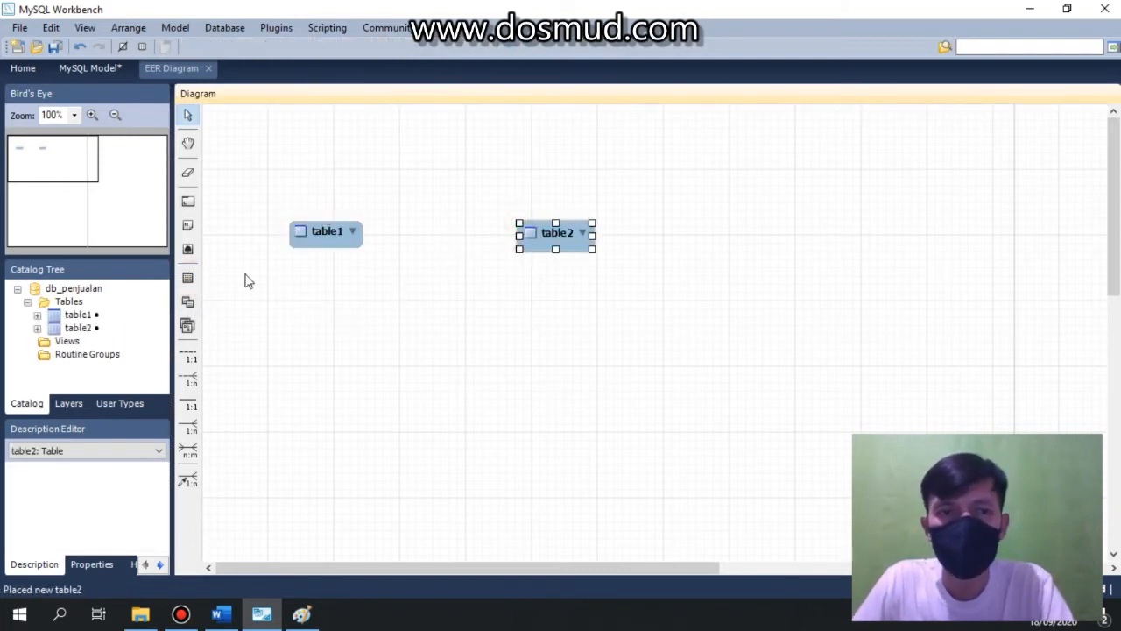
click(187, 279)
click(804, 228)
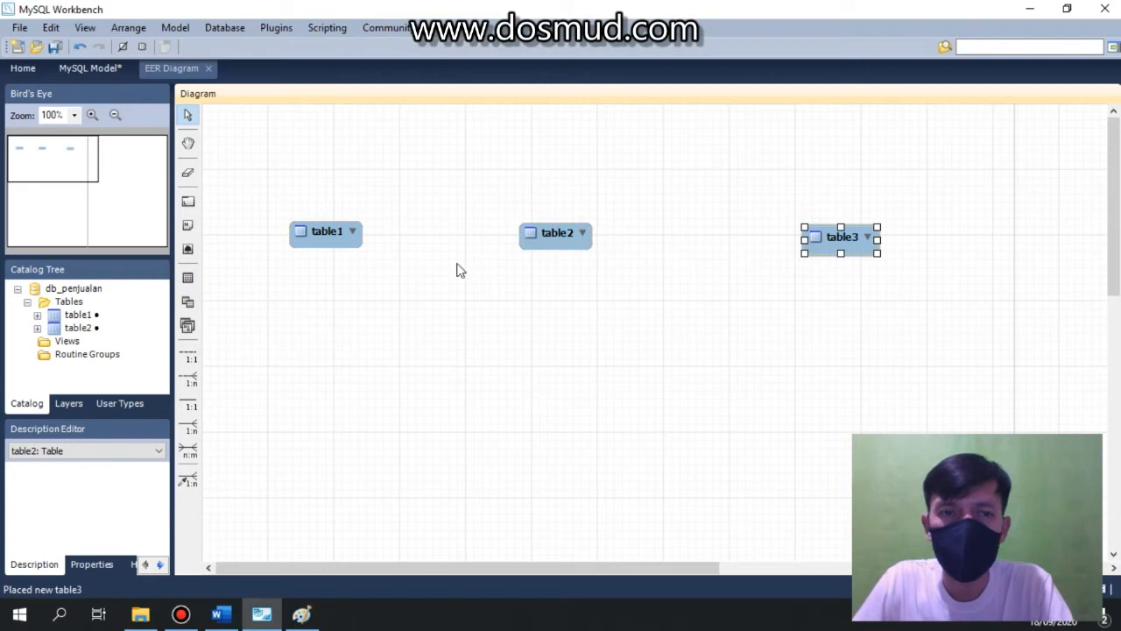
click(187, 277)
click(547, 383)
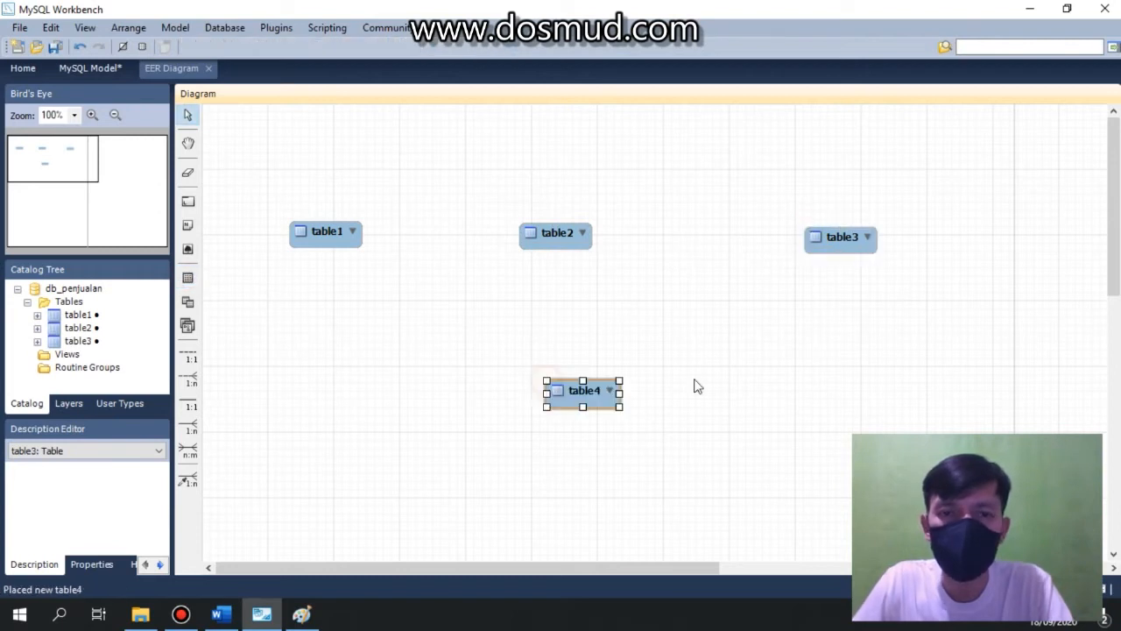
click(727, 379)
Rename the first table to konsumen.
double_click(313, 232)
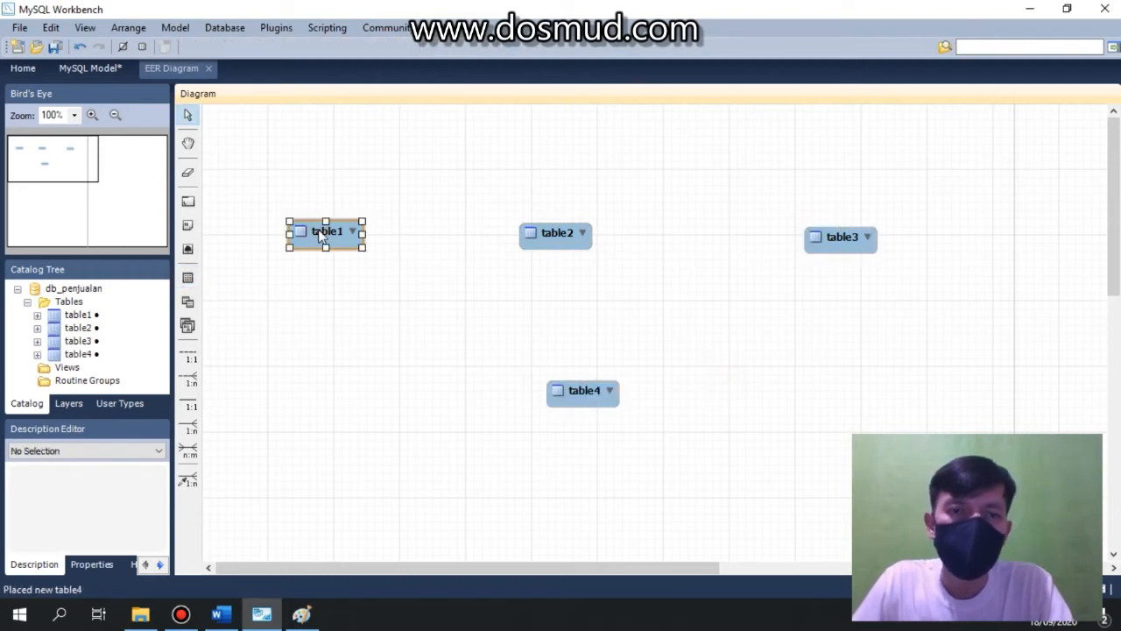
double_click(365, 364)
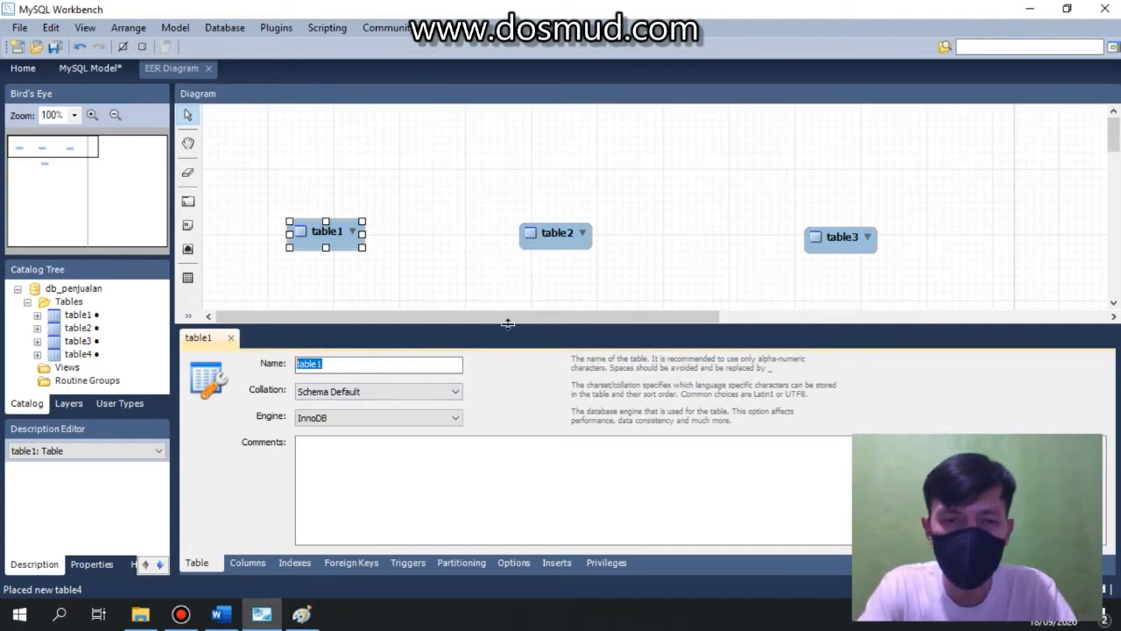
text(kon)
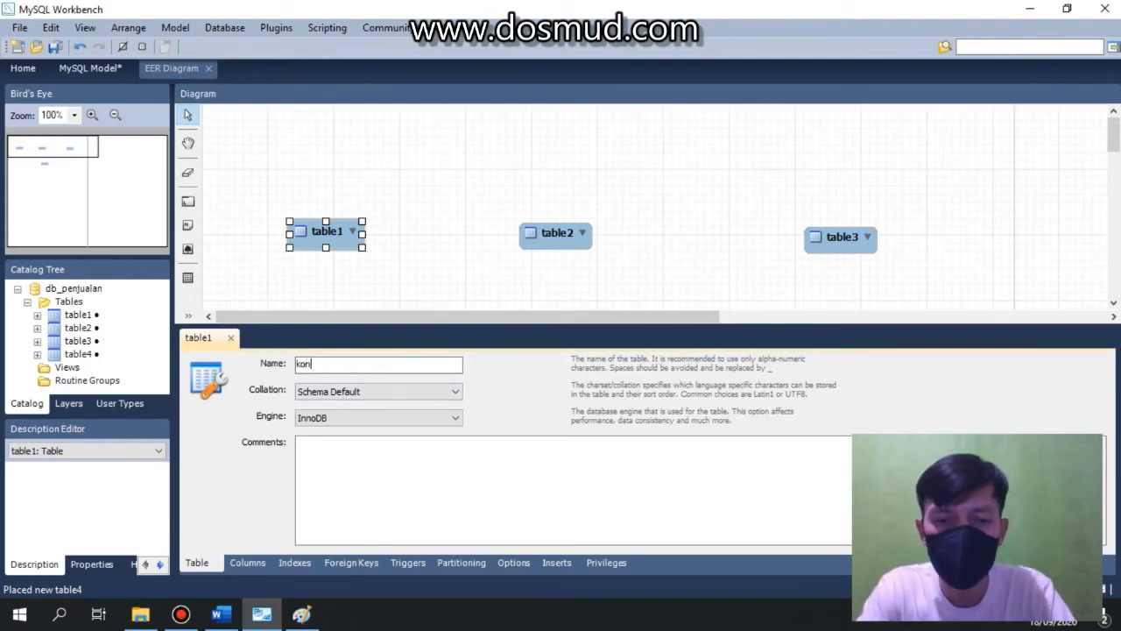
text(sumen)
key(Return)
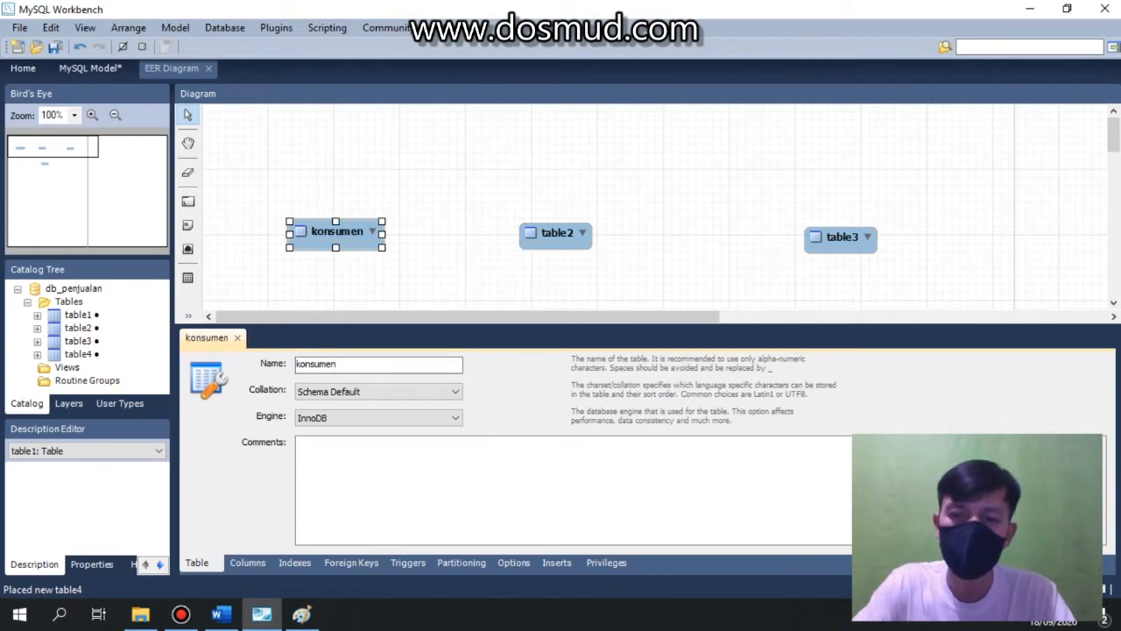
Open the konsumen table's columns and keep idkonsumen as an INT primary key.
click(247, 563)
click(359, 386)
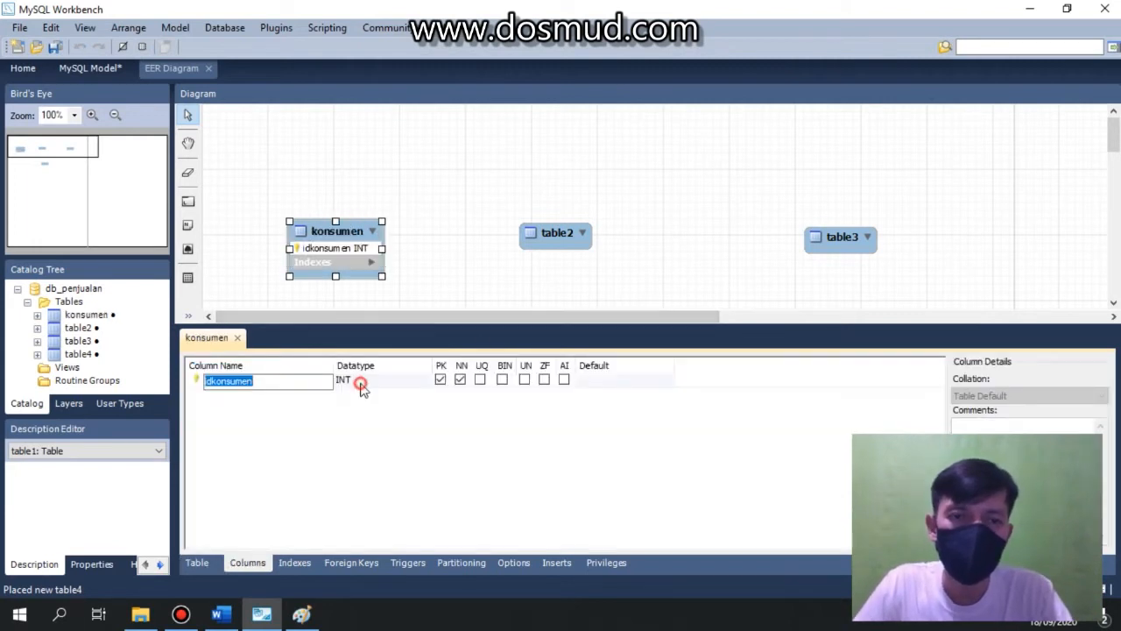
click(426, 384)
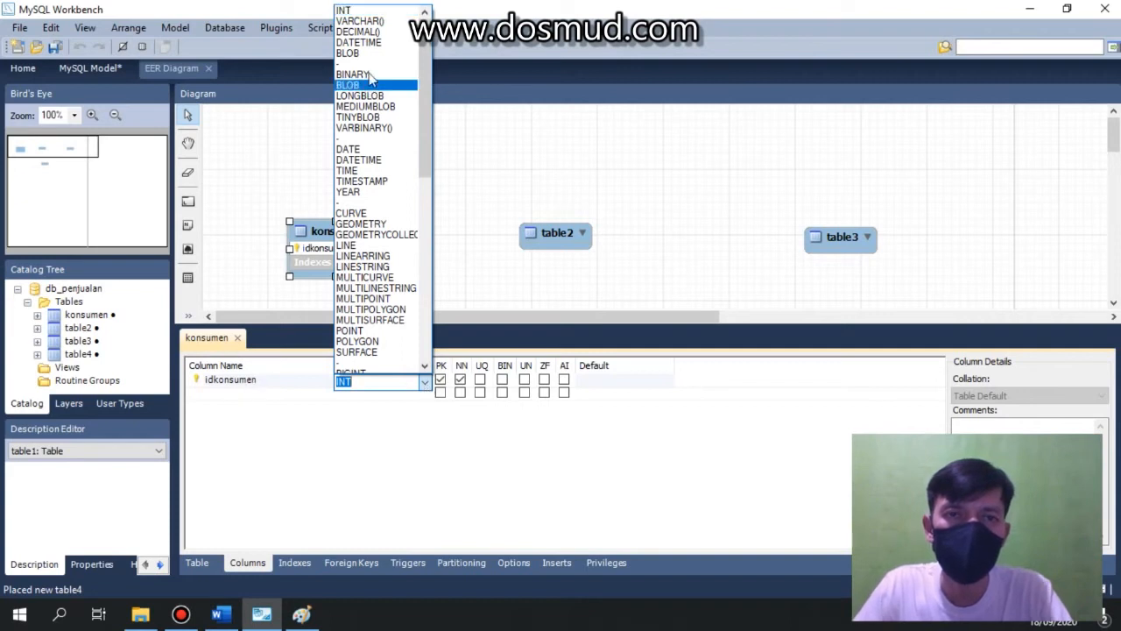
click(359, 11)
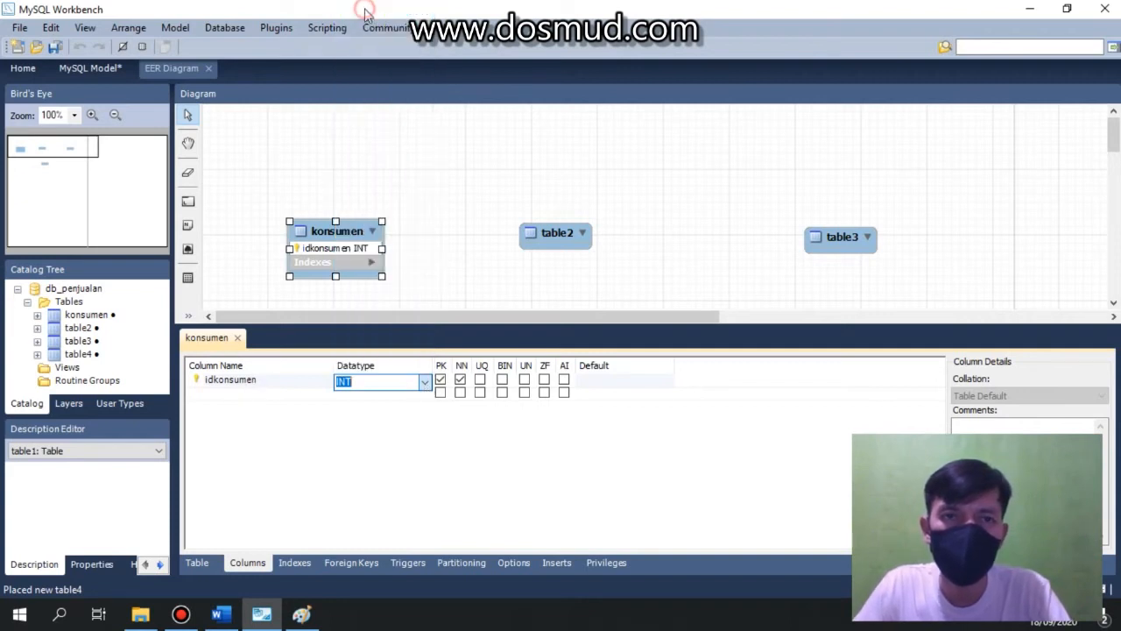
click(263, 393)
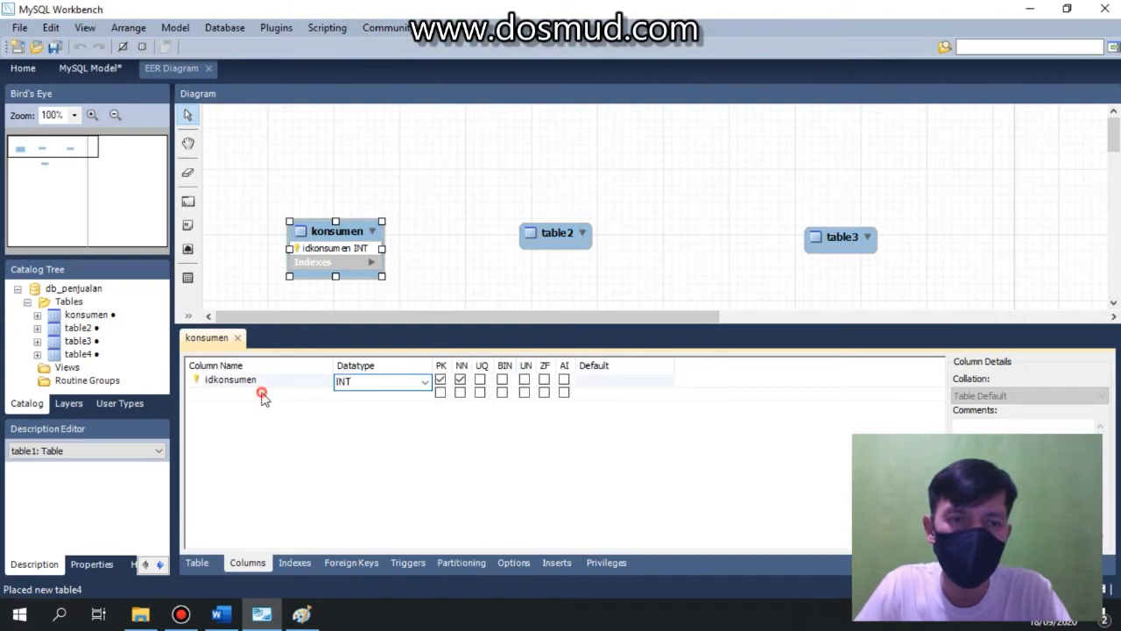
Check the invoice document and the Paint notes for the customer fields.
click(220, 613)
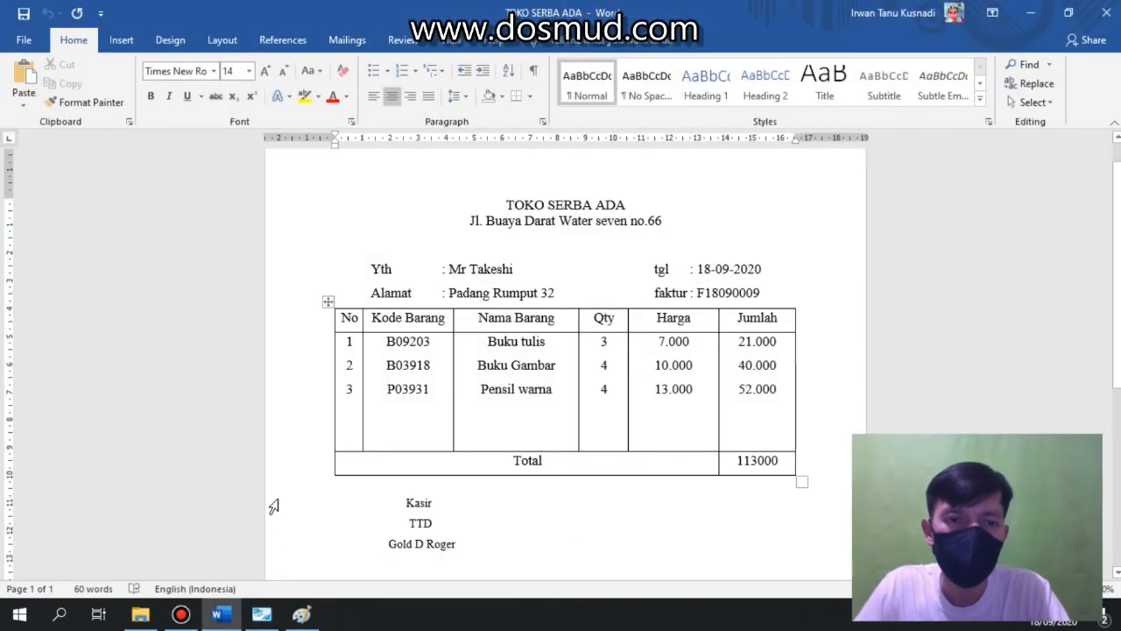
click(303, 614)
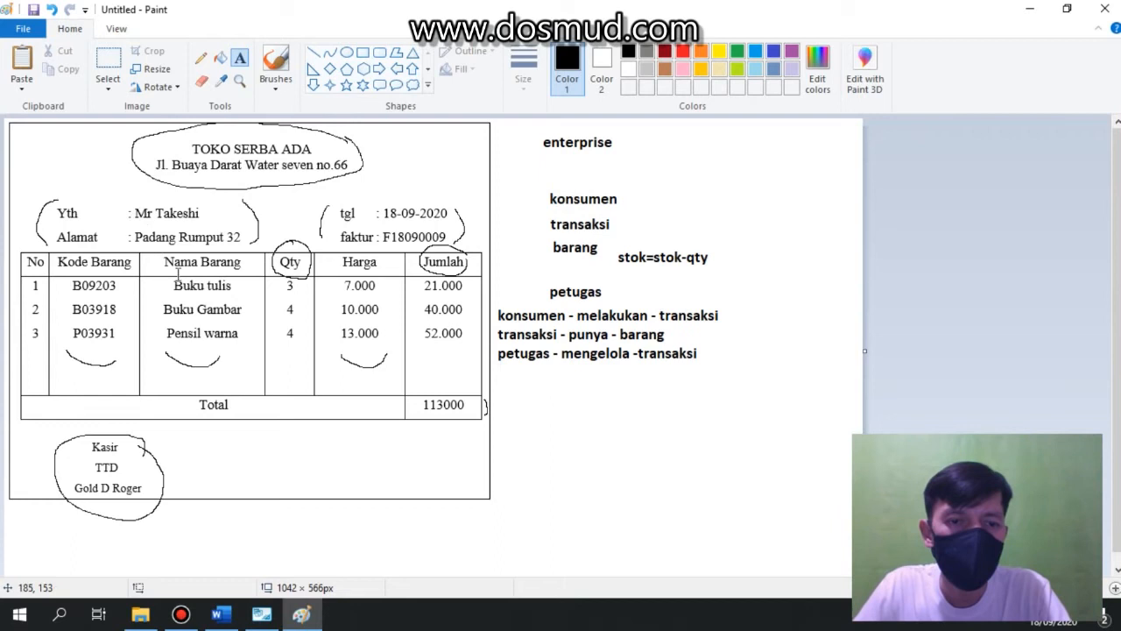
click(261, 613)
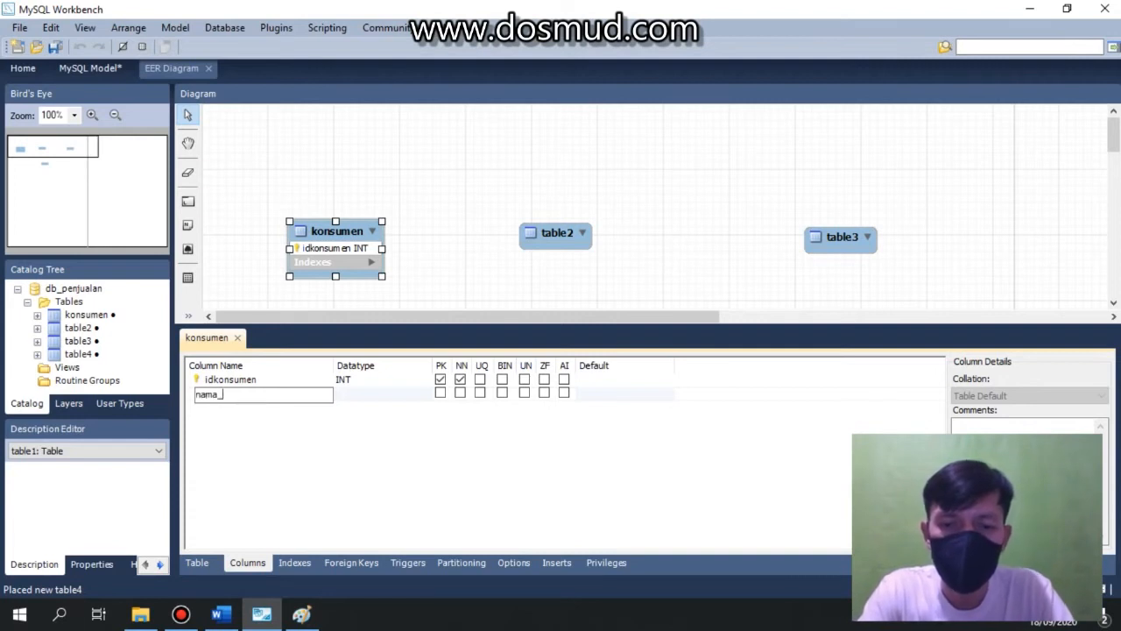
Add a nama_kons column to konsumen with datatype VARCHAR(30).
double_click(360, 396)
click(392, 397)
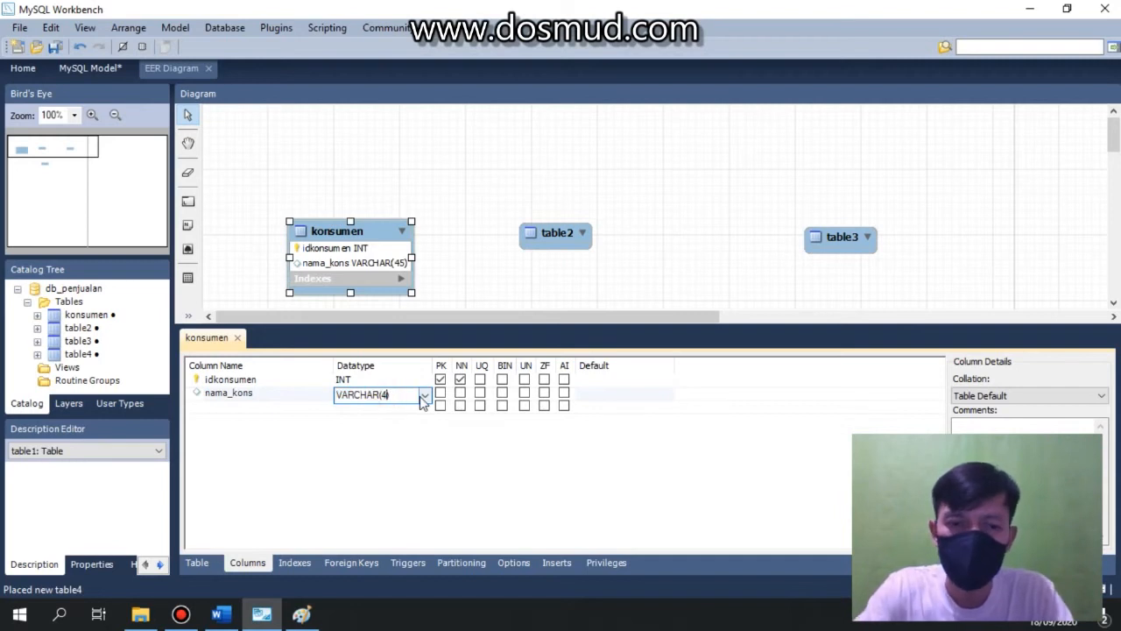
text(30)
Add an alamat_kon column with datatype VARCHAR(100) and close the konsumen table editor.
click(225, 407)
click(225, 406)
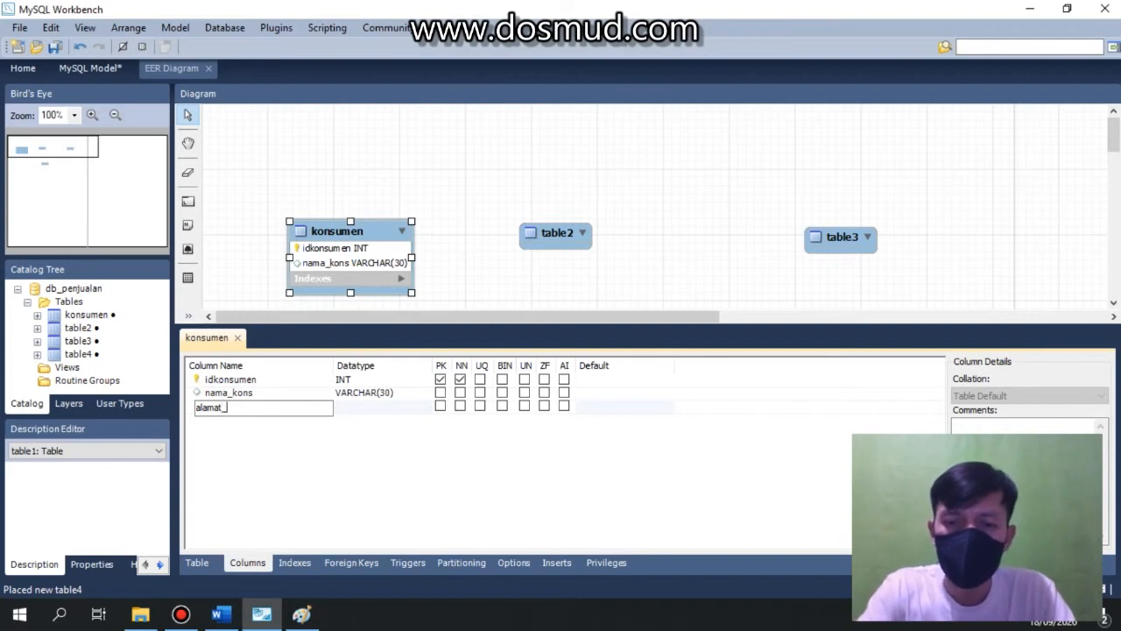
key(Return)
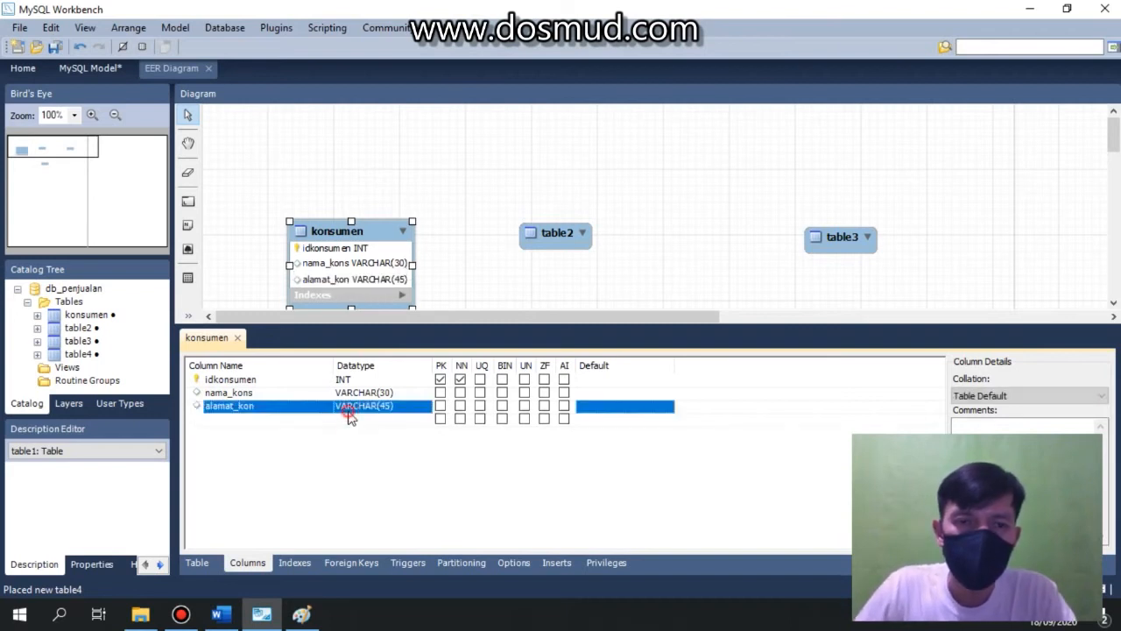
click(398, 408)
click(391, 409)
key(BackSpace)
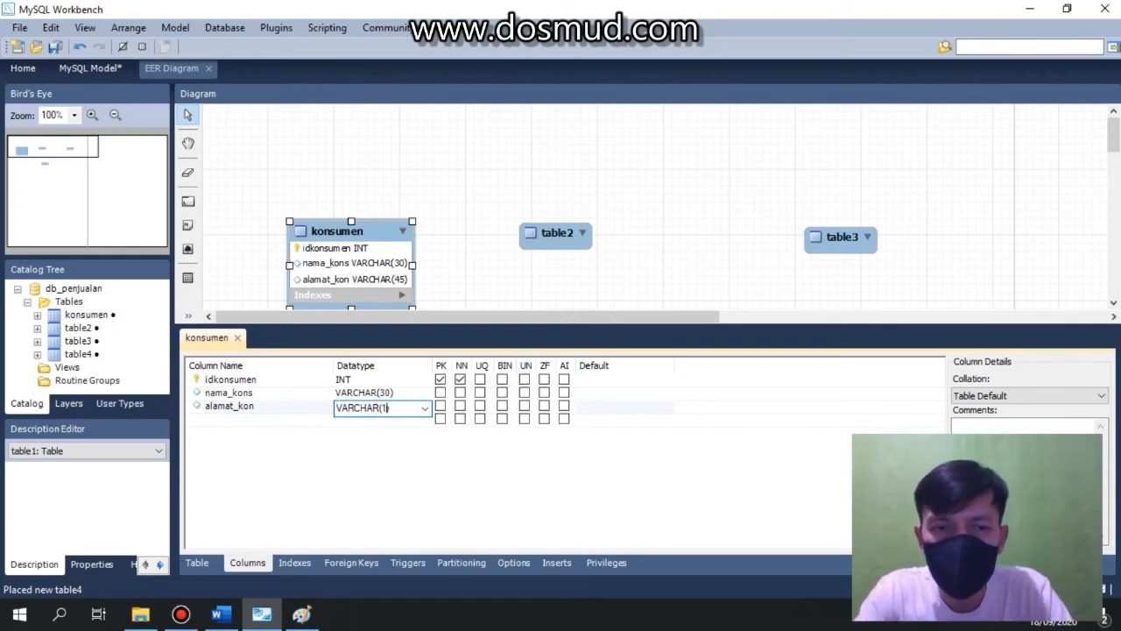
click(349, 460)
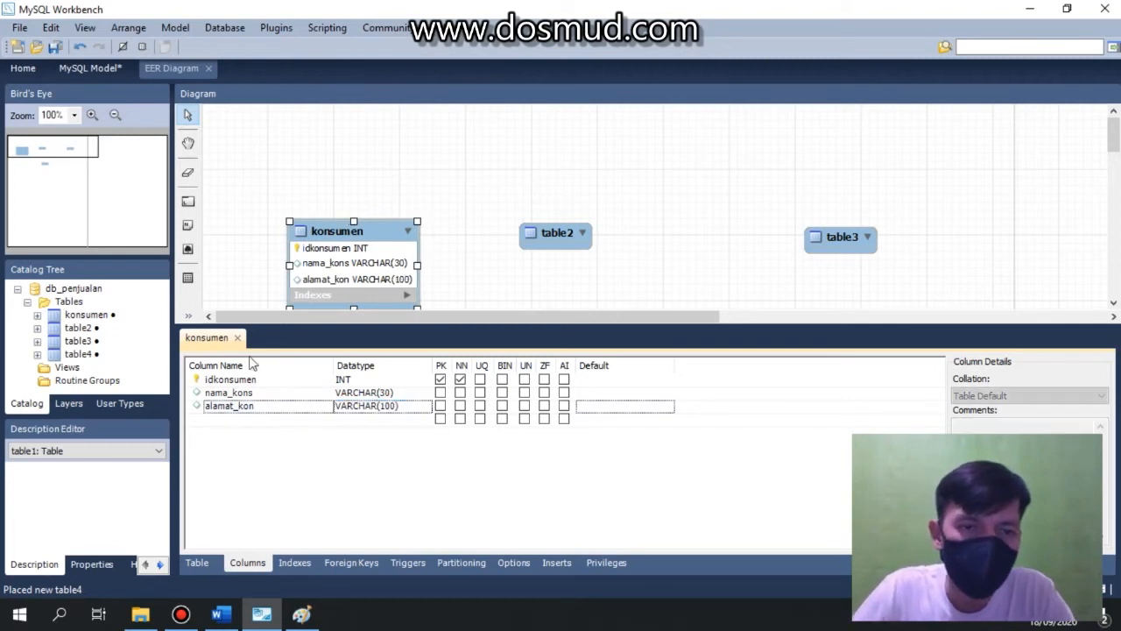
click(237, 337)
click(465, 374)
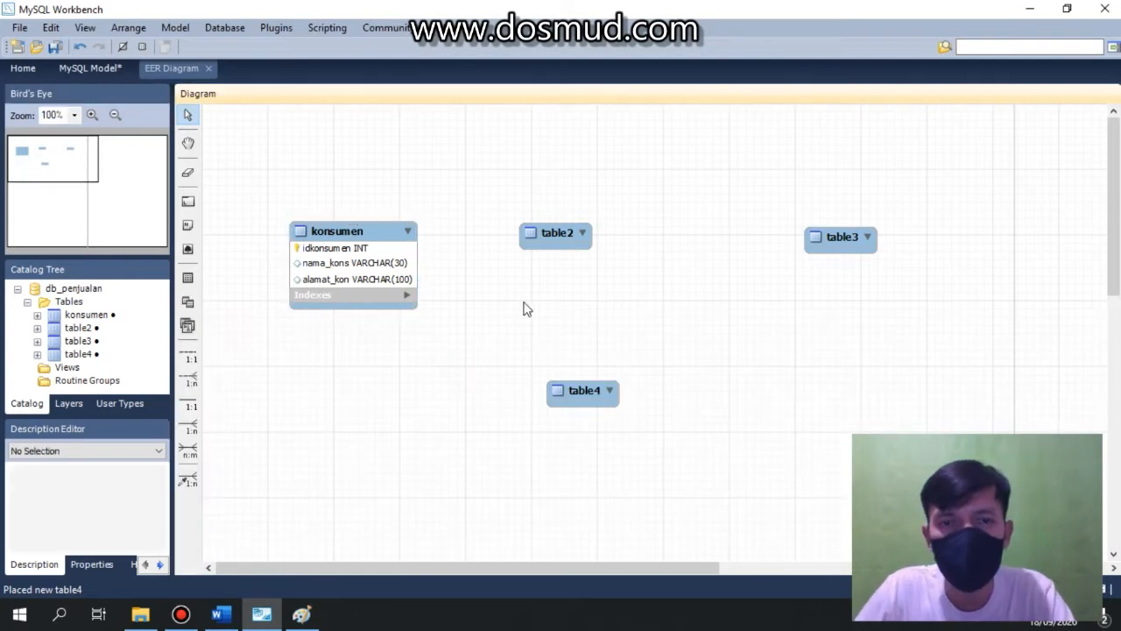
Rename the second table to transaksi.
double_click(562, 233)
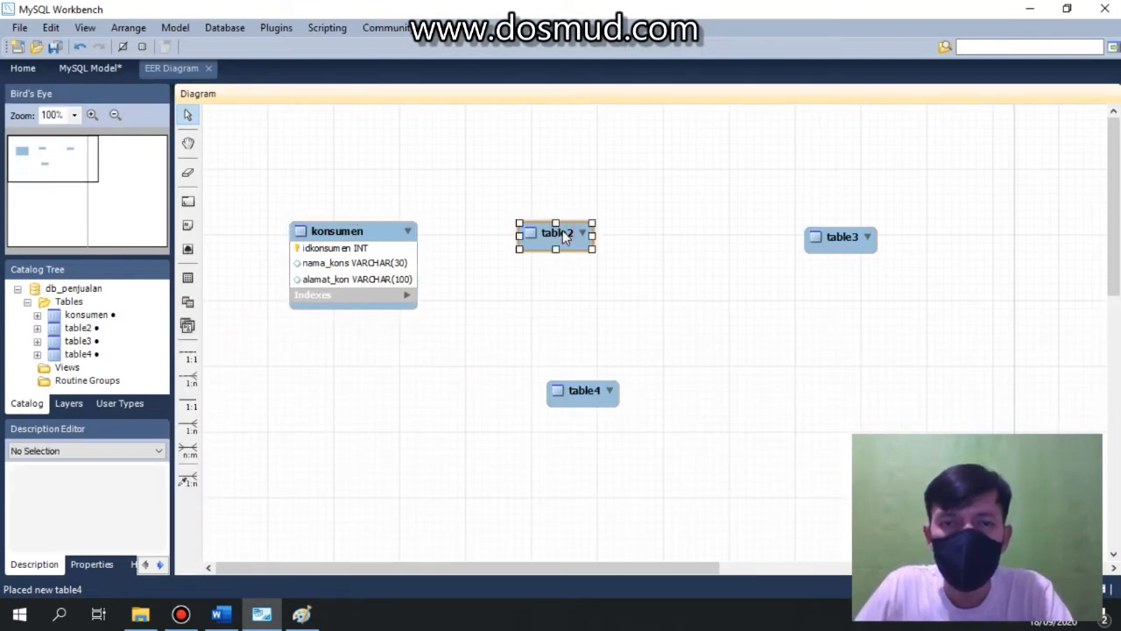
click(347, 363)
double_click(348, 362)
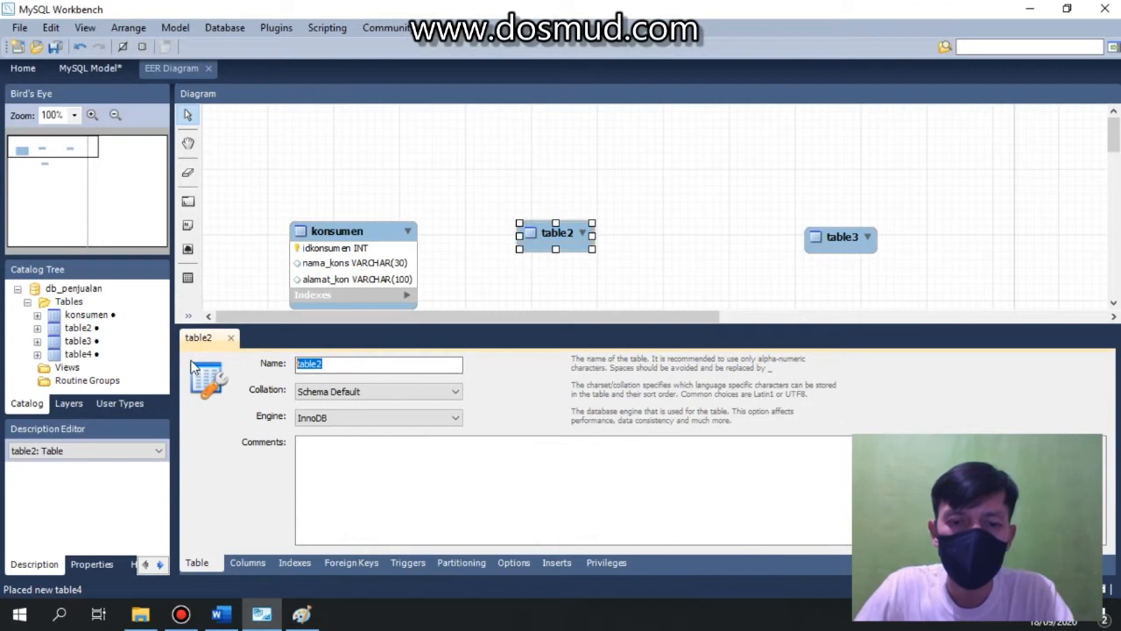
text(transaksi)
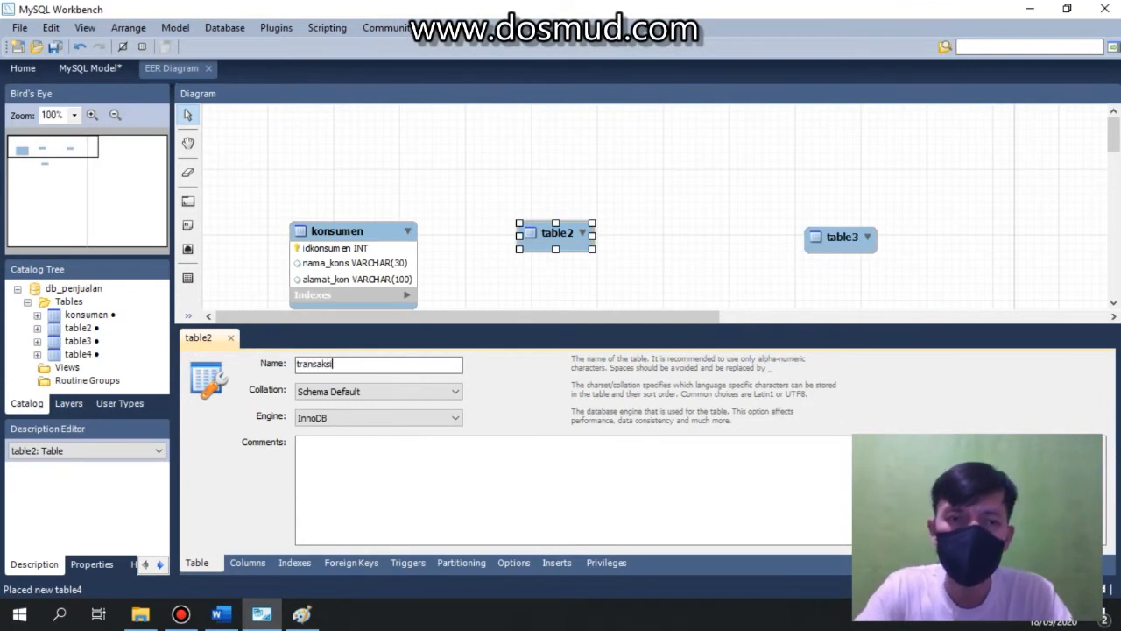
key(Return)
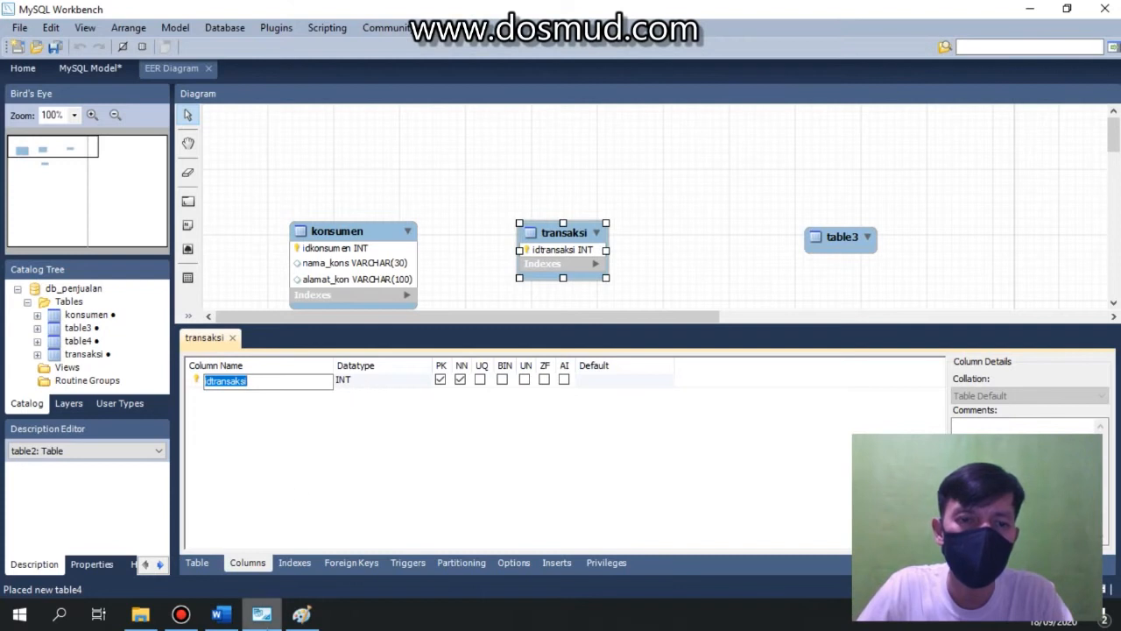
Set the transaksi table's idtransaksi column datatype to VARCHAR(9).
click(302, 614)
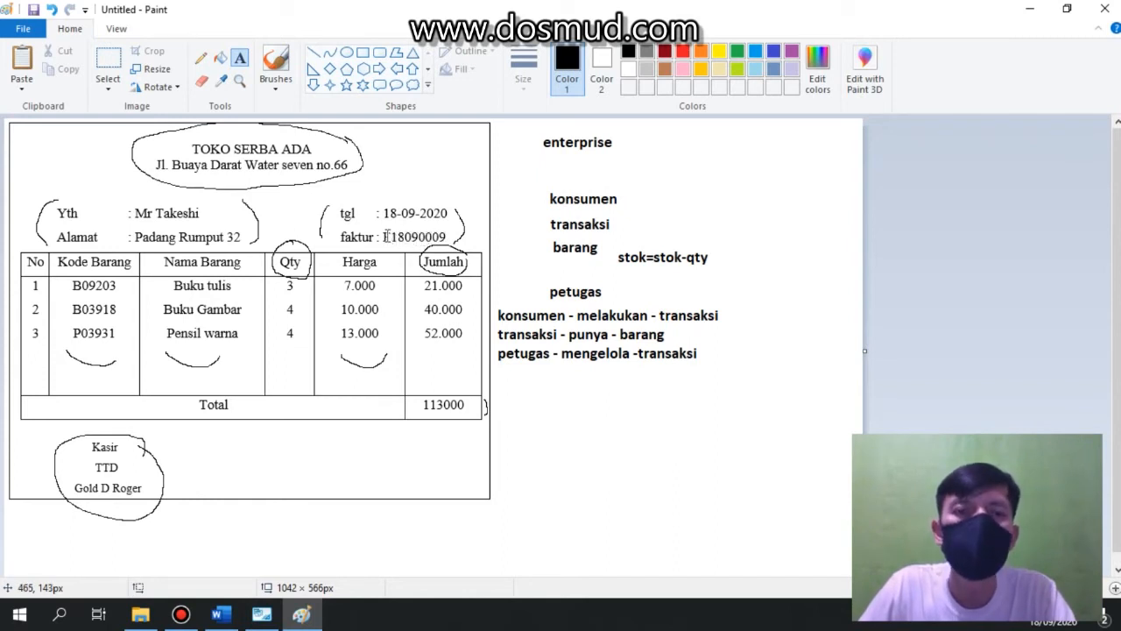
click(262, 617)
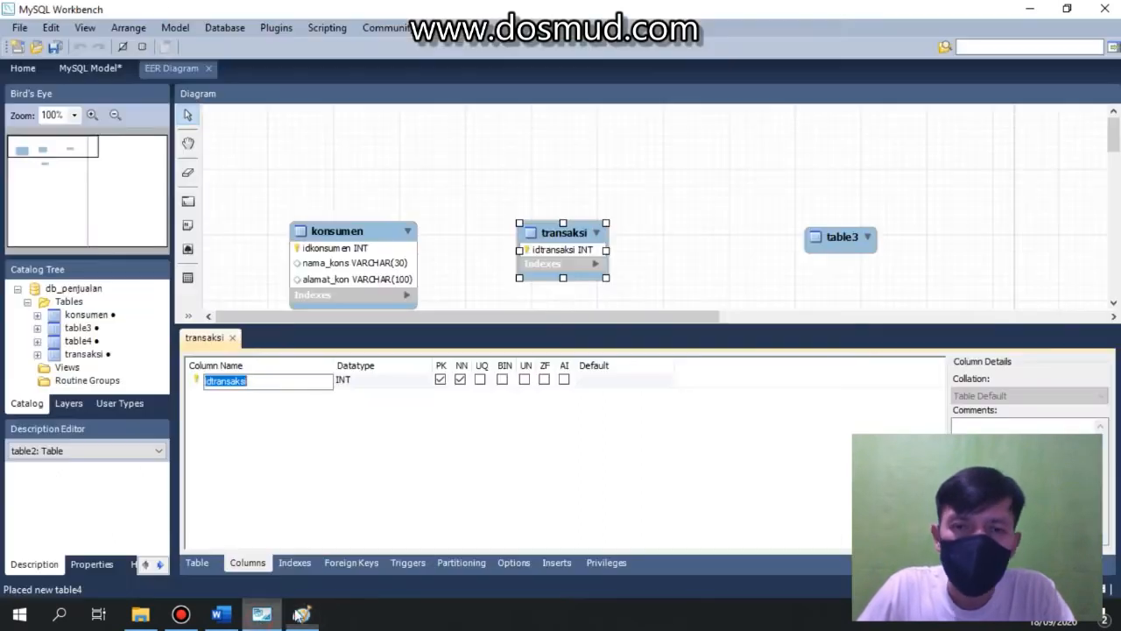
click(368, 383)
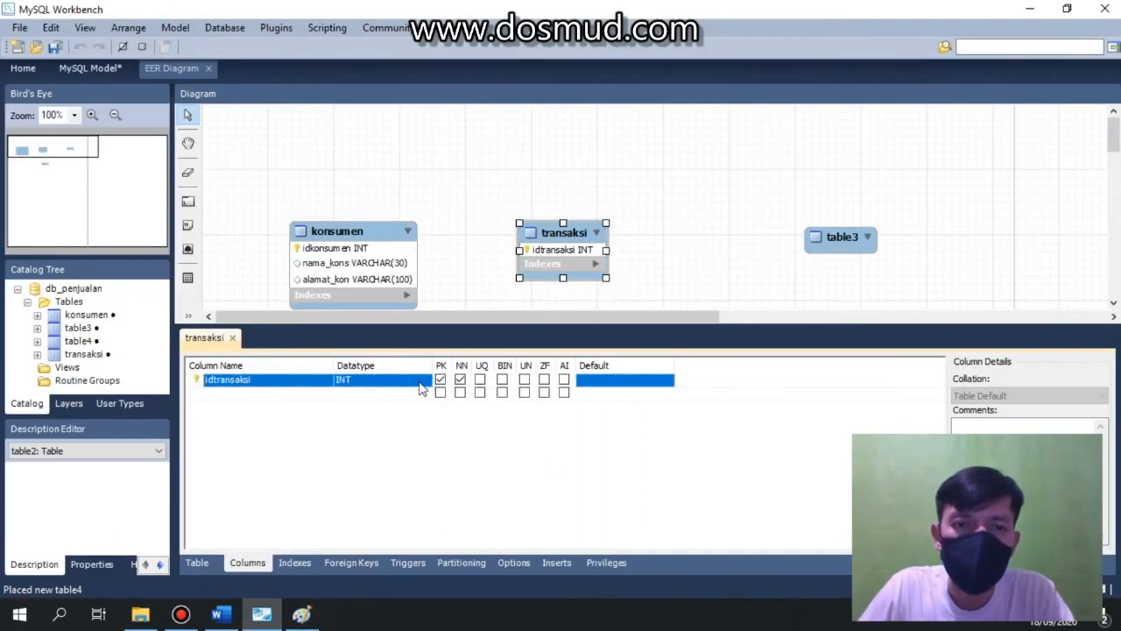
click(426, 384)
click(434, 389)
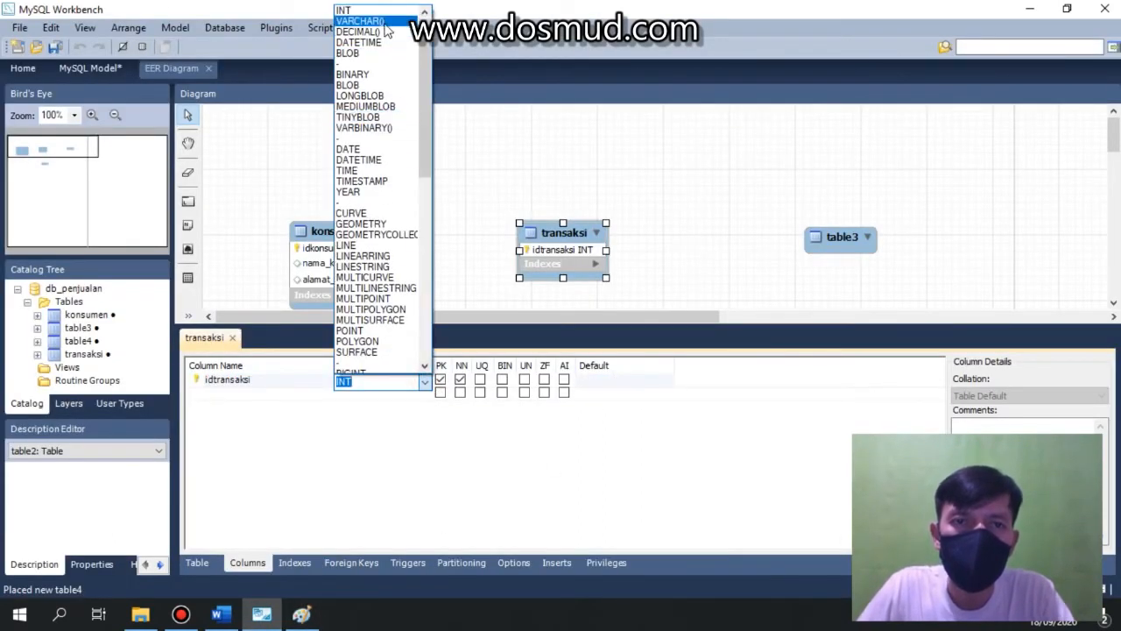
click(385, 23)
text(9)
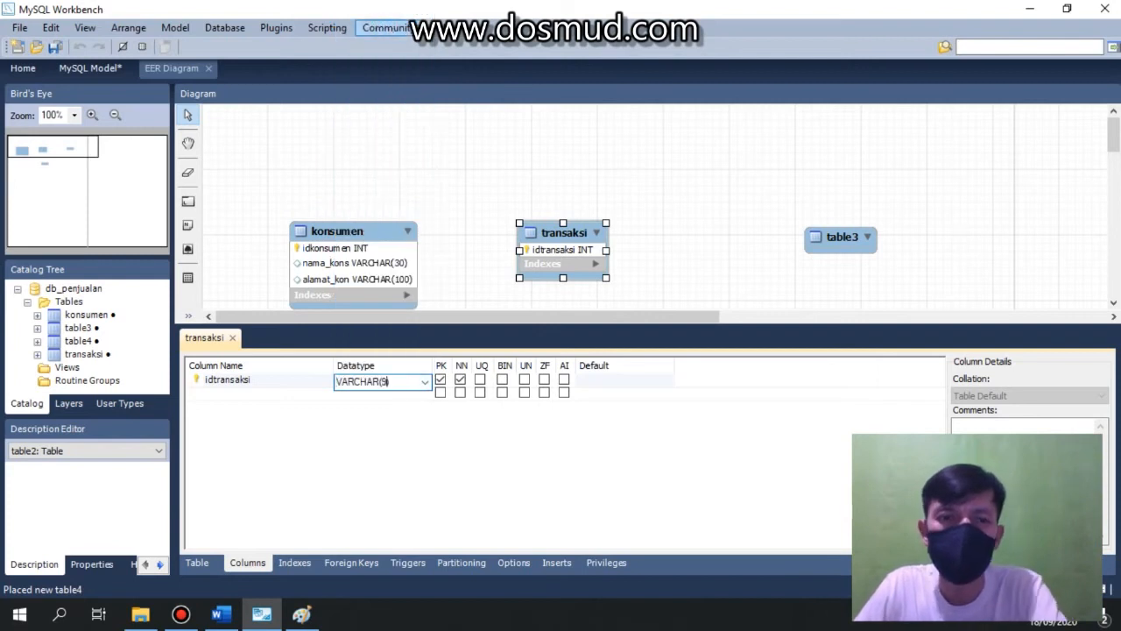
click(228, 399)
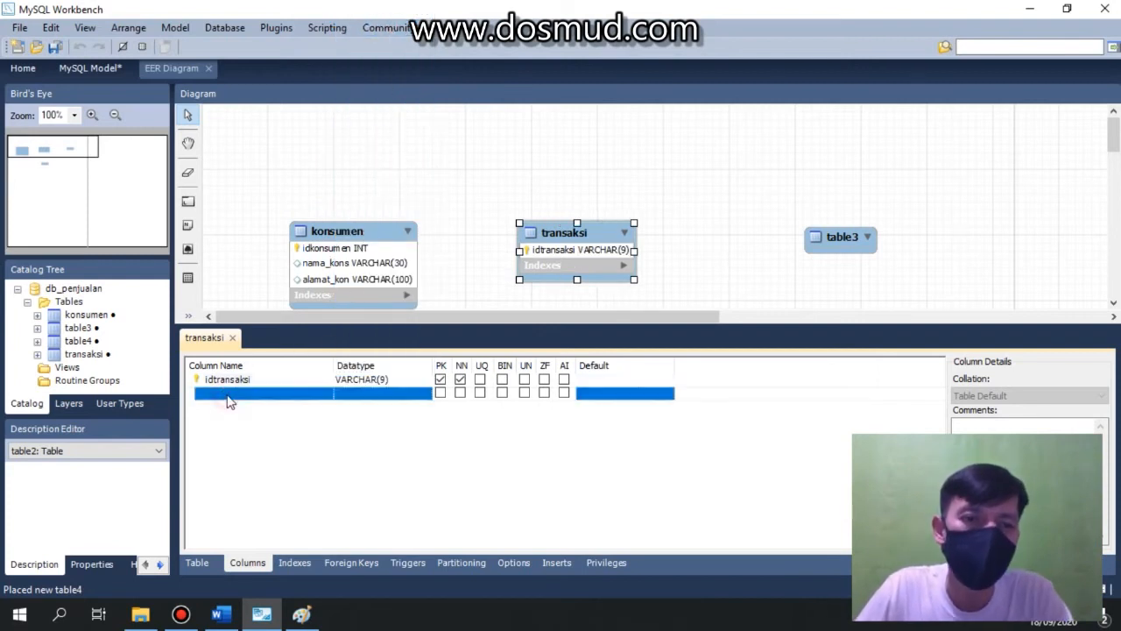
click(302, 614)
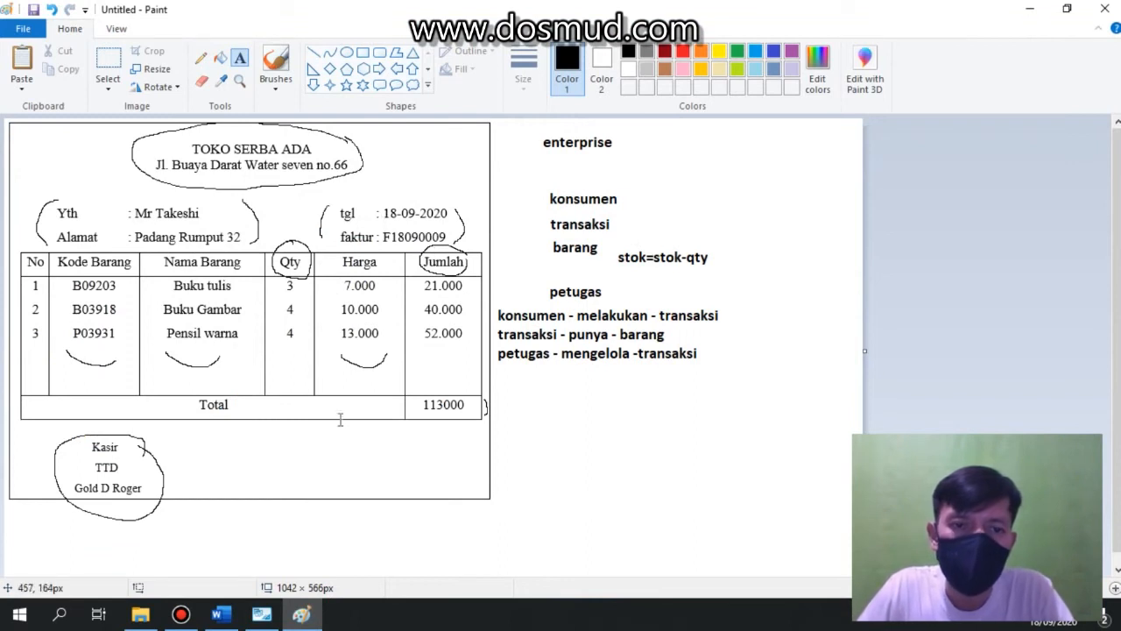
Add a tgl column to the transaksi table with datatype DATE.
click(264, 617)
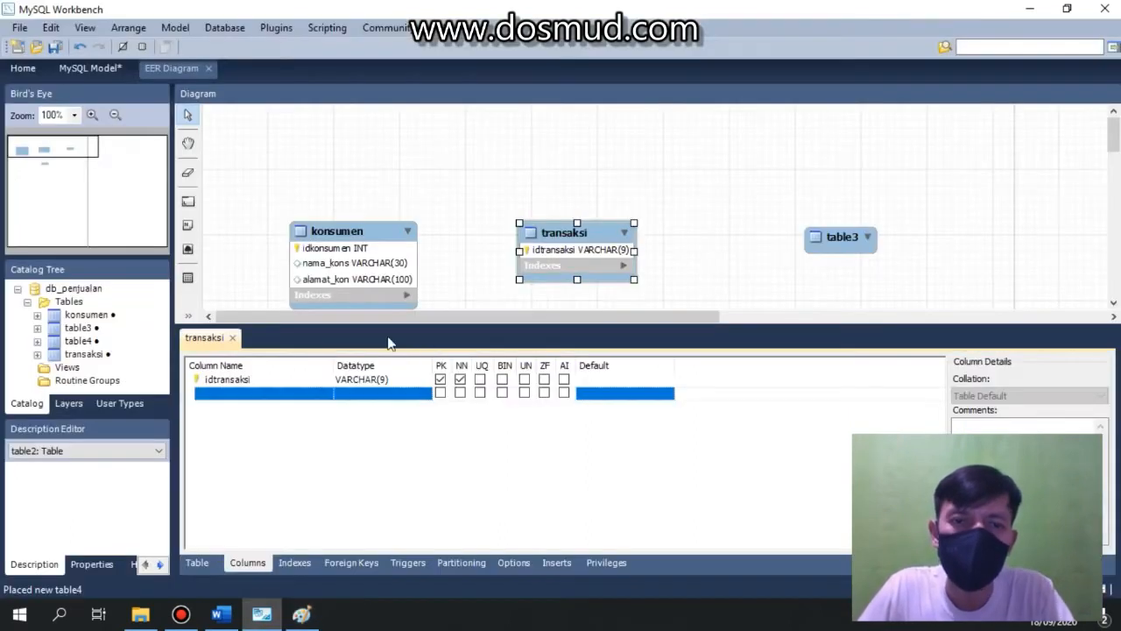
click(269, 394)
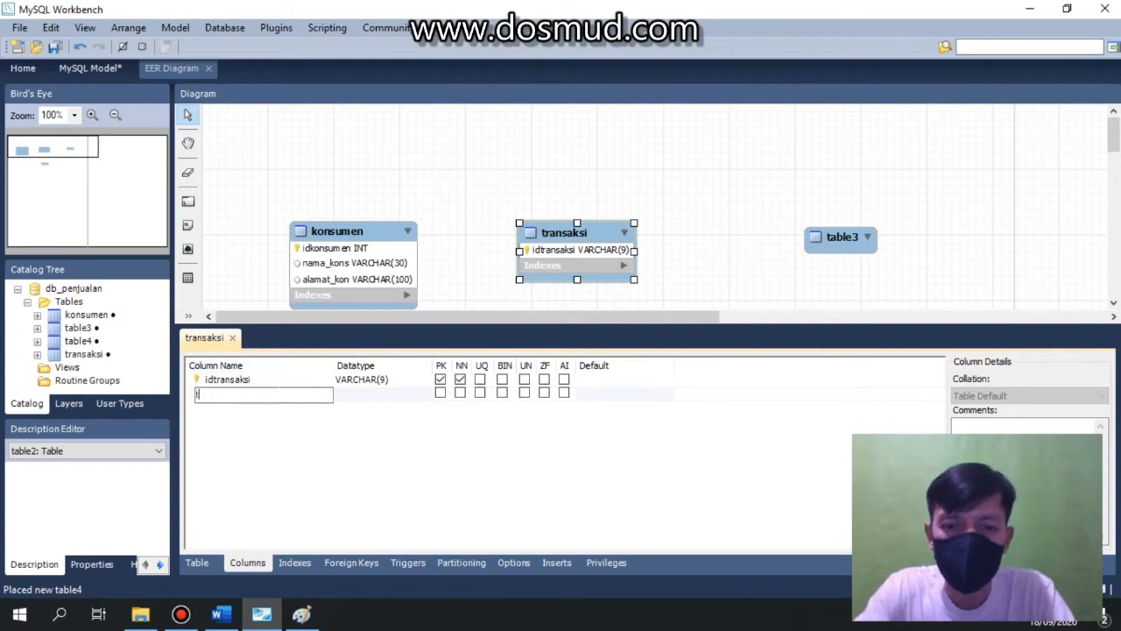
text(tgl)
key(Return)
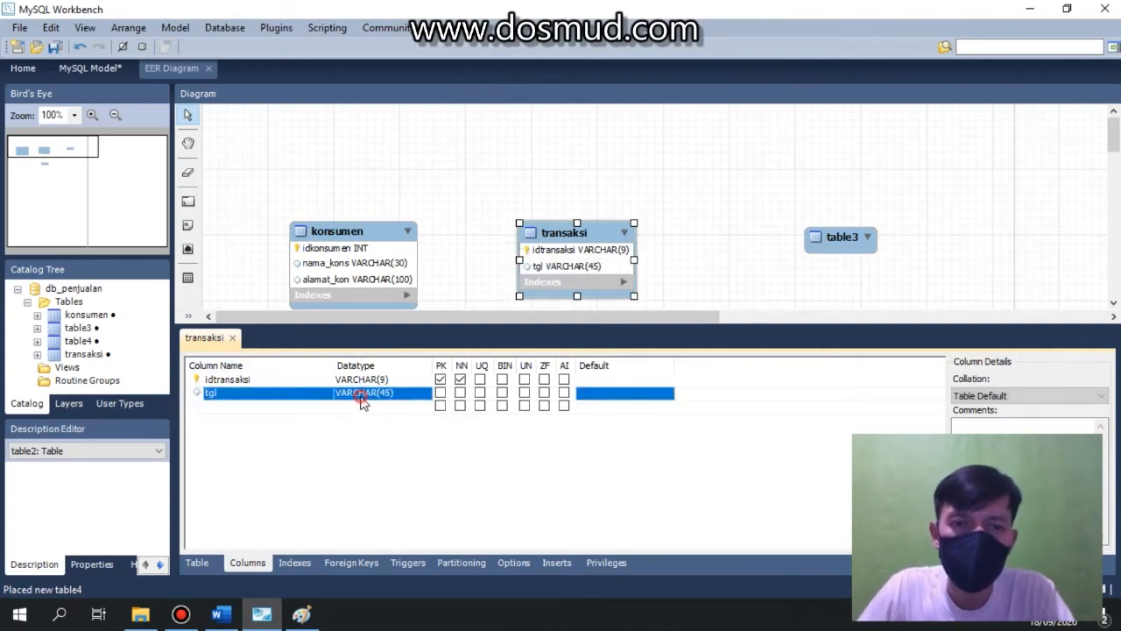
click(363, 396)
click(424, 395)
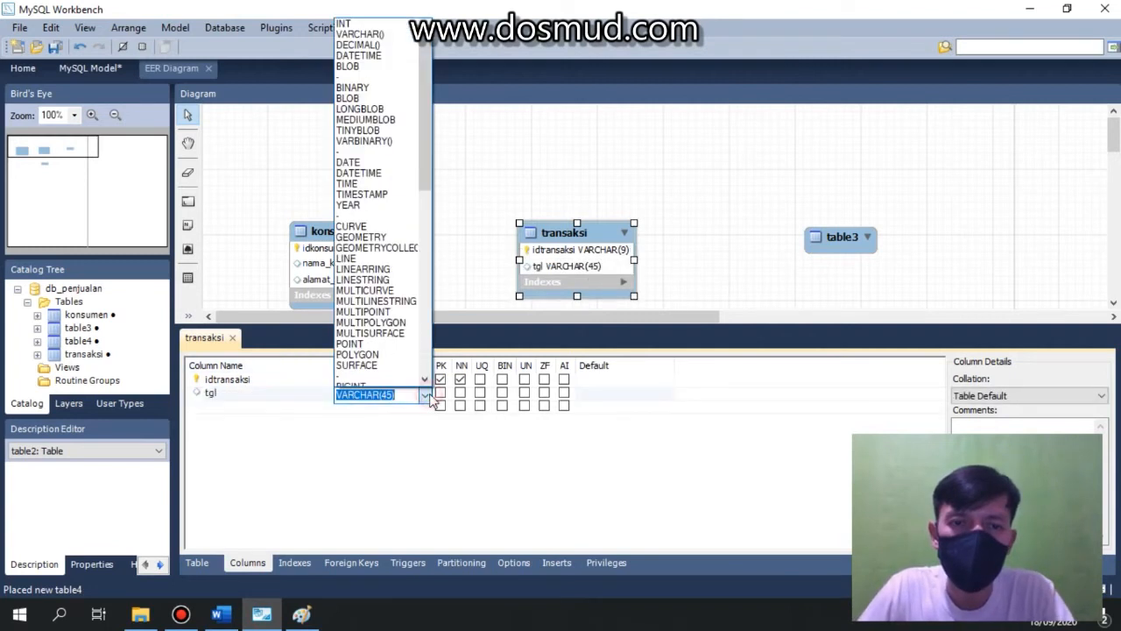
click(368, 163)
Add a jumlah column with datatype FLOAT and close the transaksi table editor.
click(239, 407)
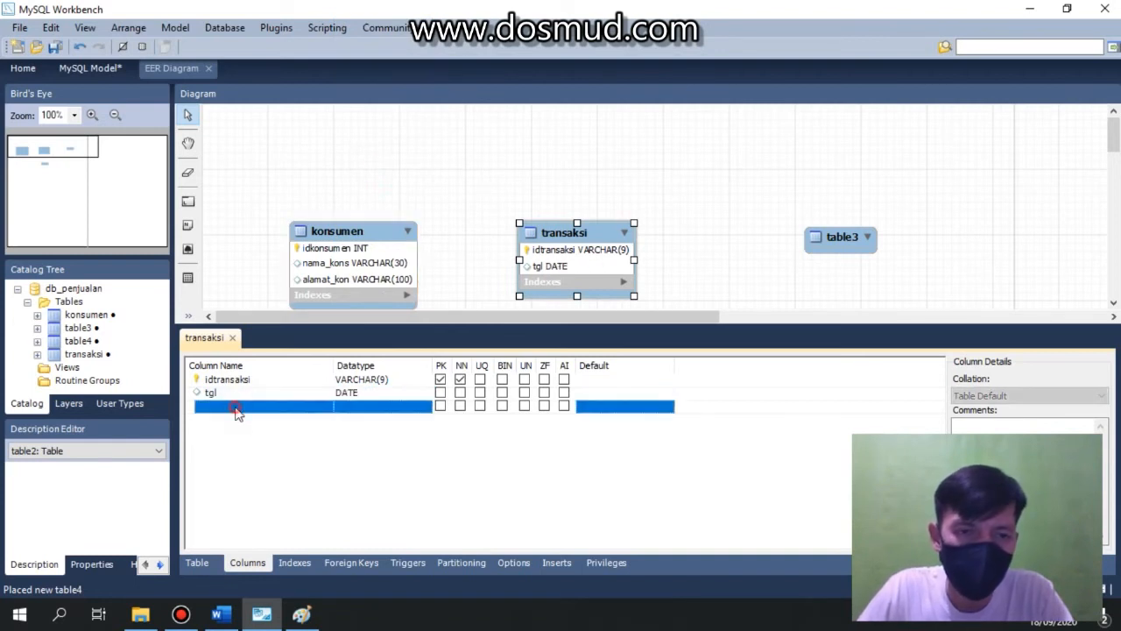
click(236, 408)
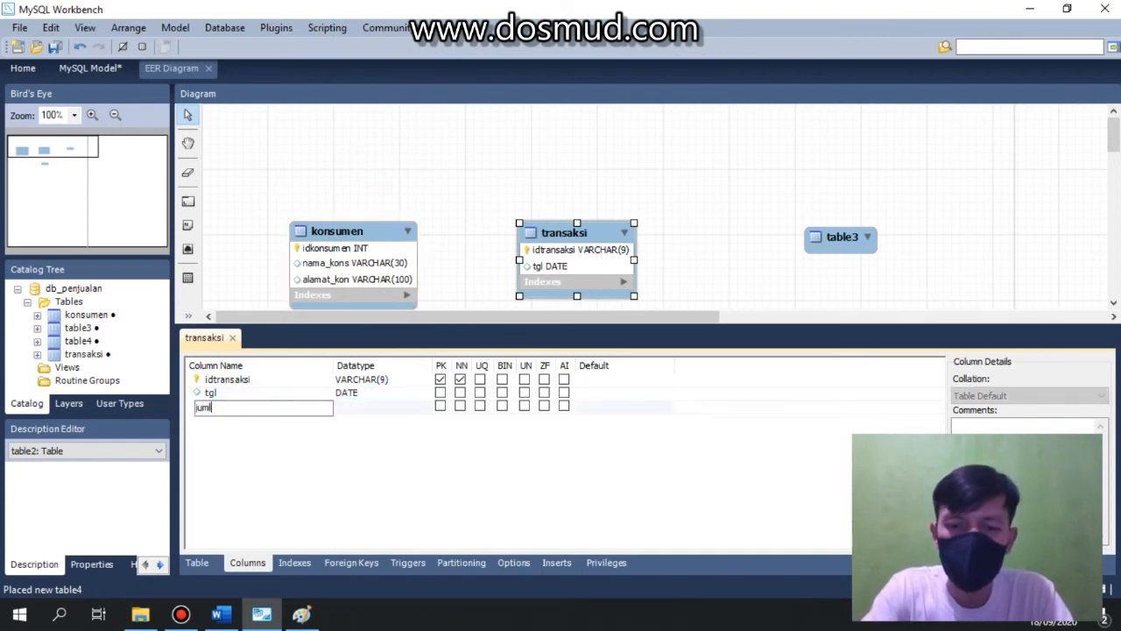
key(Return)
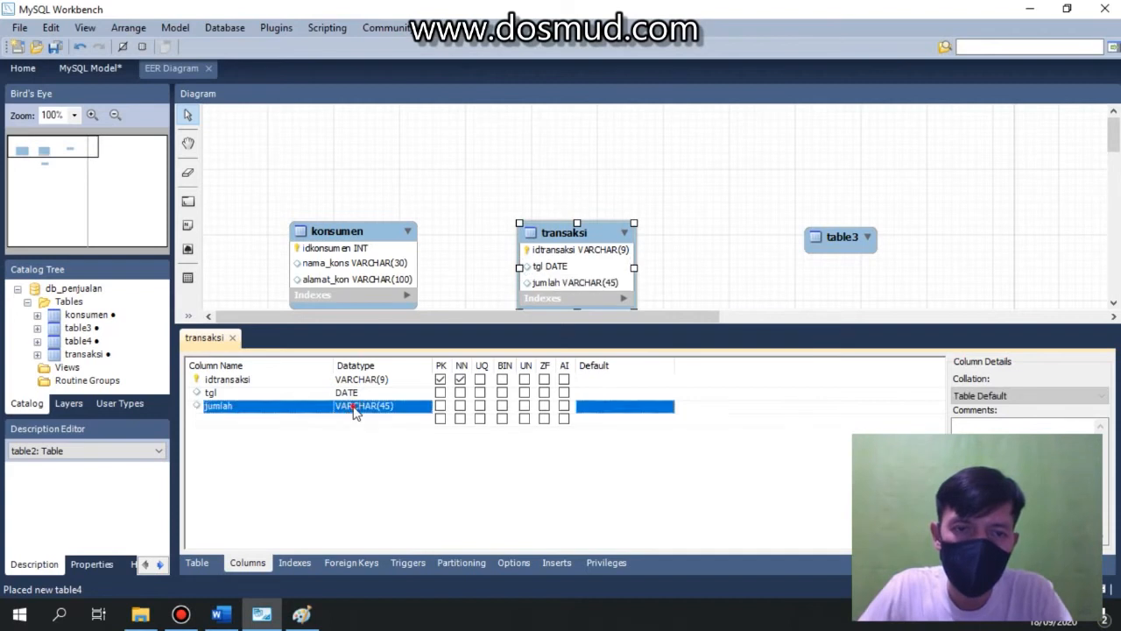
click(359, 408)
click(425, 412)
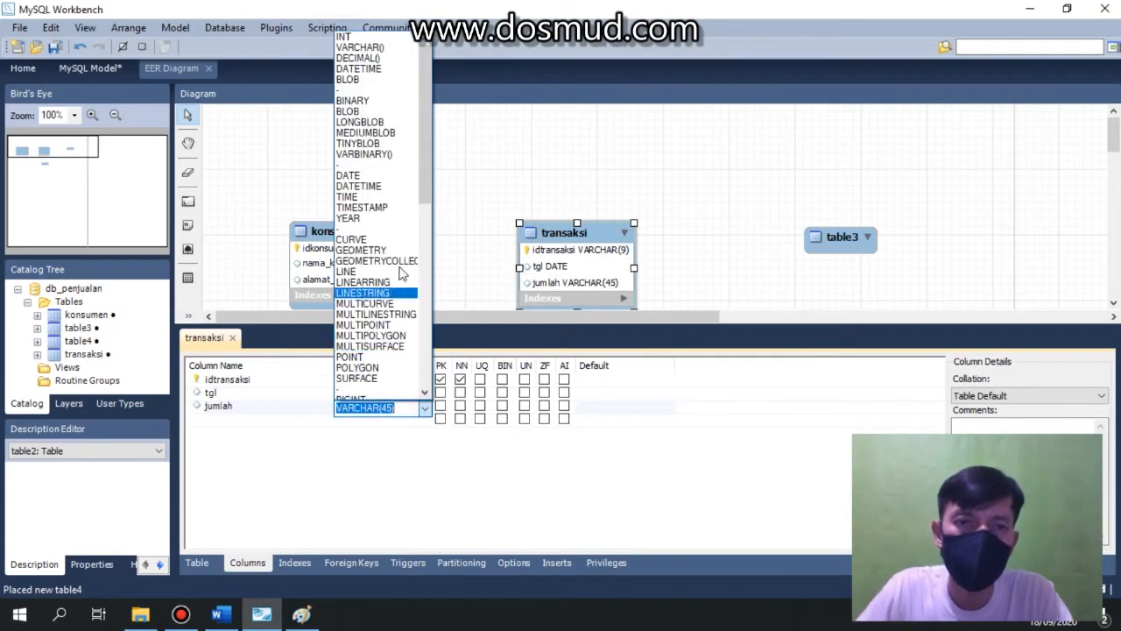
scroll(385, 315, down, 2)
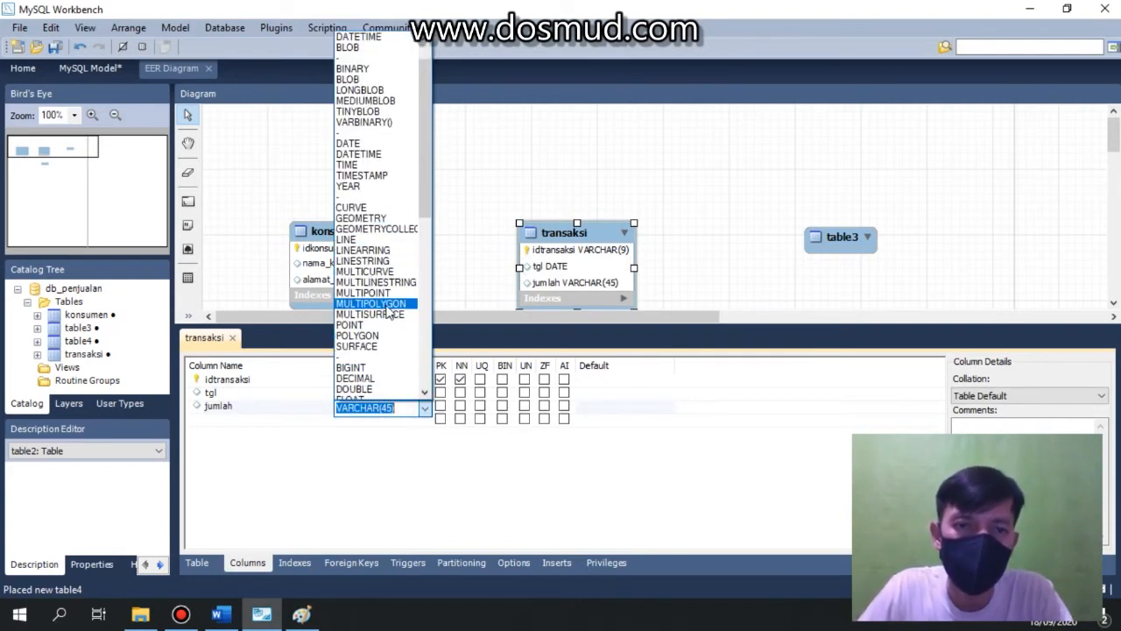
click(385, 368)
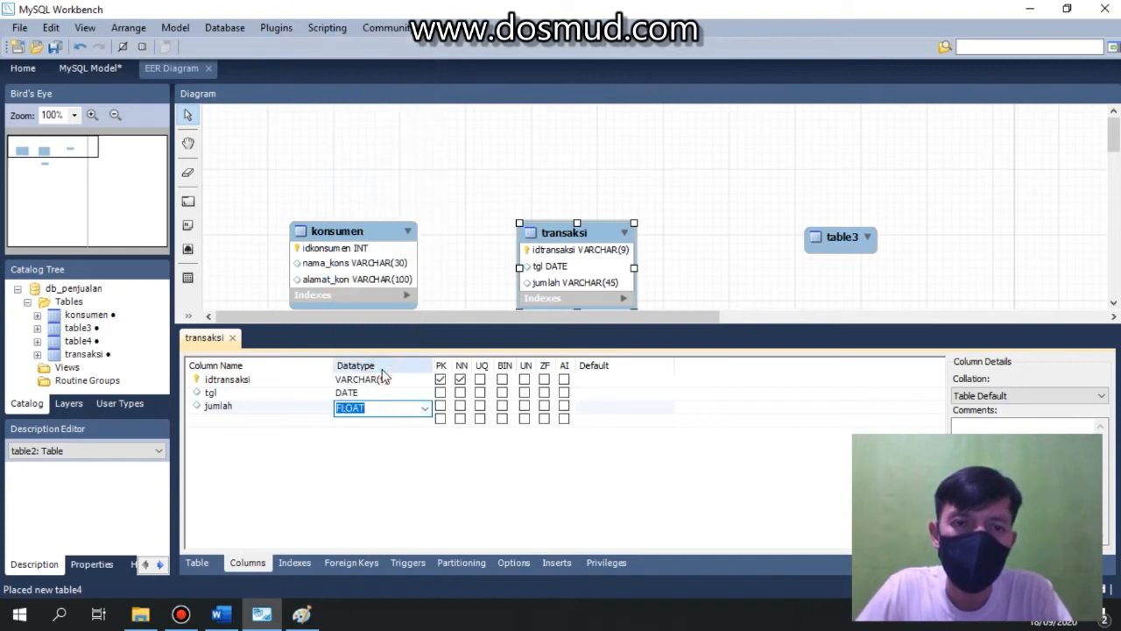
click(232, 338)
click(653, 389)
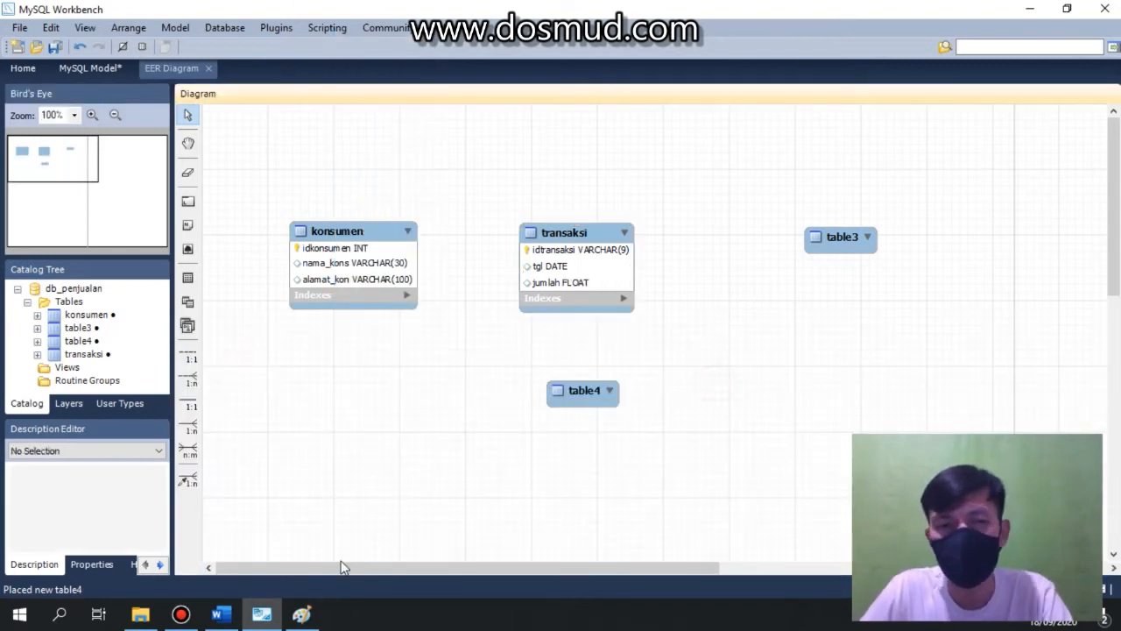
Rename table3 to barang and open its columns.
double_click(841, 244)
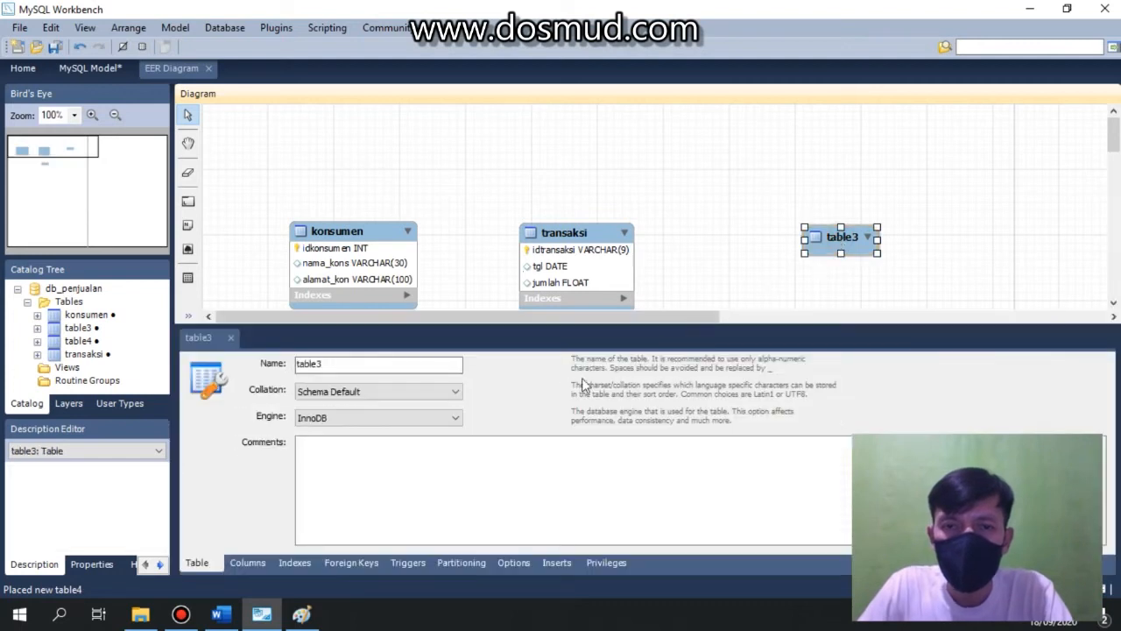
double_click(381, 364)
text(barang)
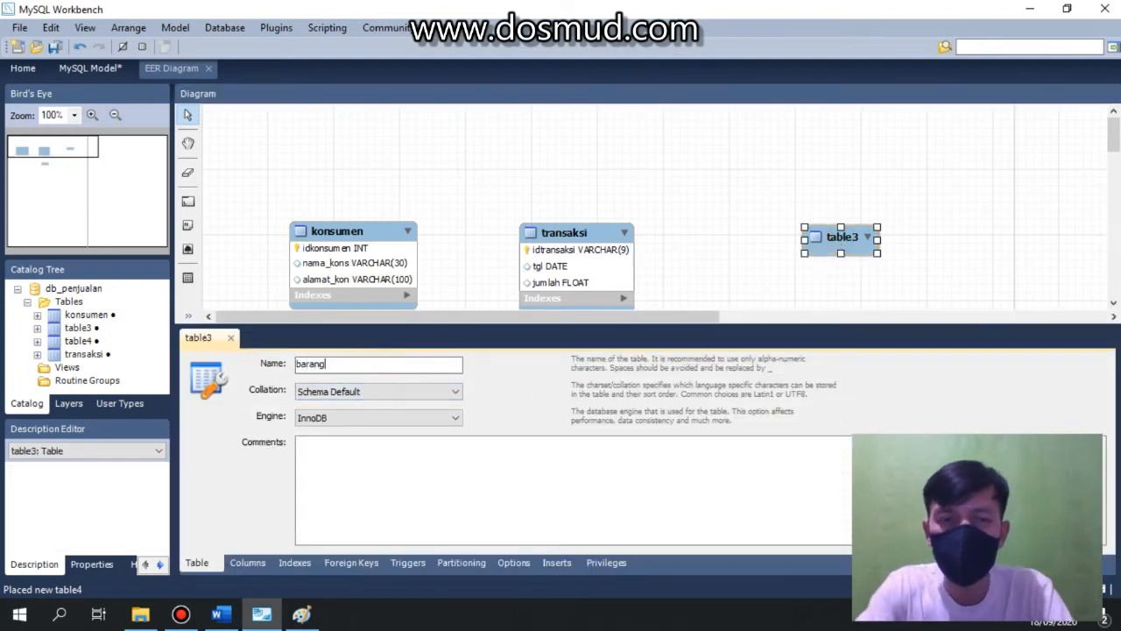
click(248, 563)
double_click(252, 379)
Review the barang notes and the invoice's item columns in the Paint annotation.
click(302, 616)
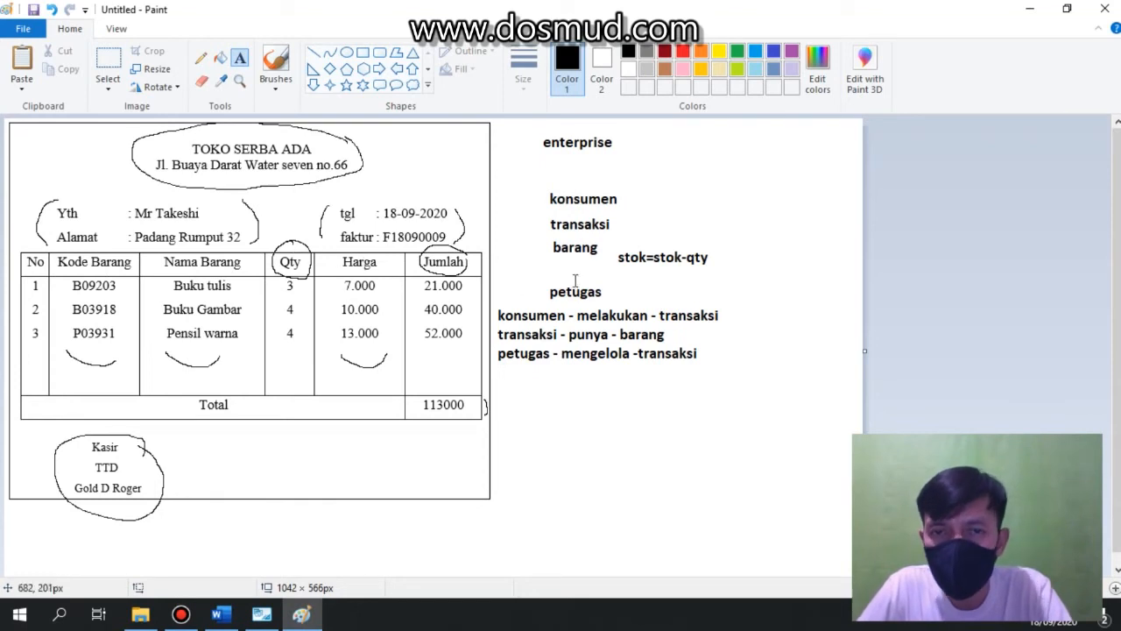
drag(613, 260, 720, 274)
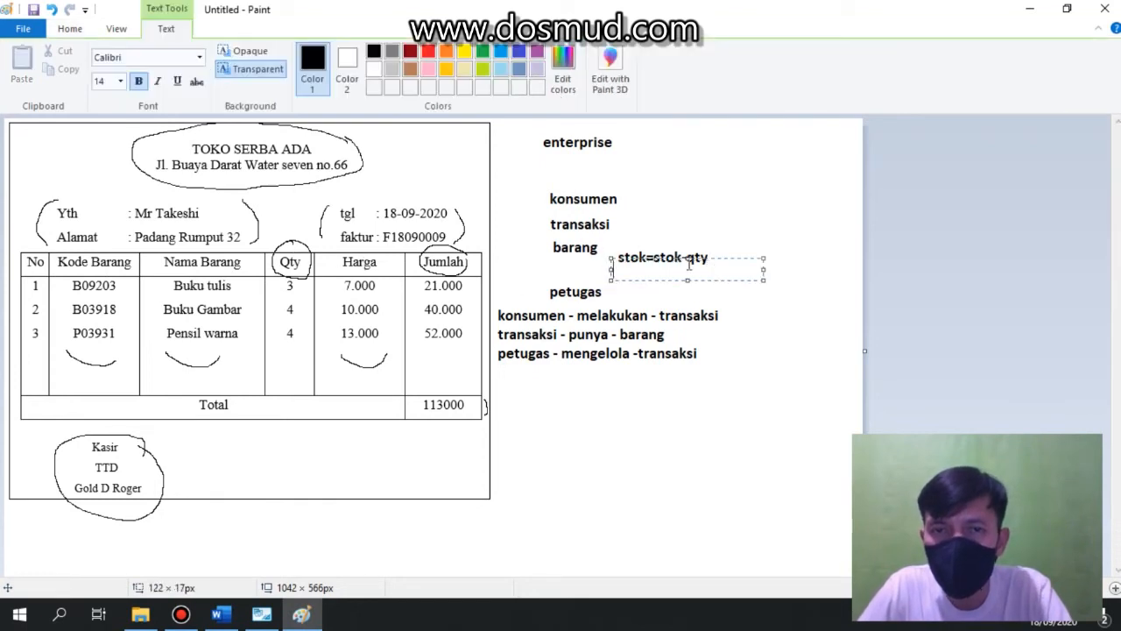
click(648, 248)
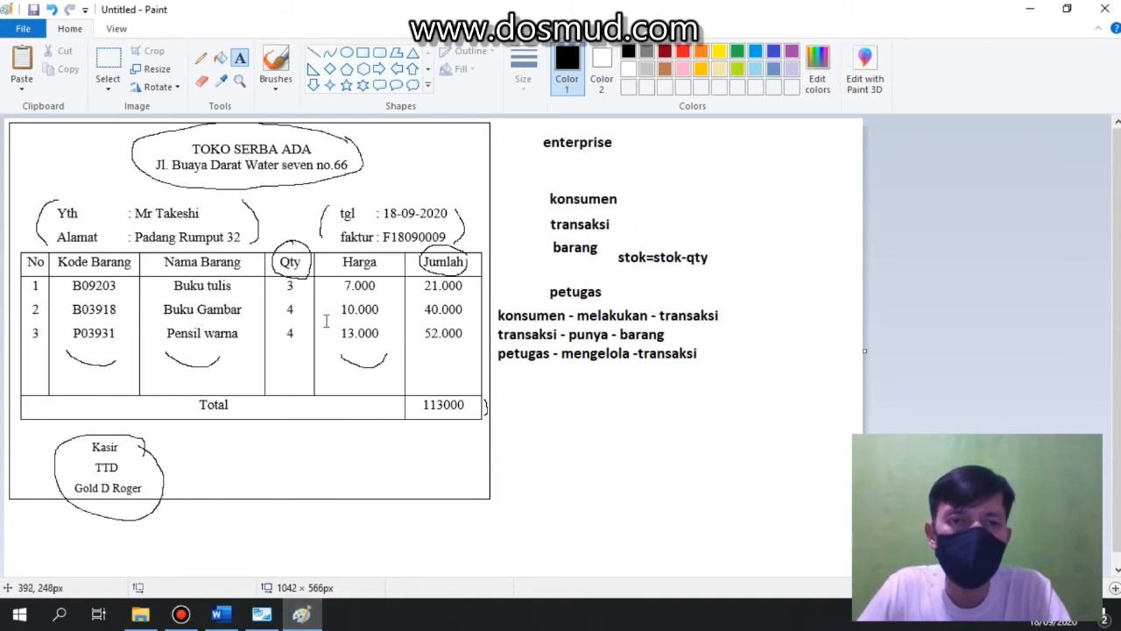
click(264, 616)
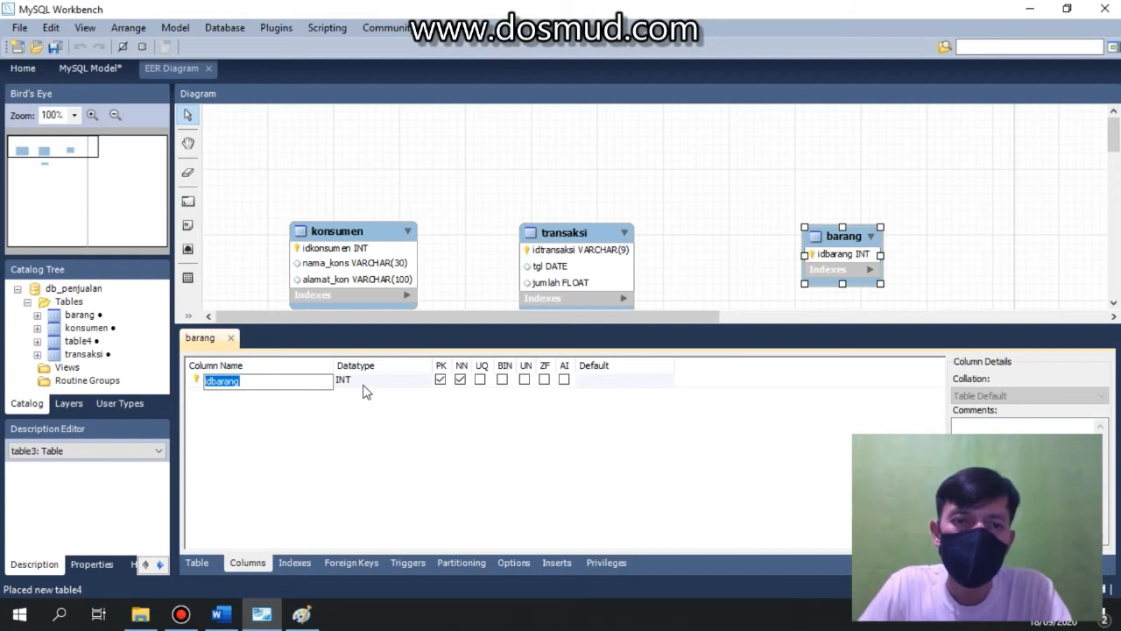
click(302, 614)
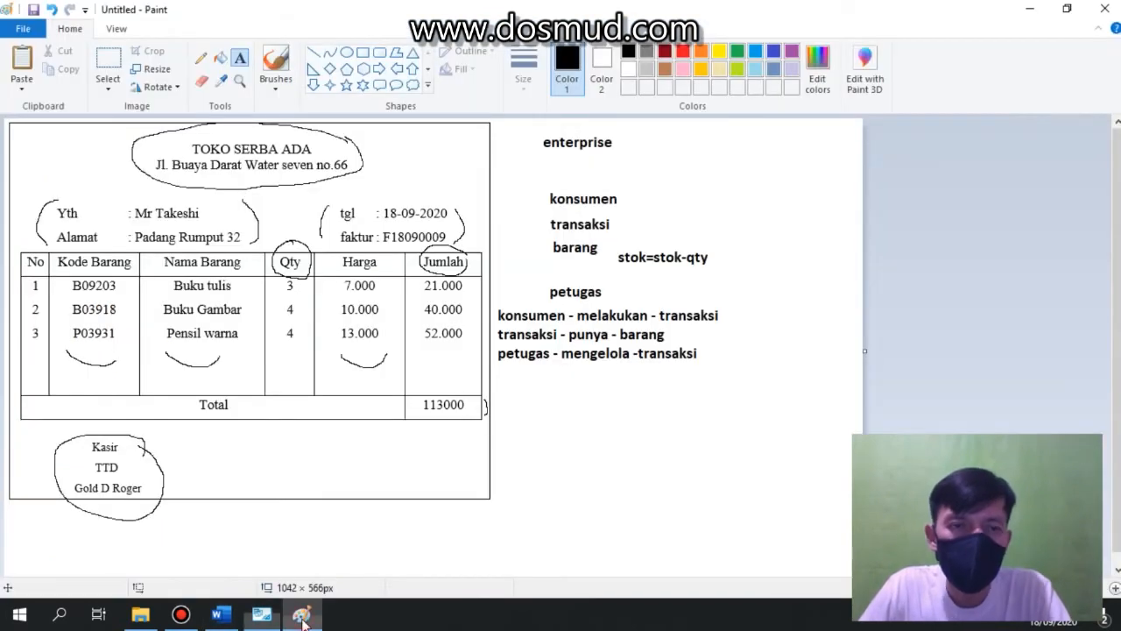
click(80, 273)
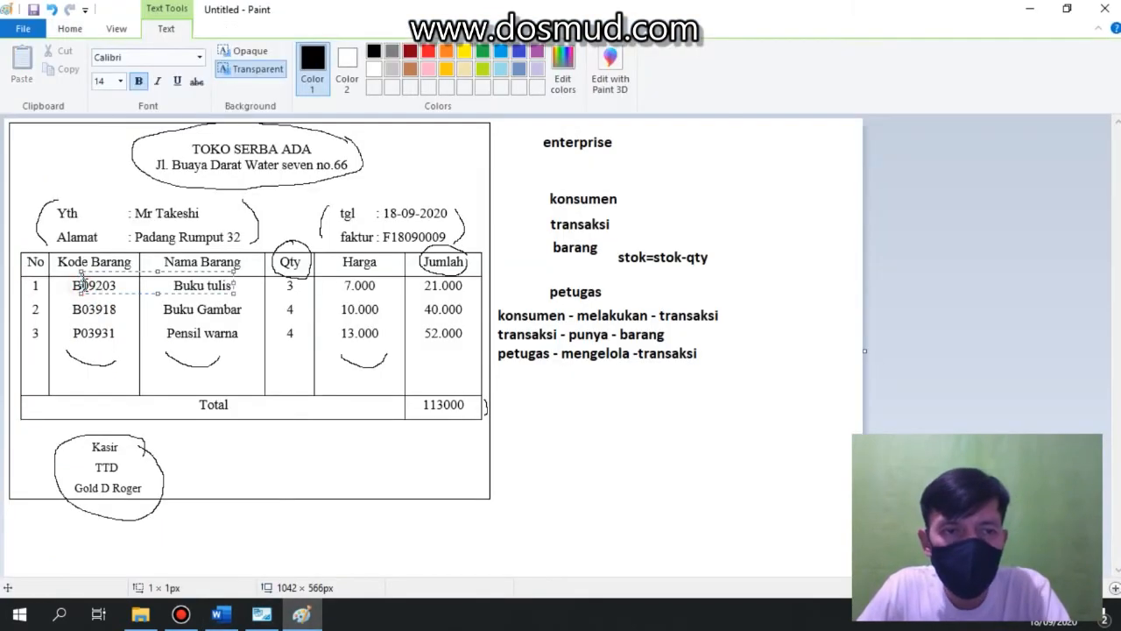
click(112, 312)
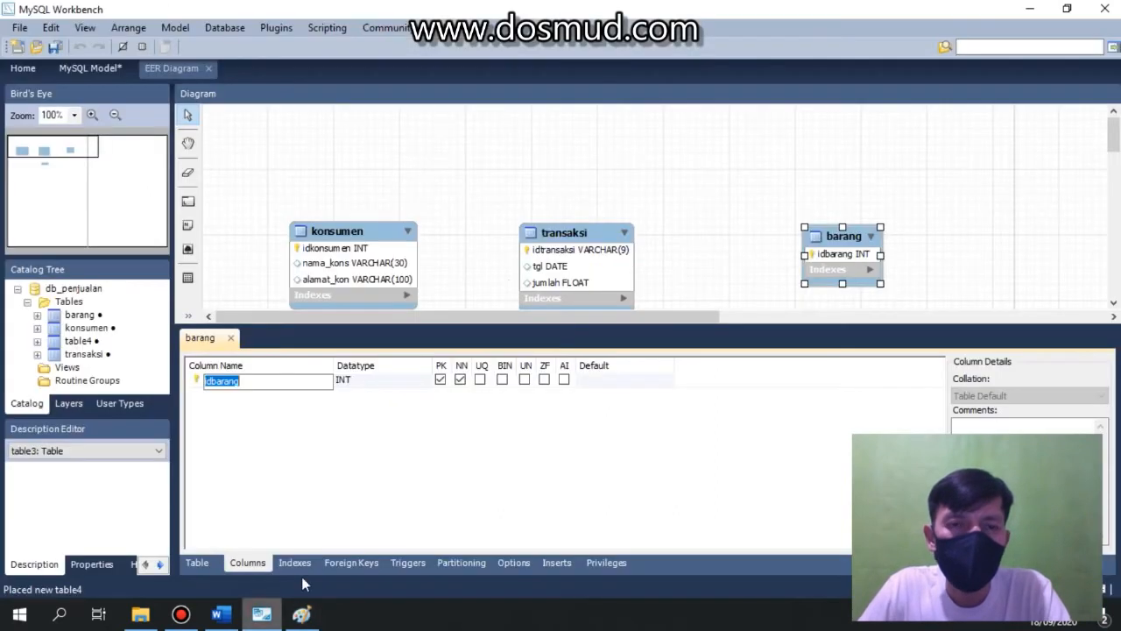
Set the barang table's idbarang column datatype to VARCHAR(6).
click(261, 614)
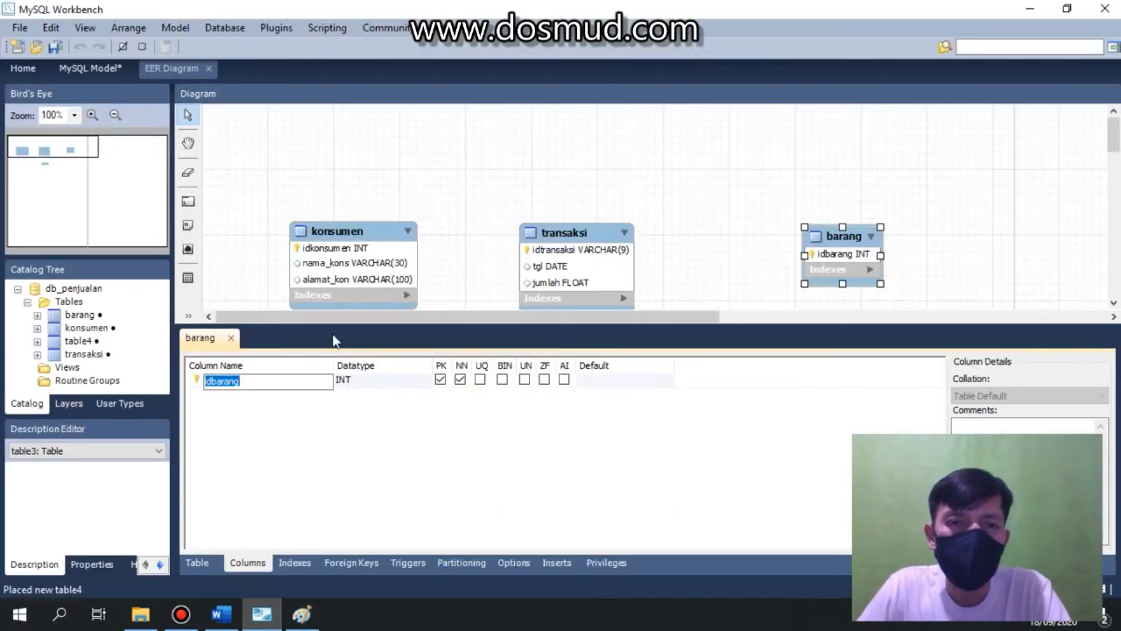
click(368, 382)
click(425, 383)
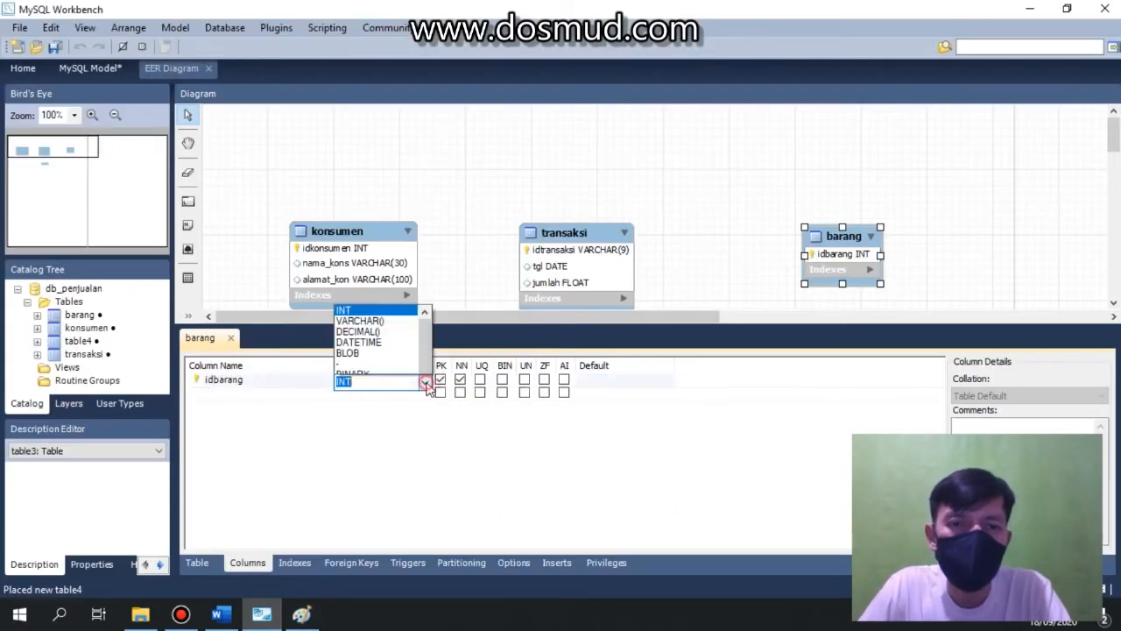
click(384, 26)
text(6)
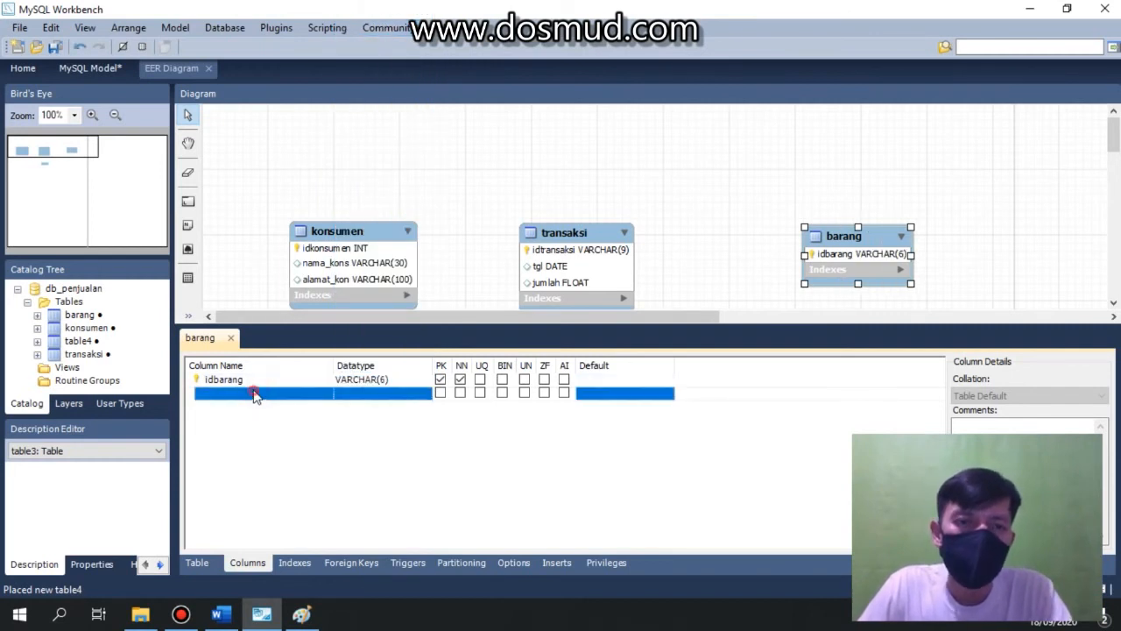
Add a namabar column with datatype VARCHAR(30).
click(253, 392)
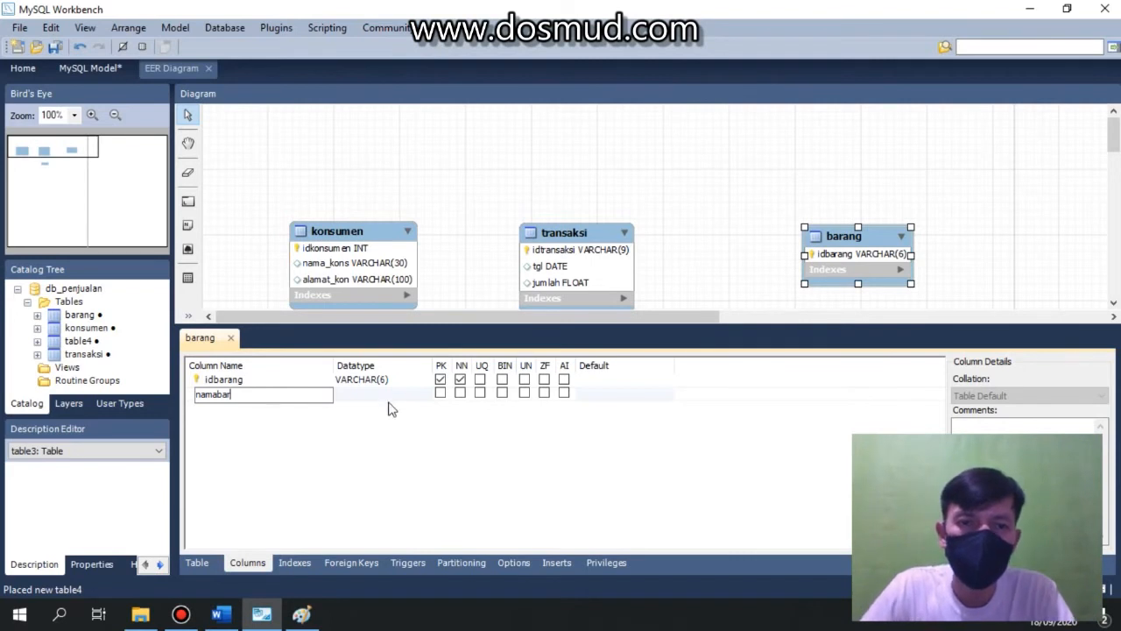
click(388, 394)
click(388, 394)
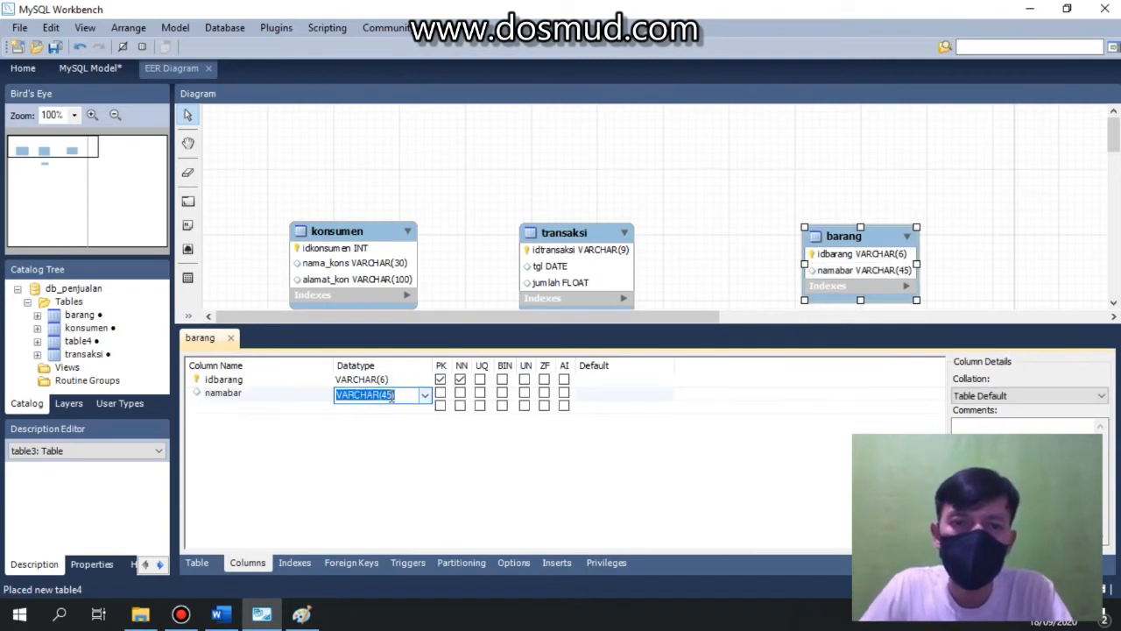
click(393, 396)
key(BackSpace)
text(30)
Add a harga column with datatype INT.
click(253, 408)
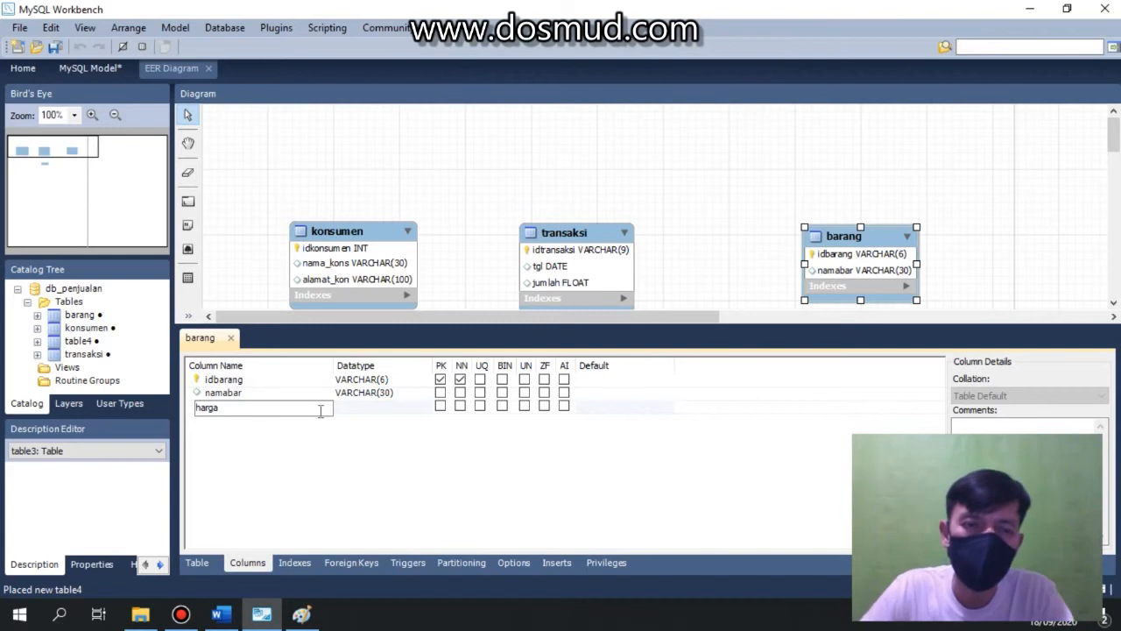
click(380, 408)
click(425, 409)
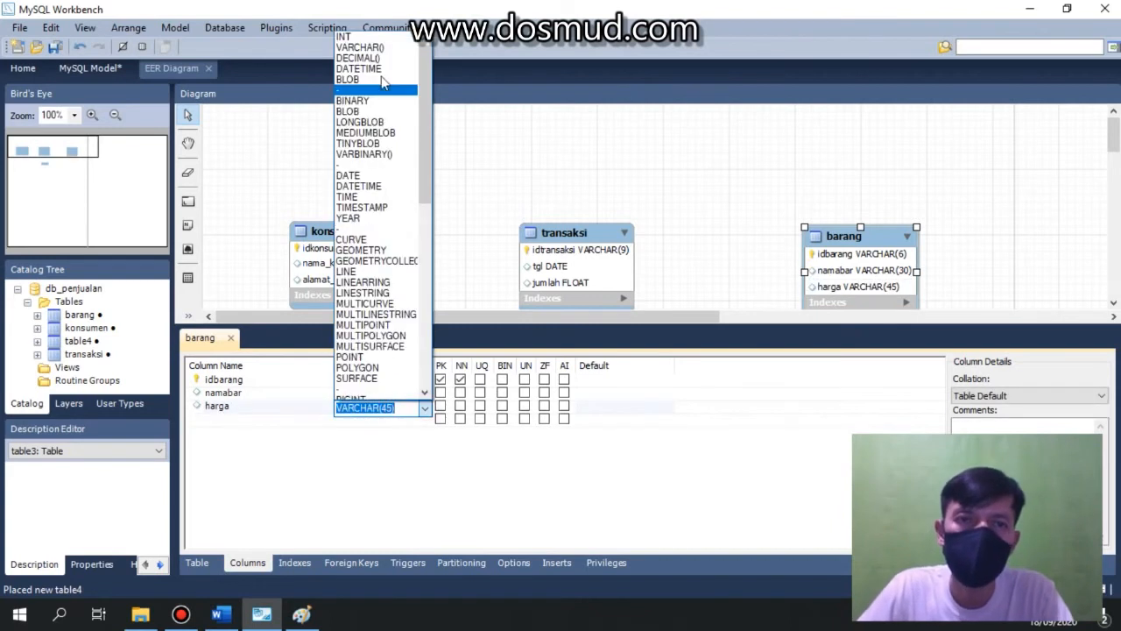
click(363, 36)
Add a stok column with datatype INT and close the barang table editor.
click(242, 423)
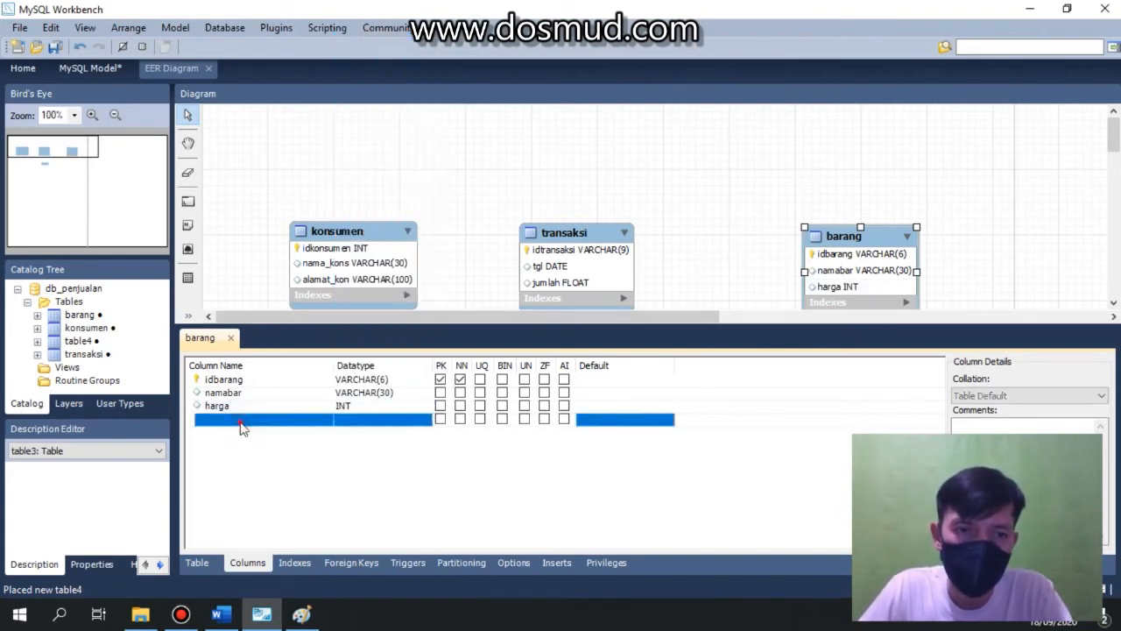
click(242, 422)
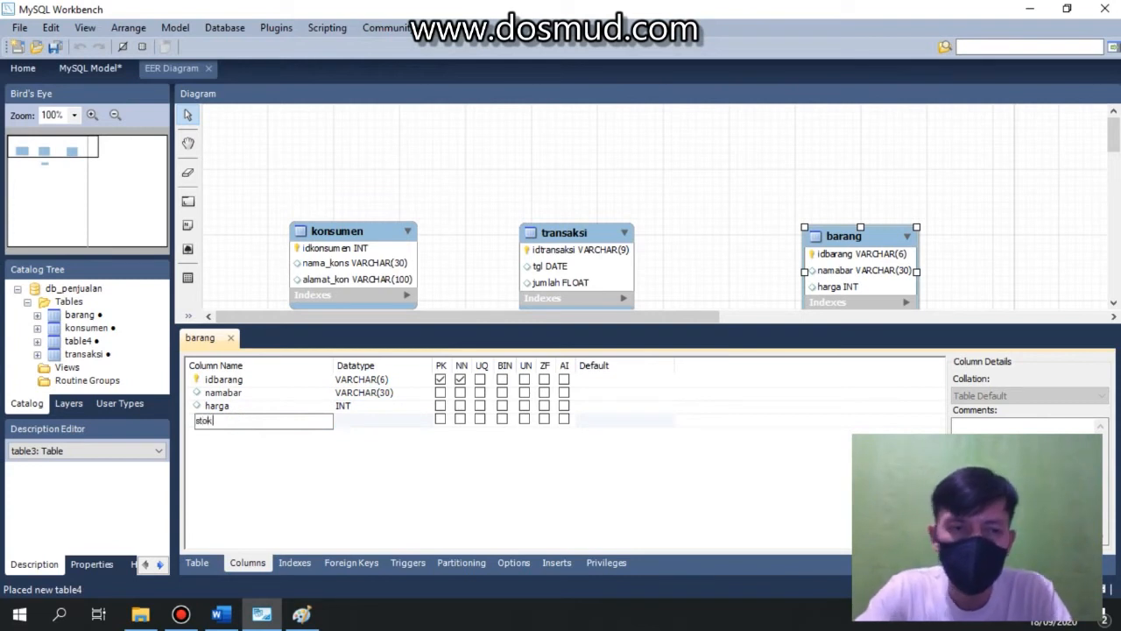
click(342, 421)
click(425, 422)
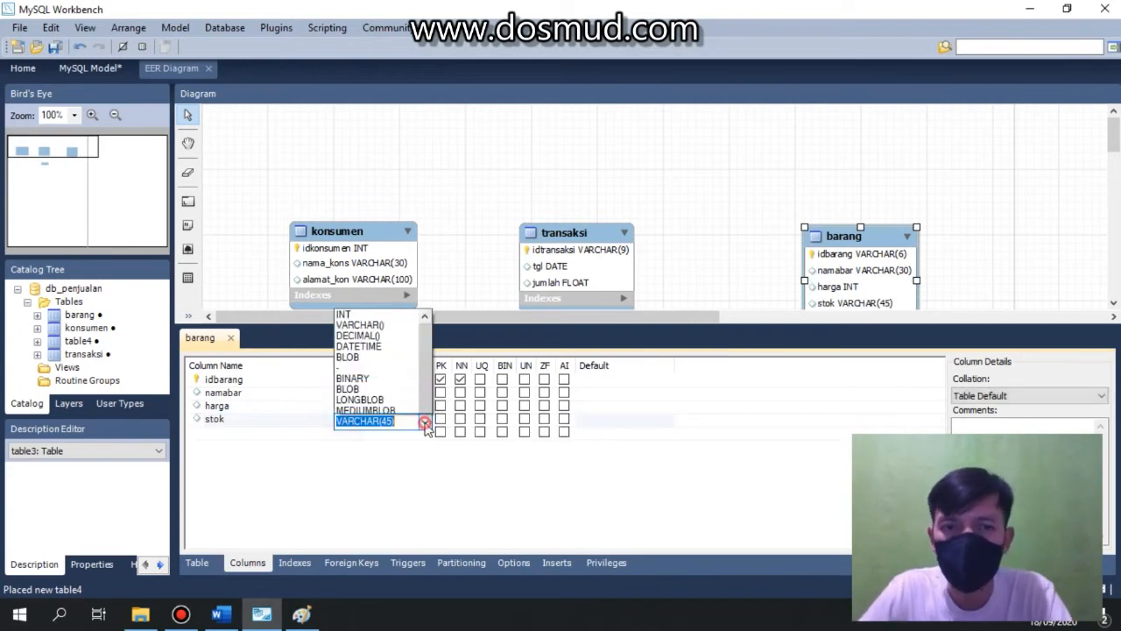
click(364, 42)
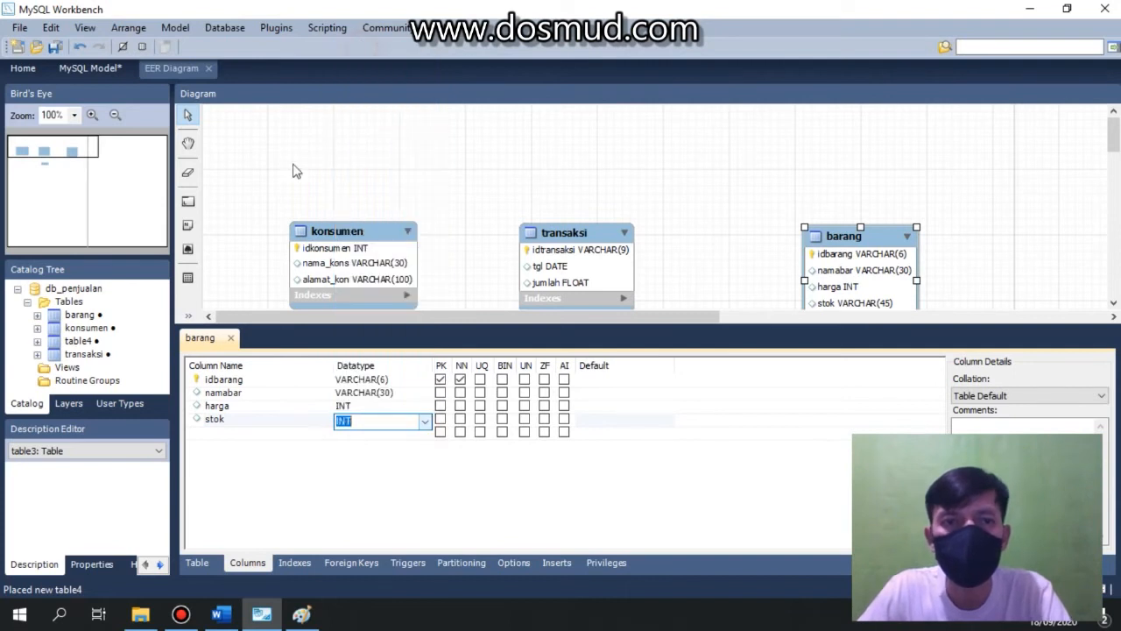
click(231, 339)
click(663, 426)
Move table4 slightly lower and rename it petugas.
drag(588, 399, 576, 422)
double_click(575, 423)
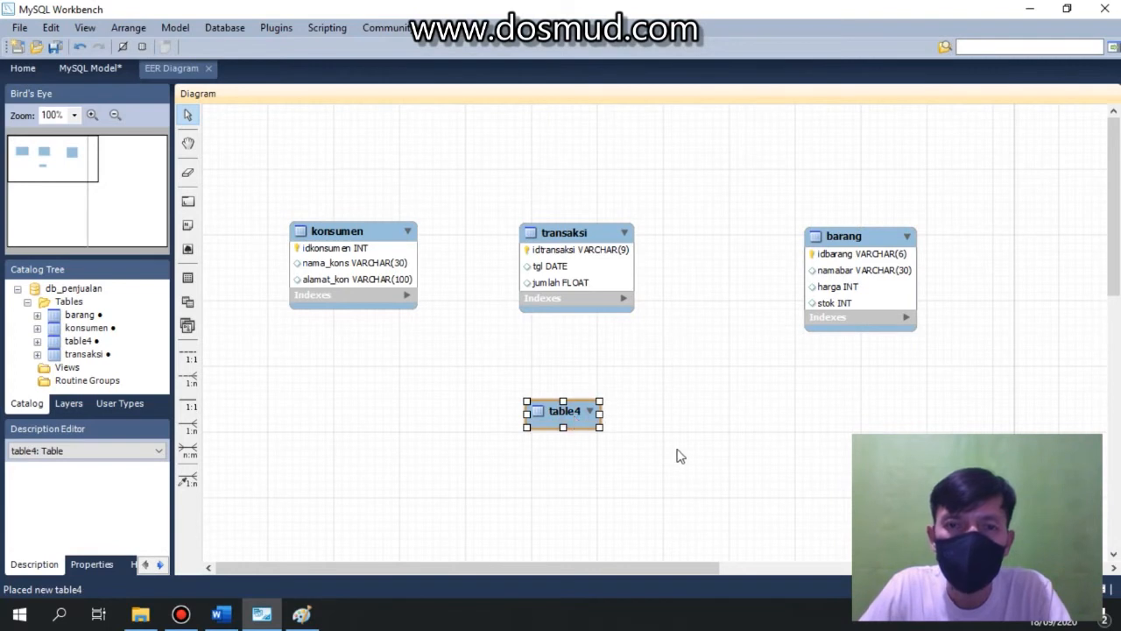
double_click(388, 362)
text(petuga)
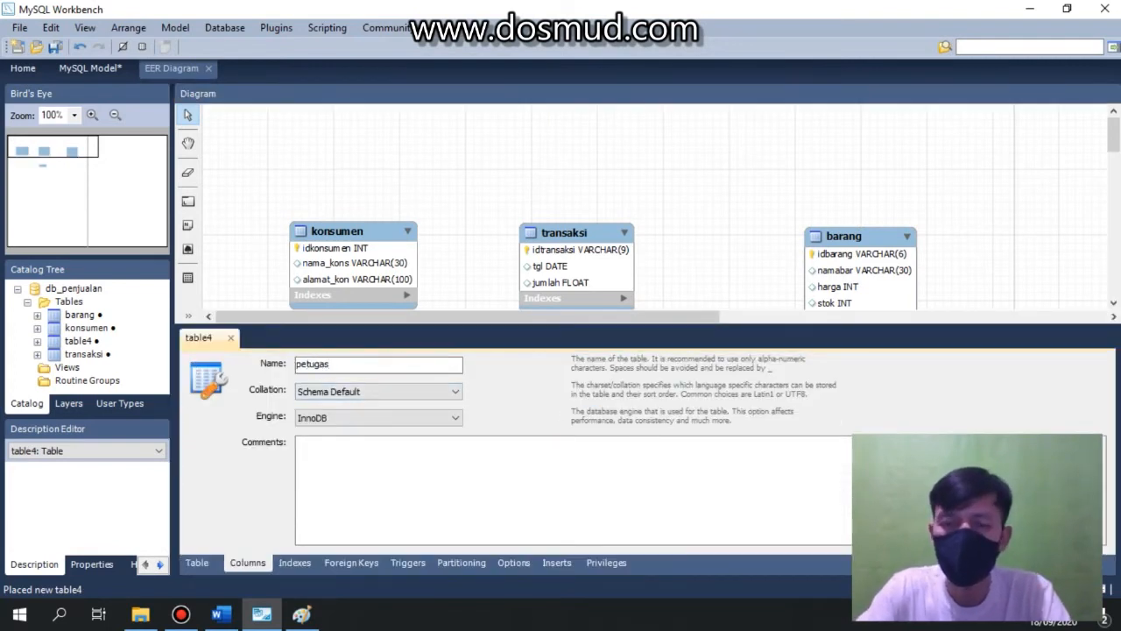
text(s)
key(Return)
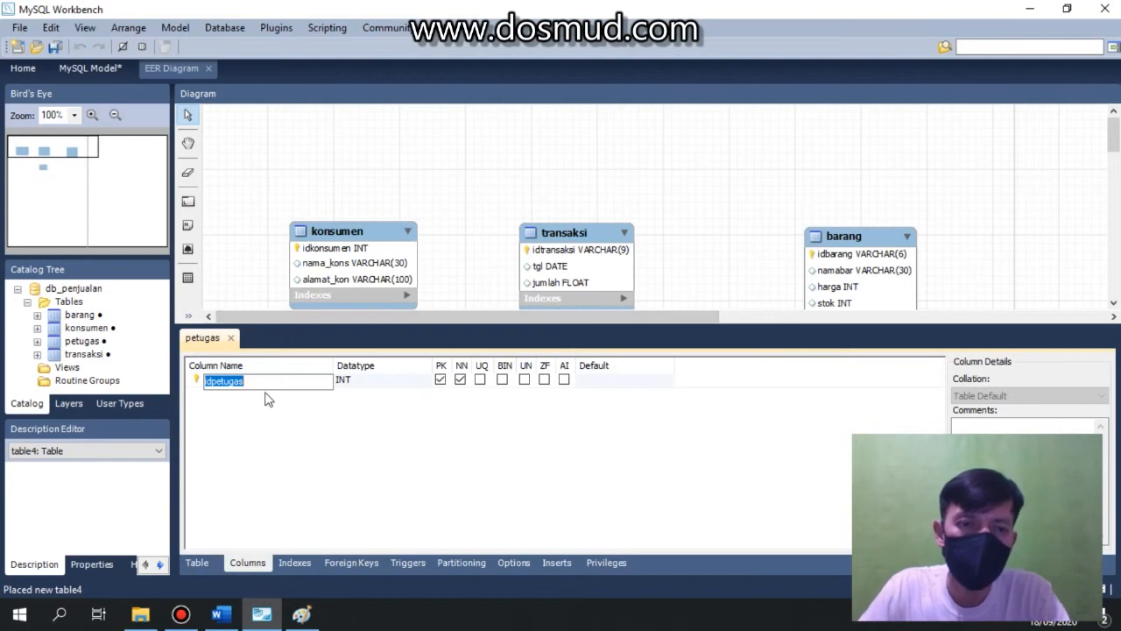
Set the idpetugas column's datatype to INT in the petugas table.
click(361, 388)
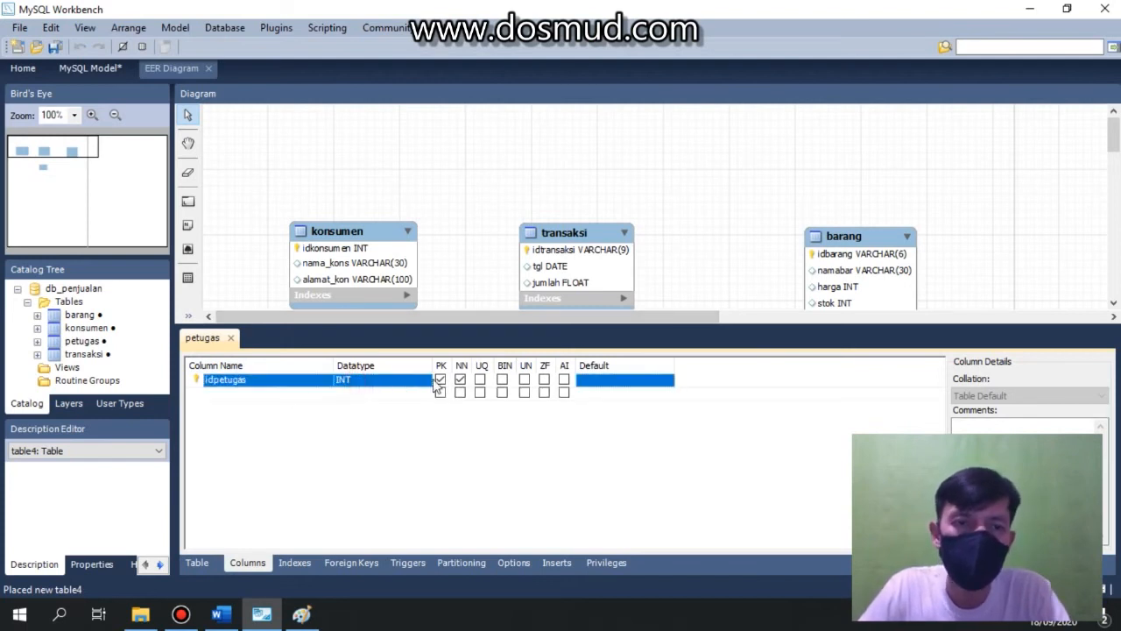
click(426, 383)
click(426, 383)
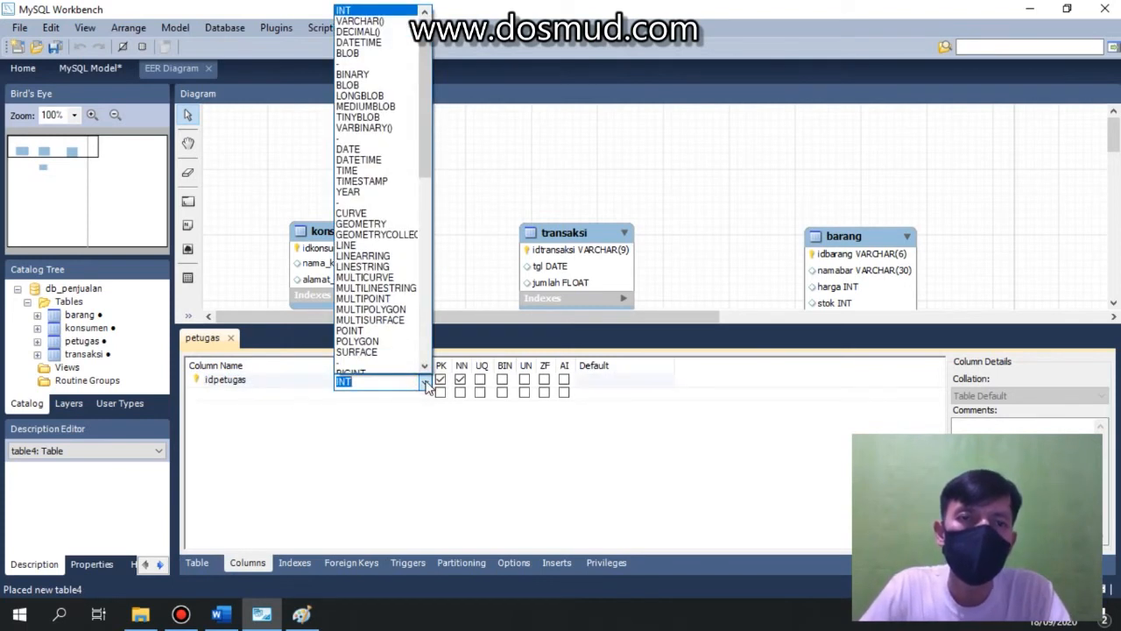
click(385, 401)
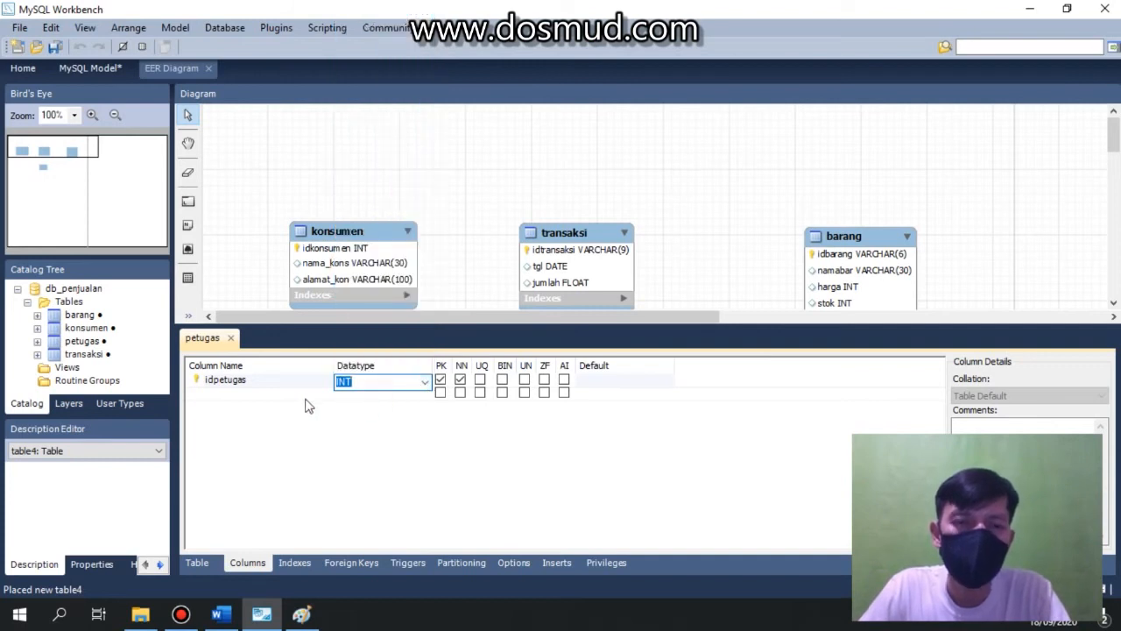
Add a namapet column with datatype VARCHAR(30).
click(239, 393)
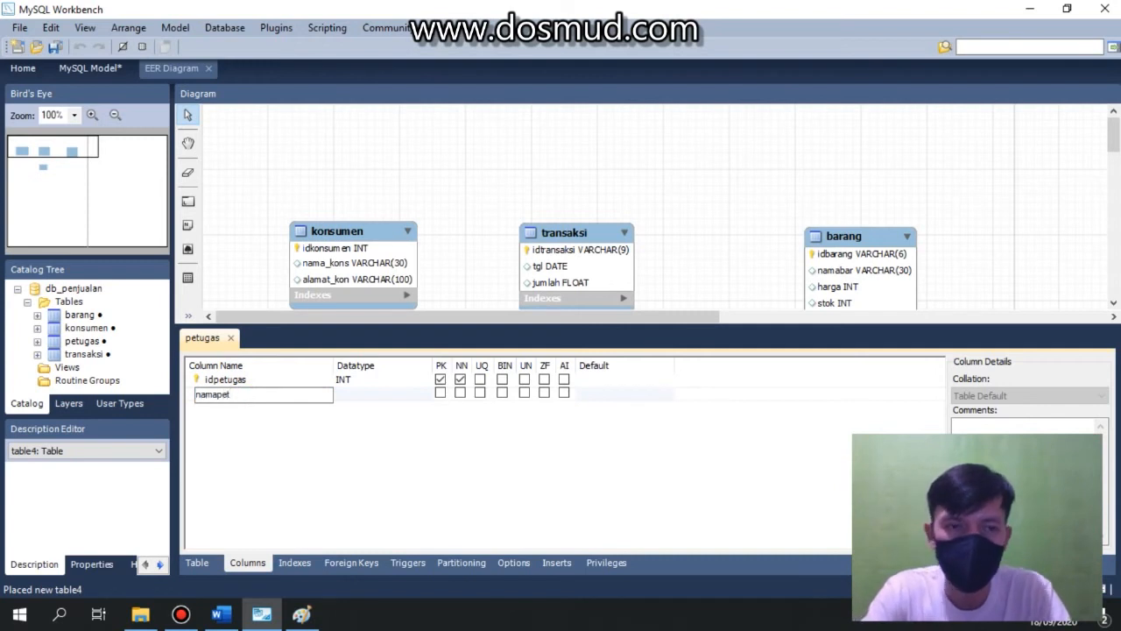
click(359, 394)
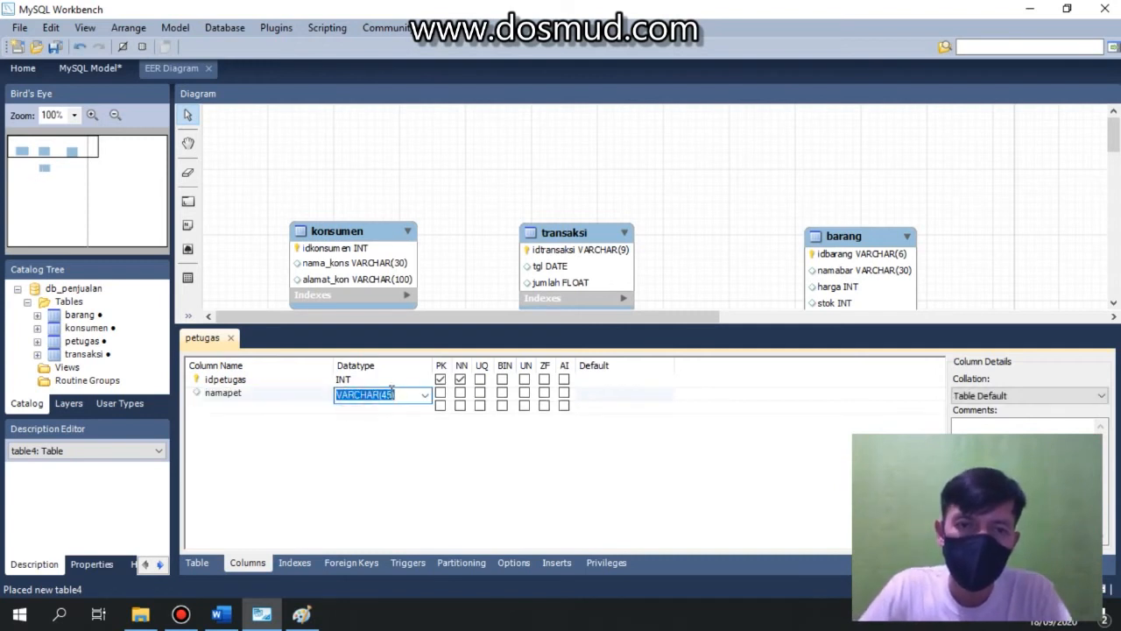
double_click(387, 394)
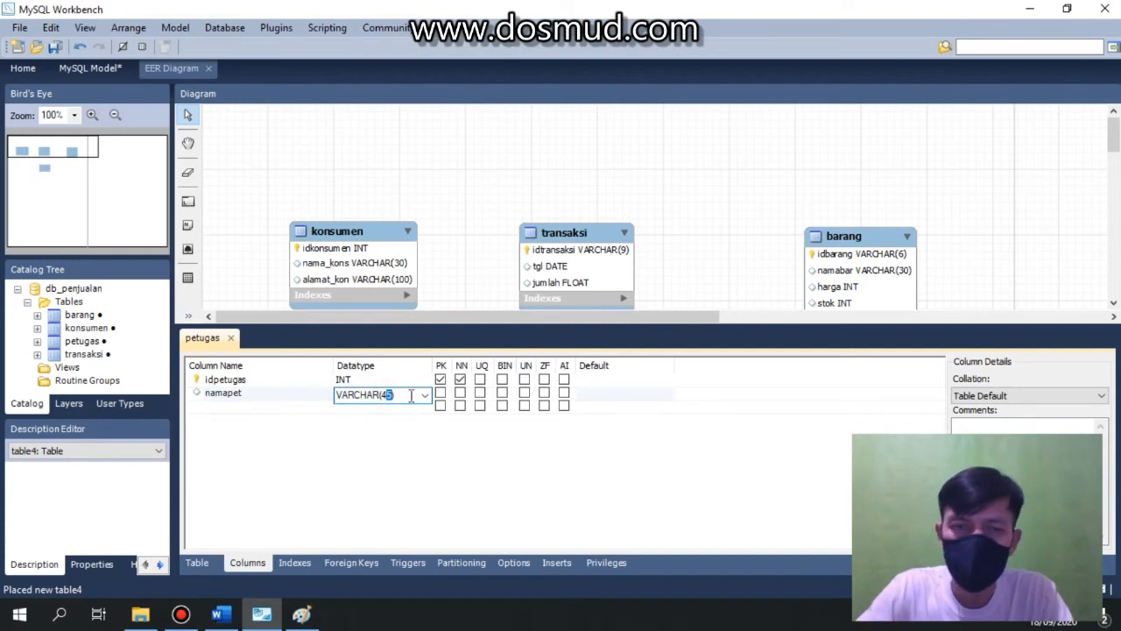
text(3)
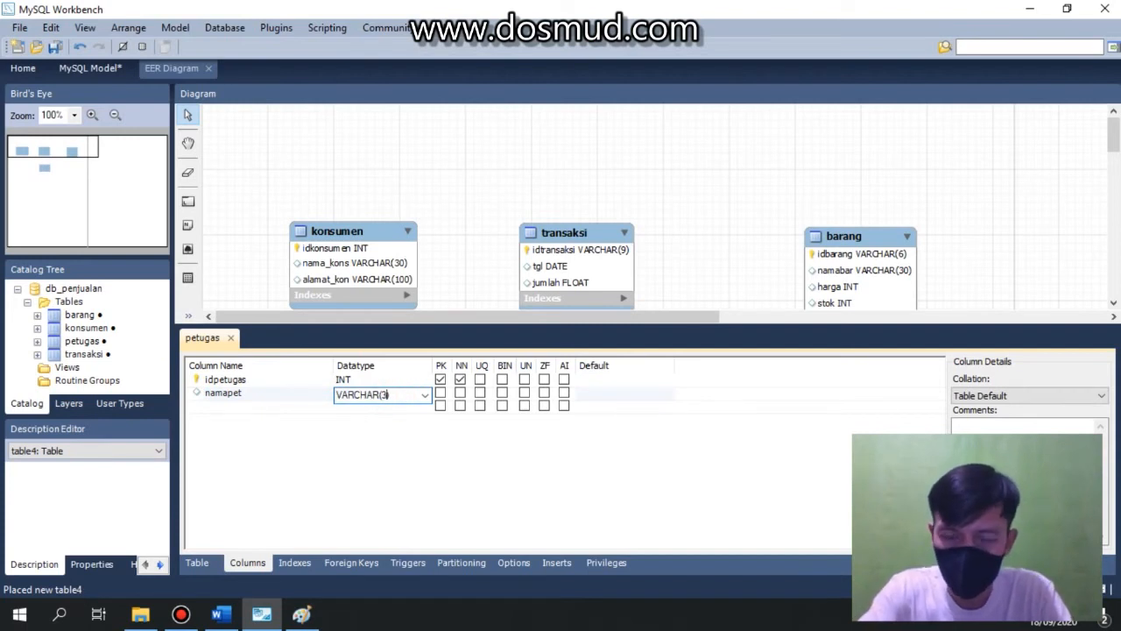
text(0)
Add a jabatan column with datatype VARCHAR(15).
click(224, 408)
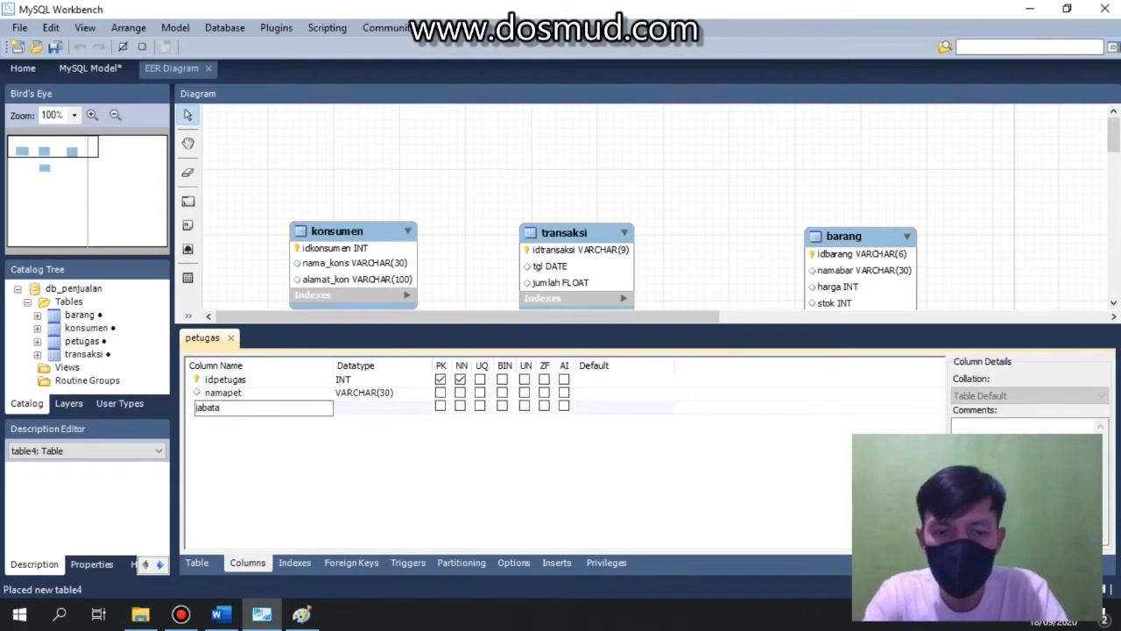
double_click(340, 410)
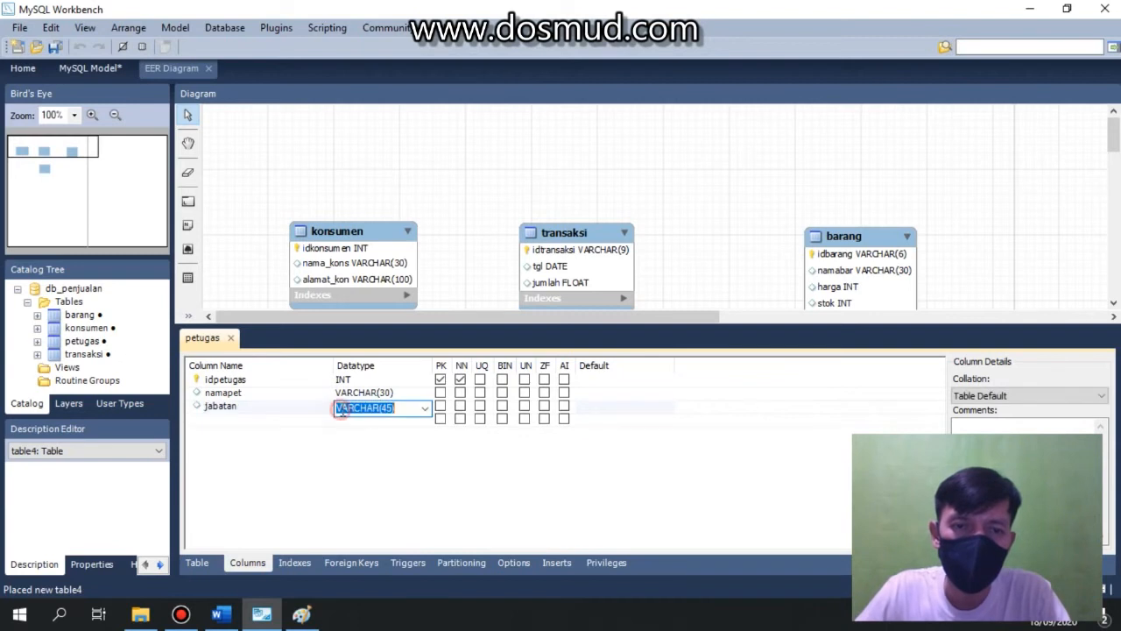
click(393, 408)
key(BackSpace)
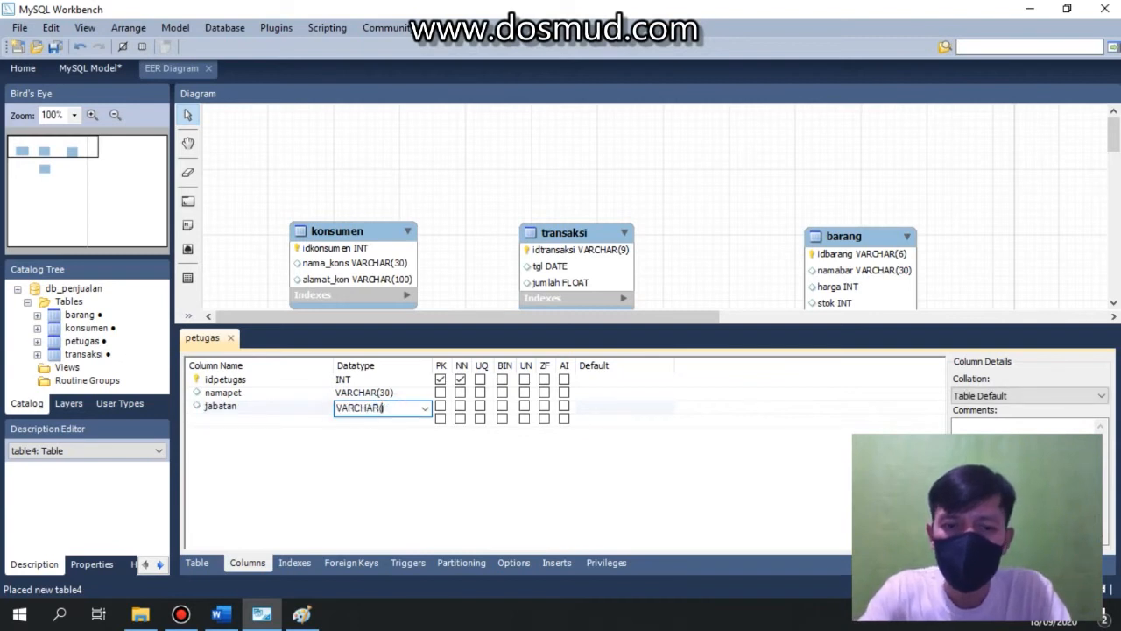
Add a username column with datatype VARCHAR(15).
click(244, 422)
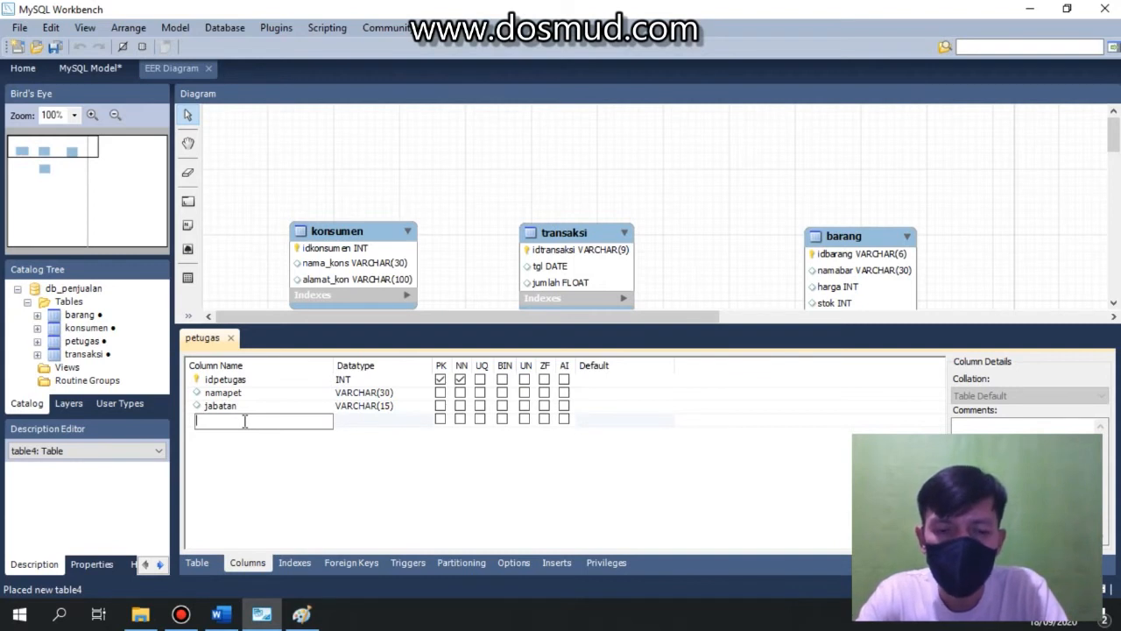
text(username)
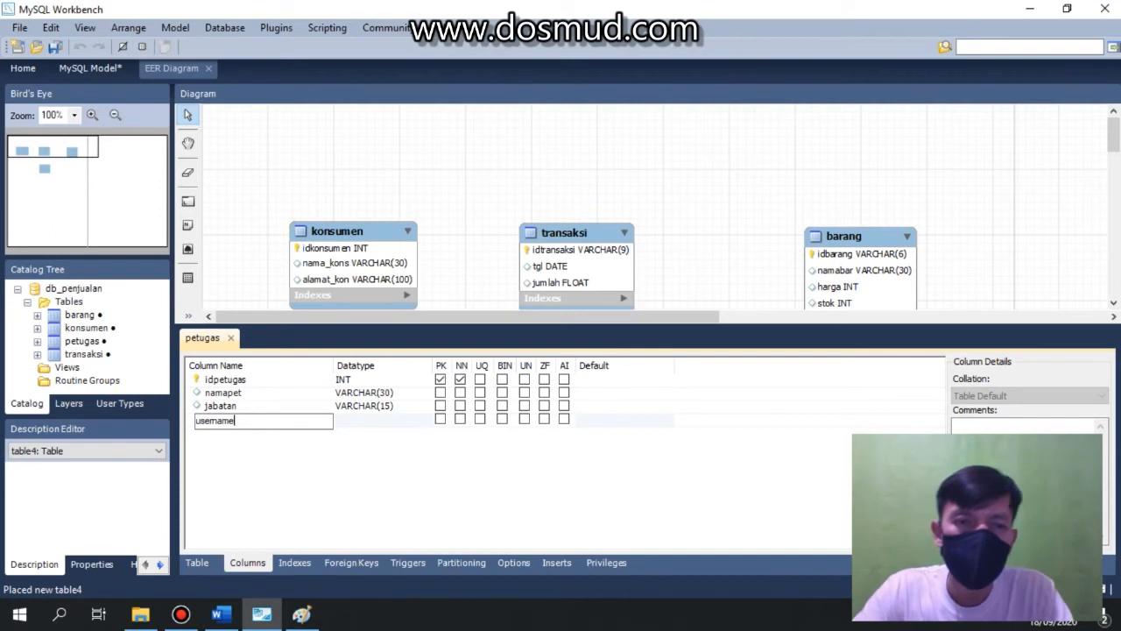
click(352, 423)
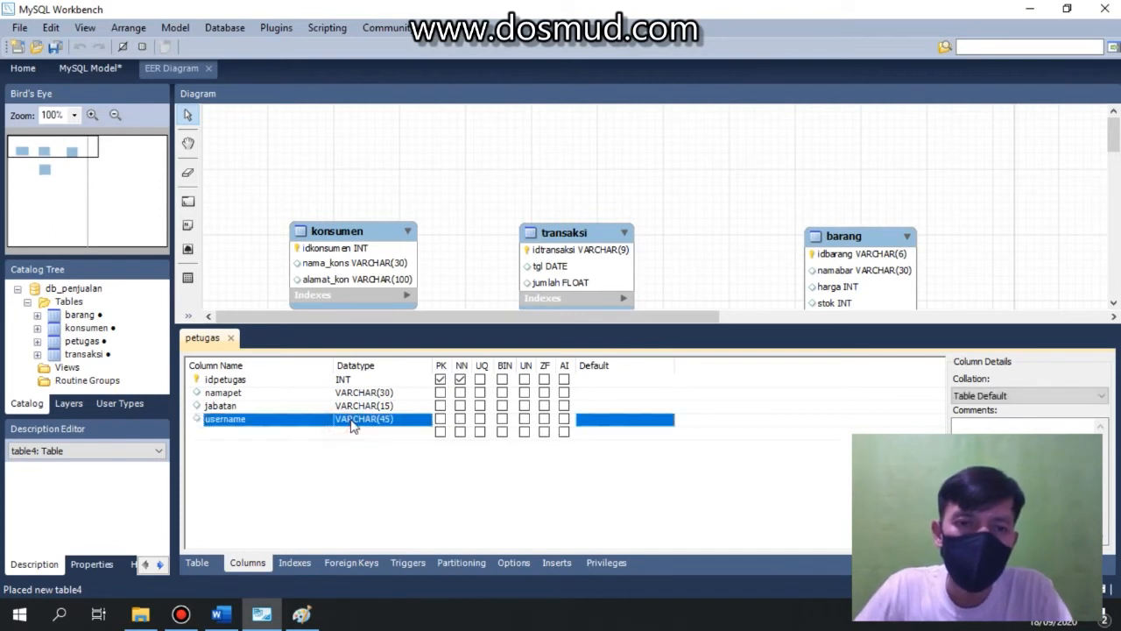
double_click(371, 423)
click(400, 421)
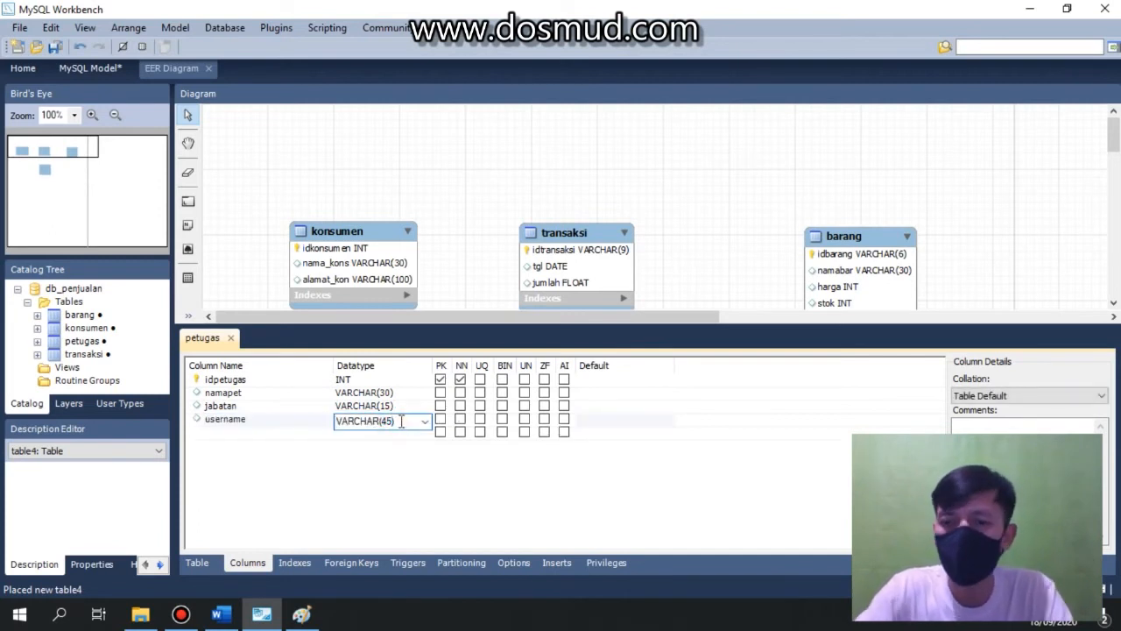
Add a password column with datatype VARCHAR(15) and close the petugas table editor.
click(256, 432)
text(password)
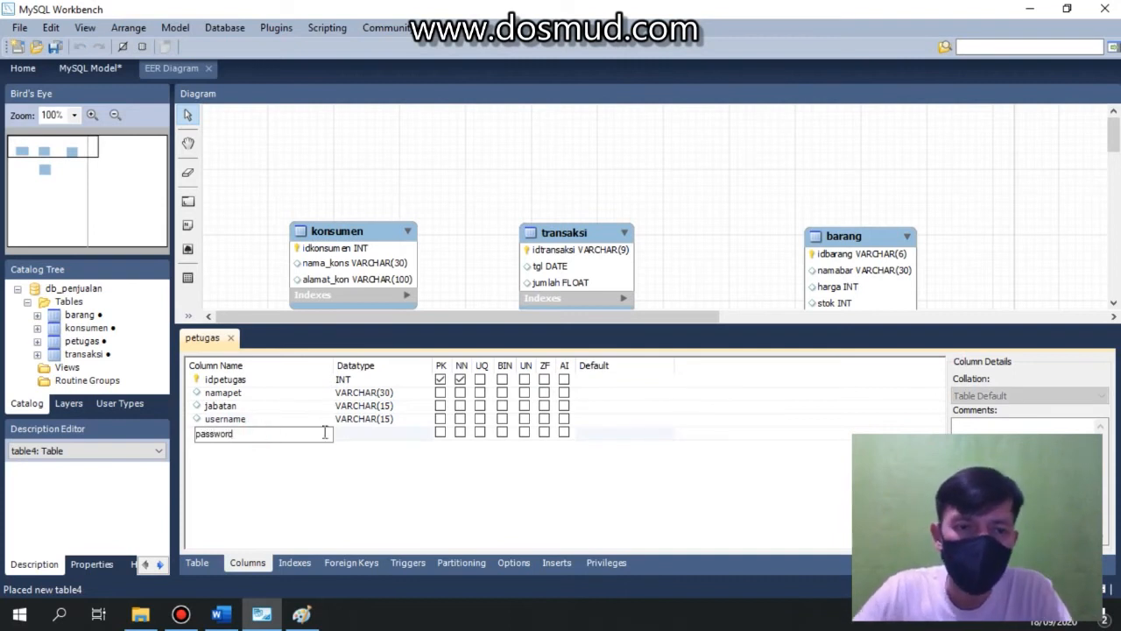
double_click(353, 434)
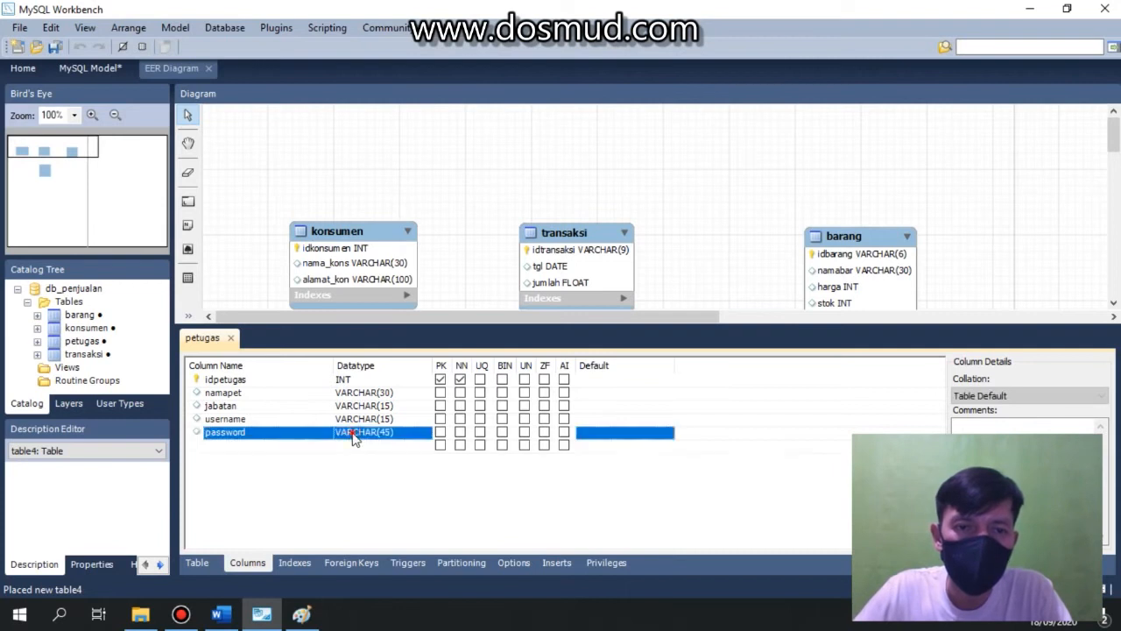
click(388, 433)
key(BackSpace)
text(1)
click(415, 500)
click(233, 342)
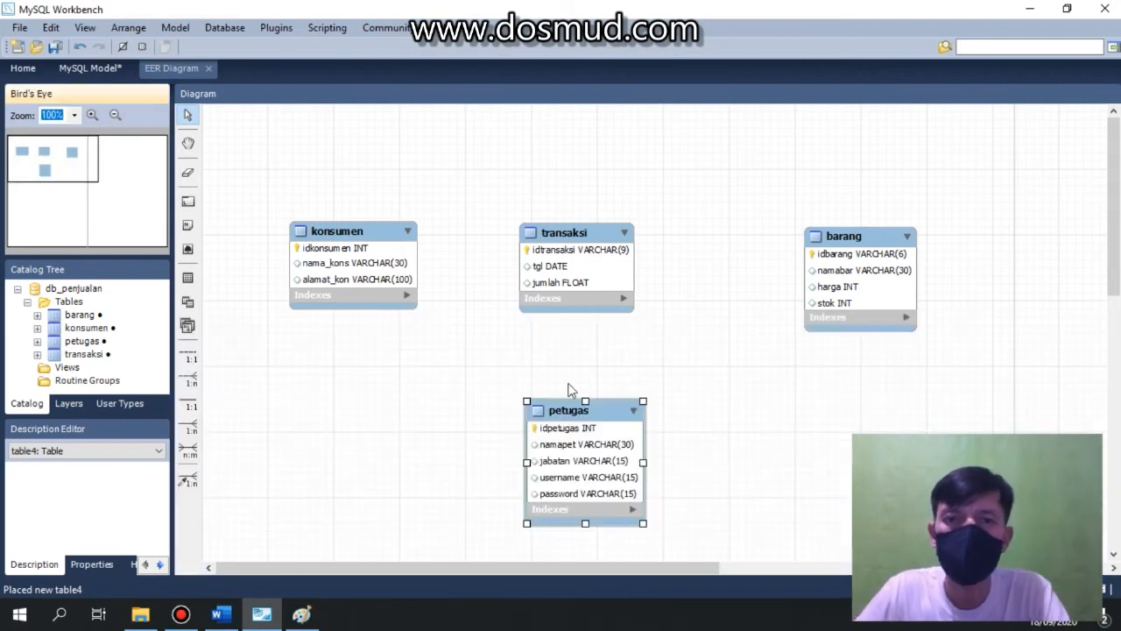
Move the petugas table slightly lower in the diagram.
click(620, 368)
click(602, 412)
click(493, 353)
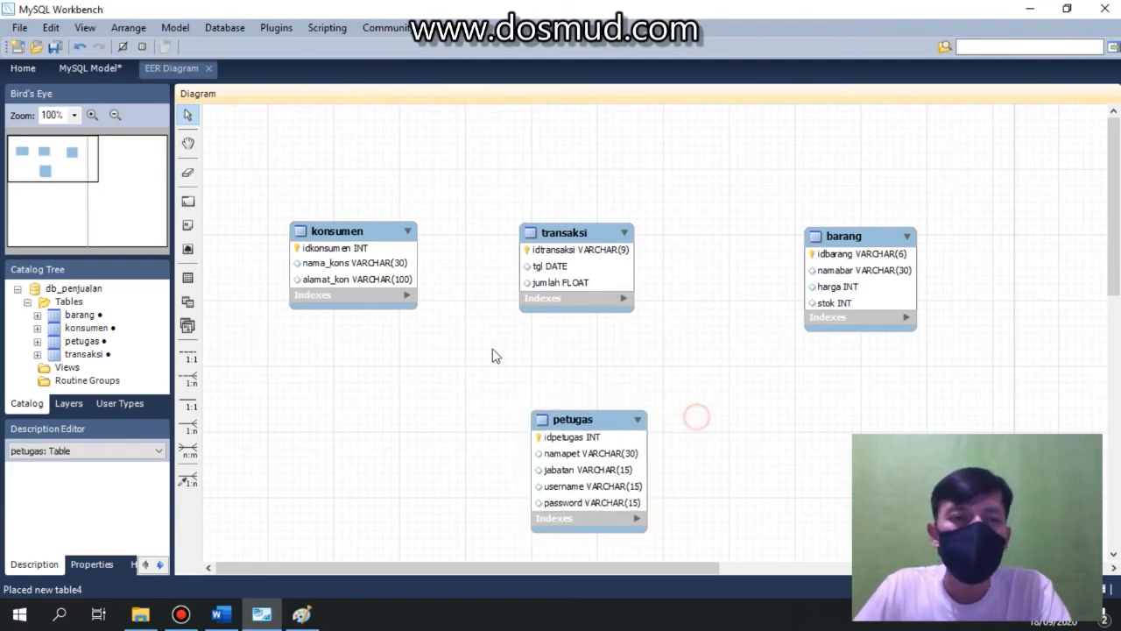
Switch to Paint and write 1:m beside the konsumen - melakukan - transaksi relationship.
click(300, 616)
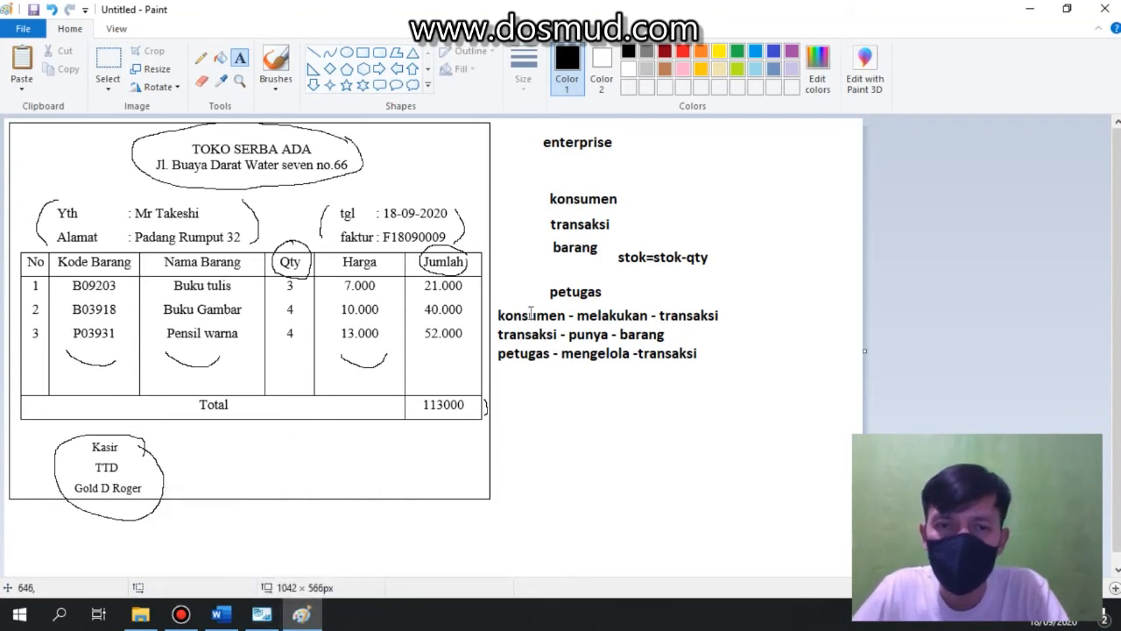
click(507, 306)
click(740, 320)
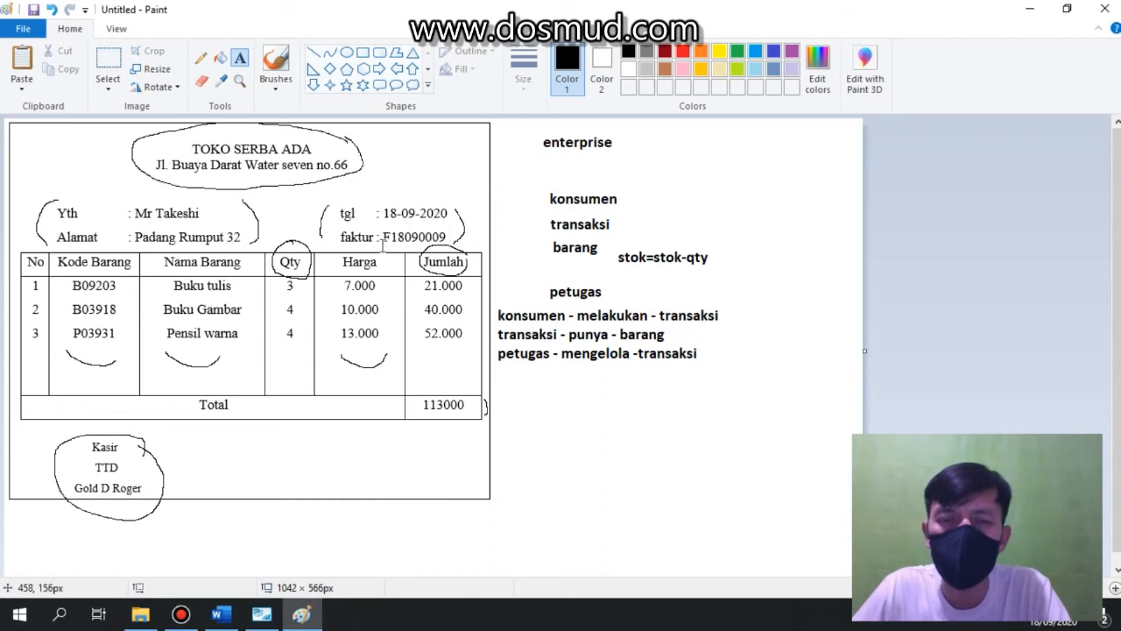
click(242, 61)
click(738, 305)
text(1:n)
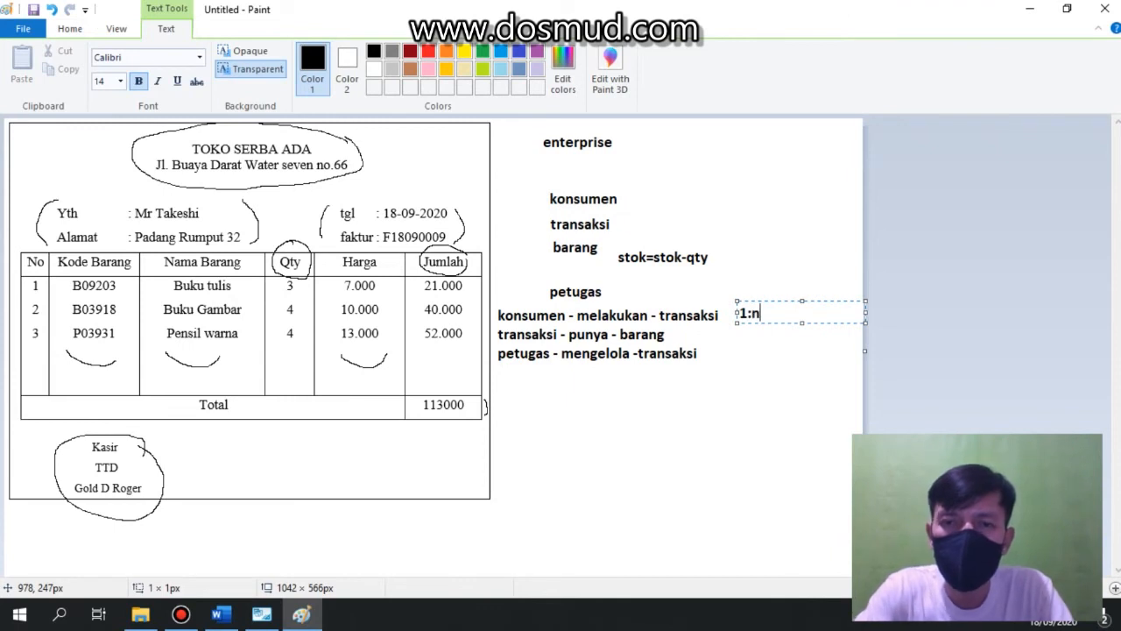
key(BackSpace)
text(m)
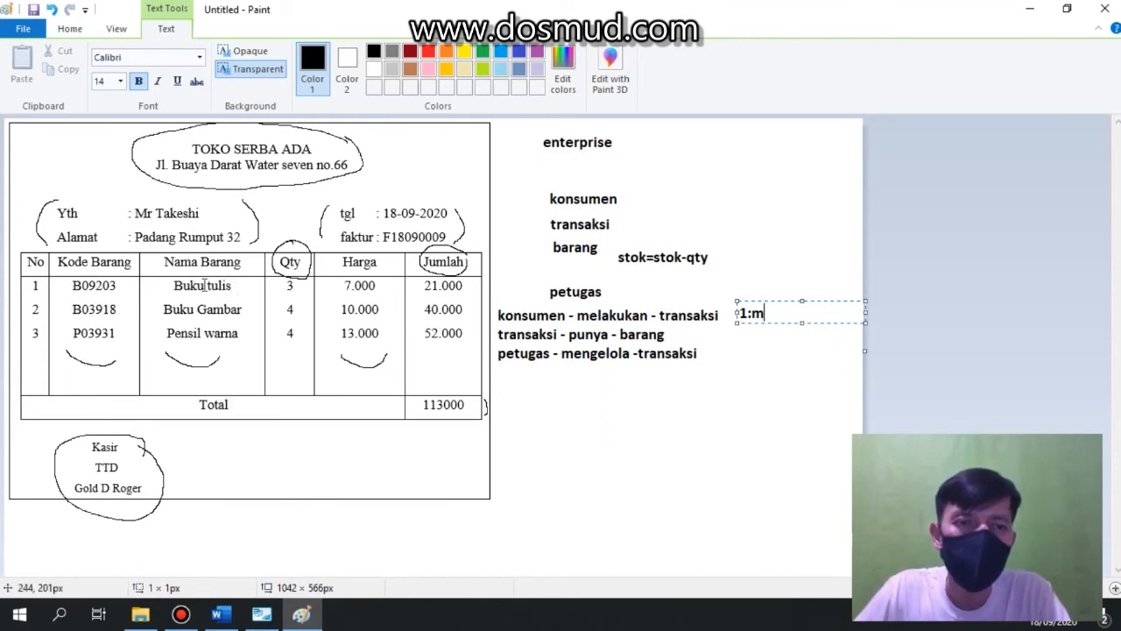
Write m:n beside the transaksi - punya - barang relationship.
click(741, 337)
click(744, 330)
text(m:n)
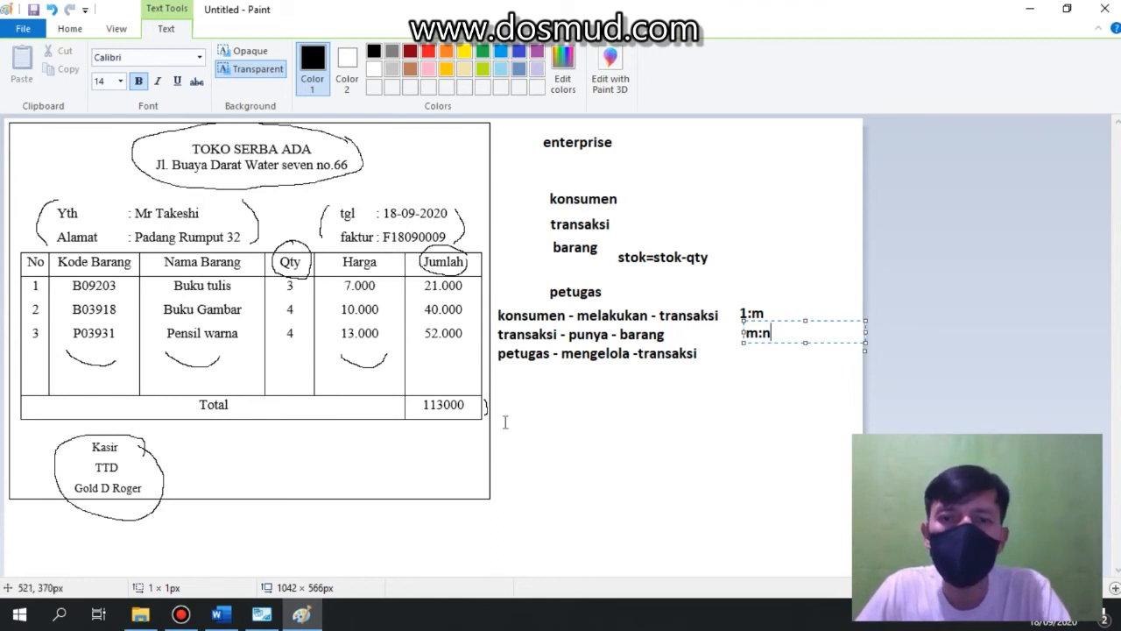
click(746, 355)
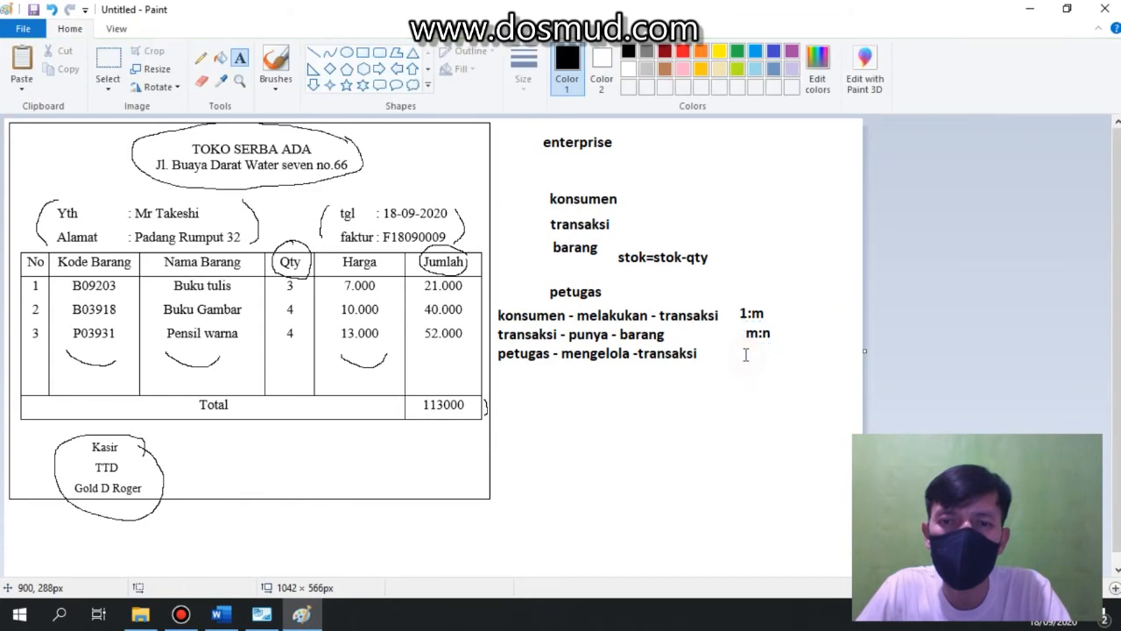
Write 1:m beside the petugas - mengelola - transaksi relationship.
click(740, 351)
text(1:m)
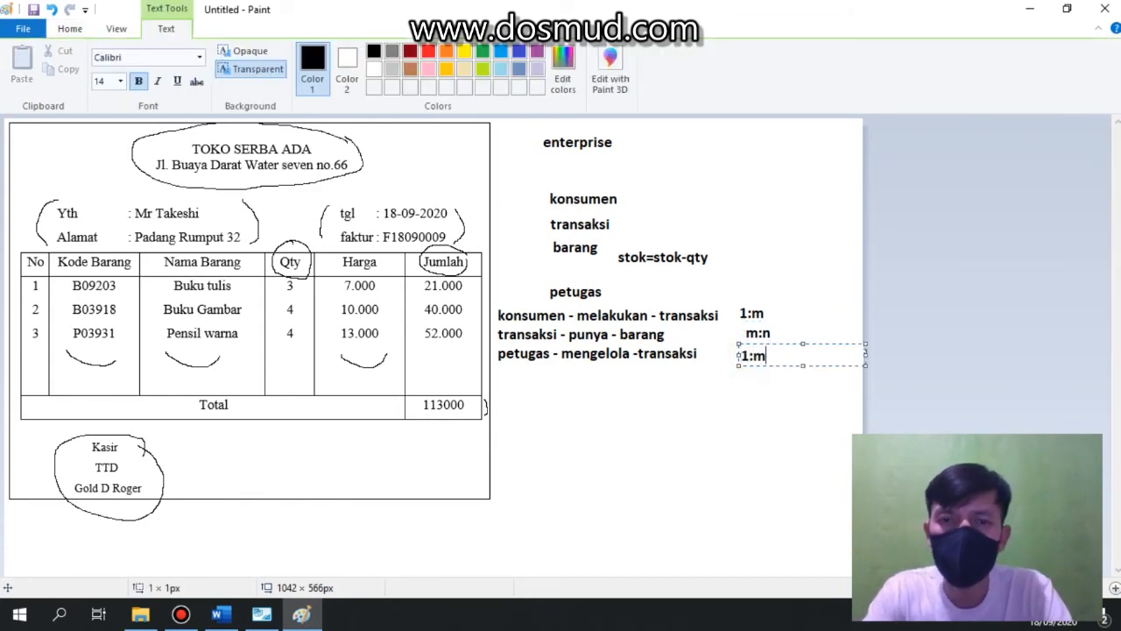
click(776, 426)
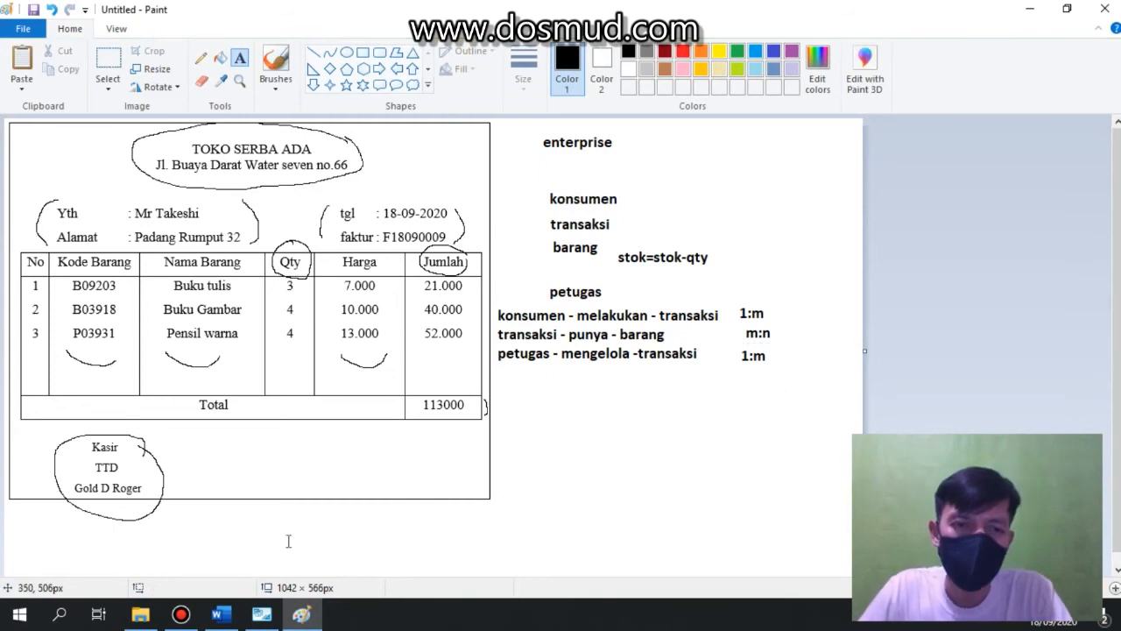
Switch to MySQL Workbench and create an n:m relationship between transaksi and barang.
click(262, 615)
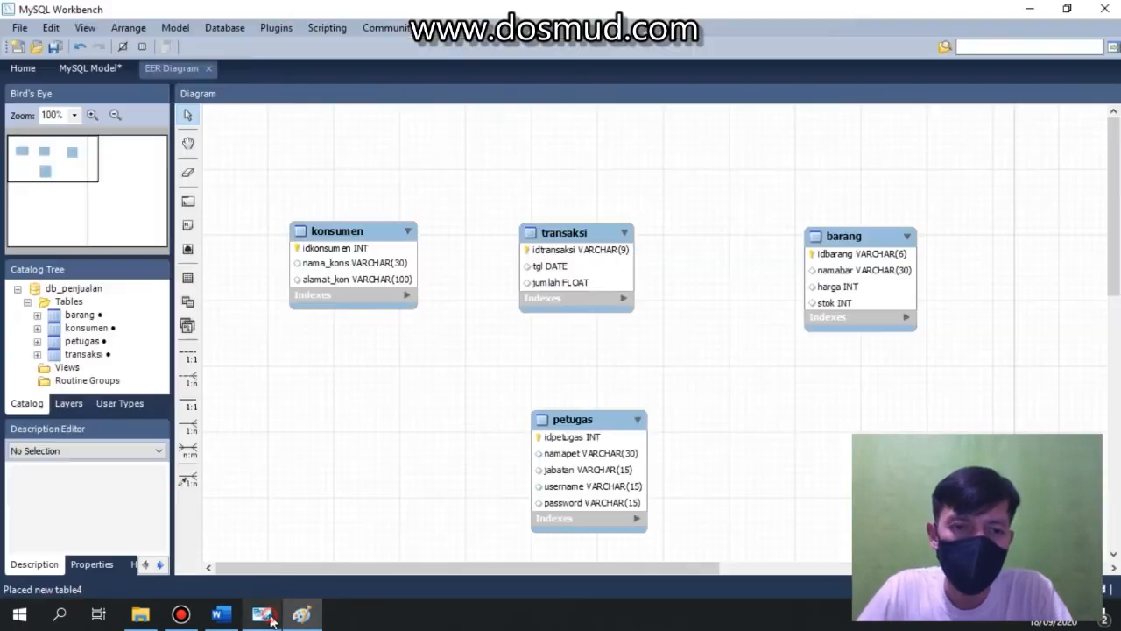
click(188, 450)
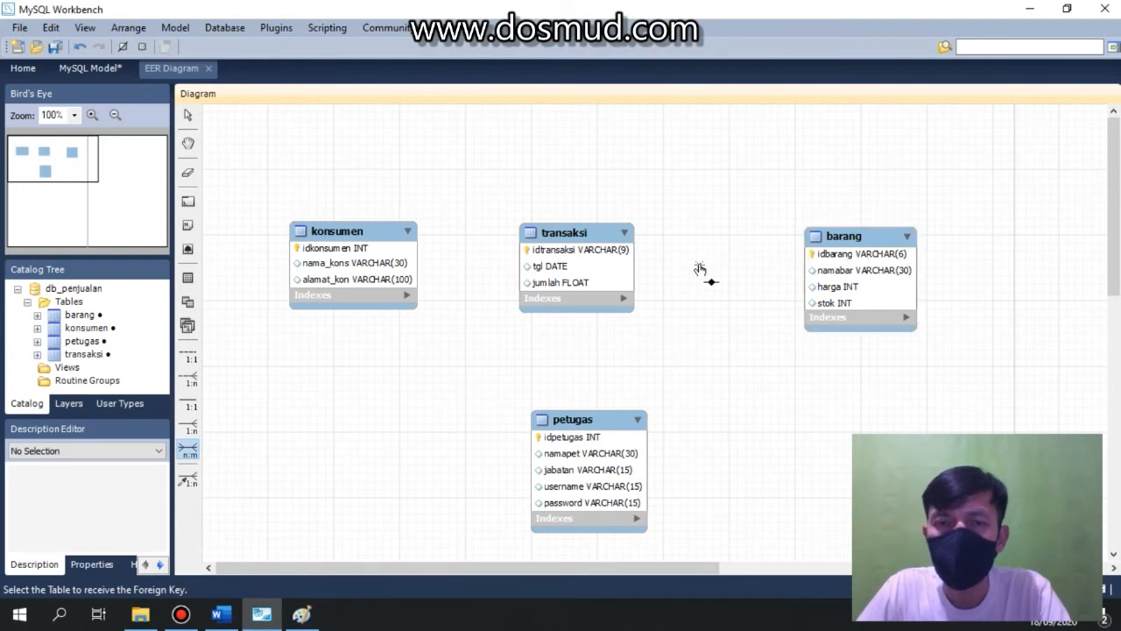
click(614, 269)
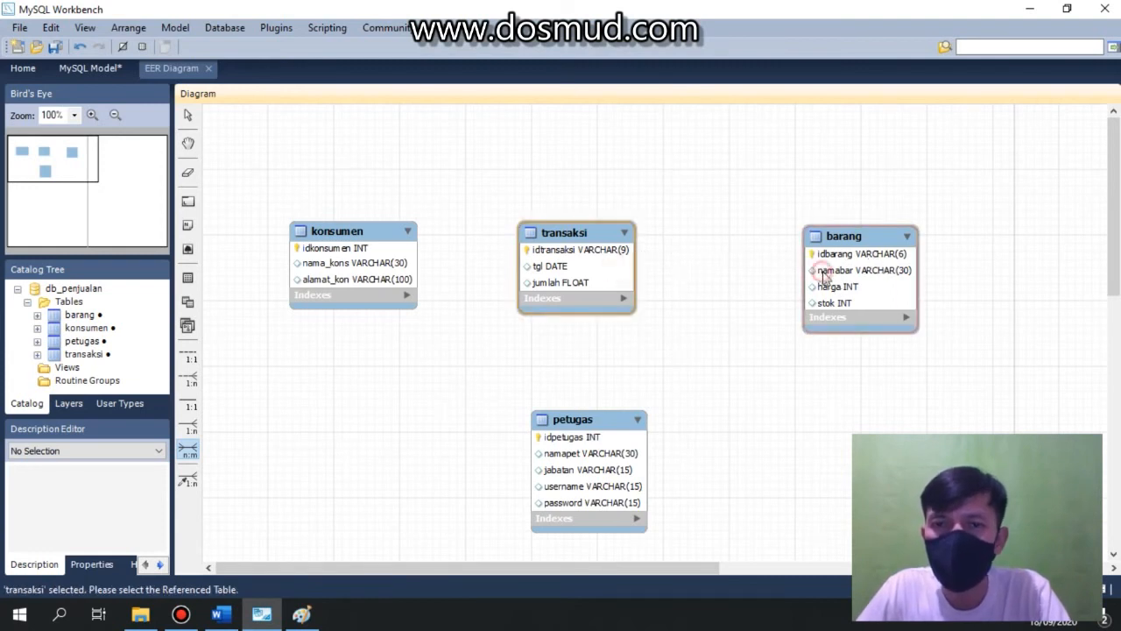
click(822, 270)
Move the barang table lower and the new associative table to the upper right.
drag(875, 250, 920, 322)
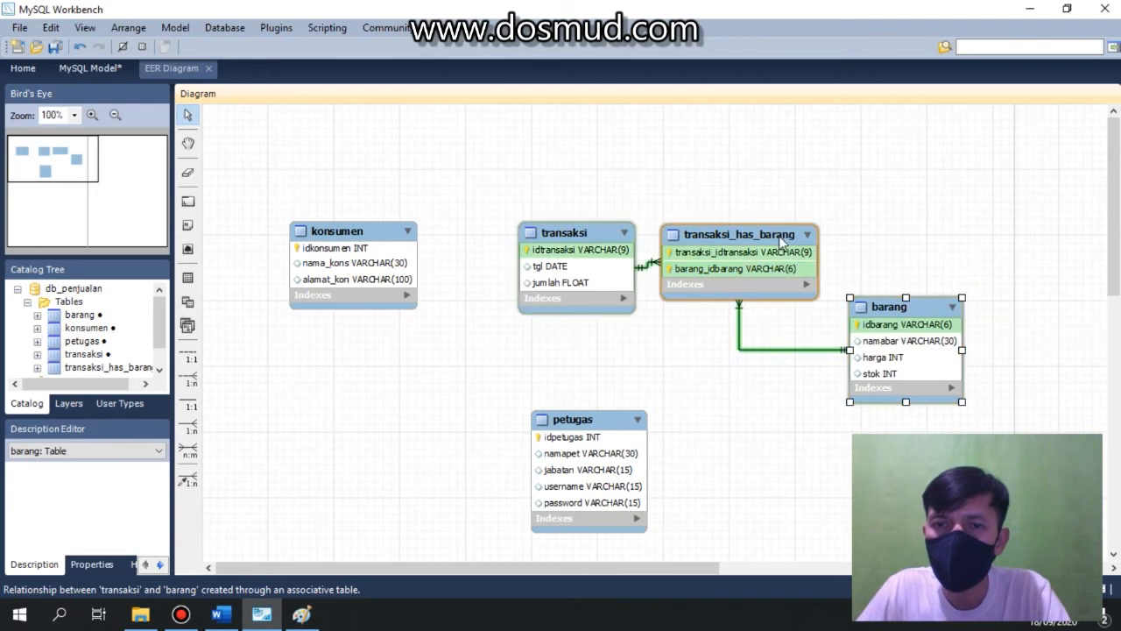
drag(779, 243, 860, 197)
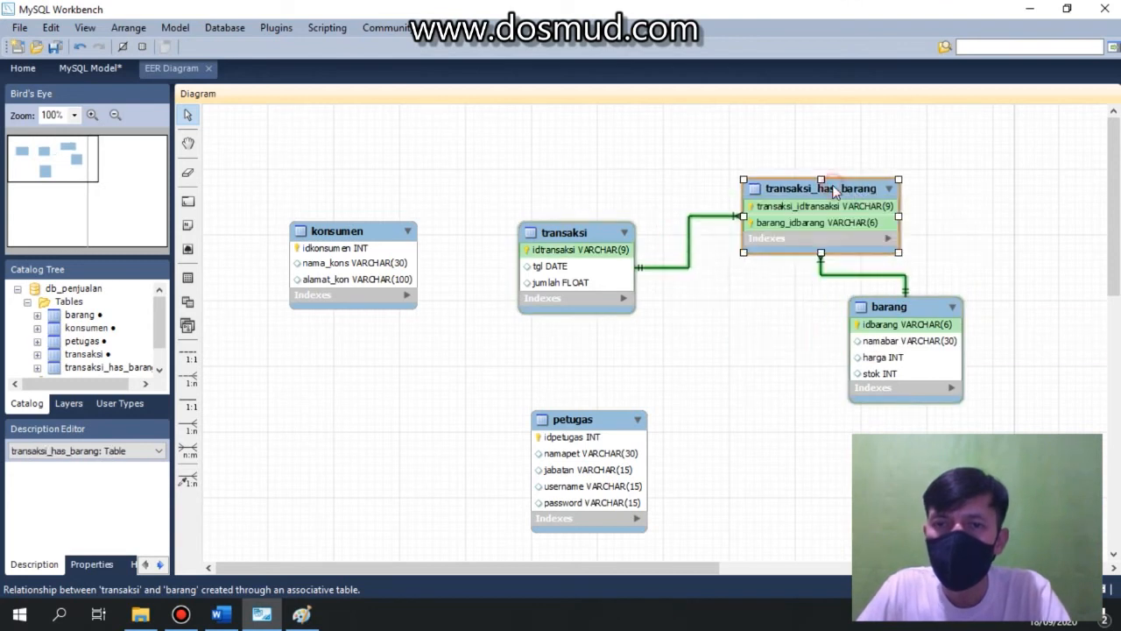
Rename the associative table detail.
double_click(834, 191)
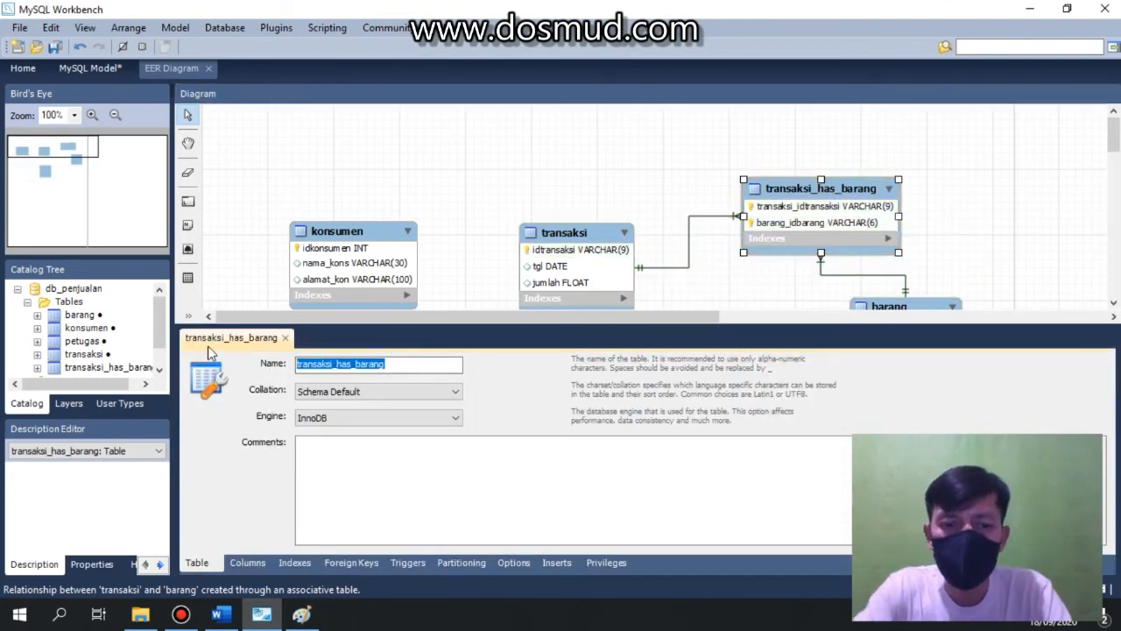
text(detail)
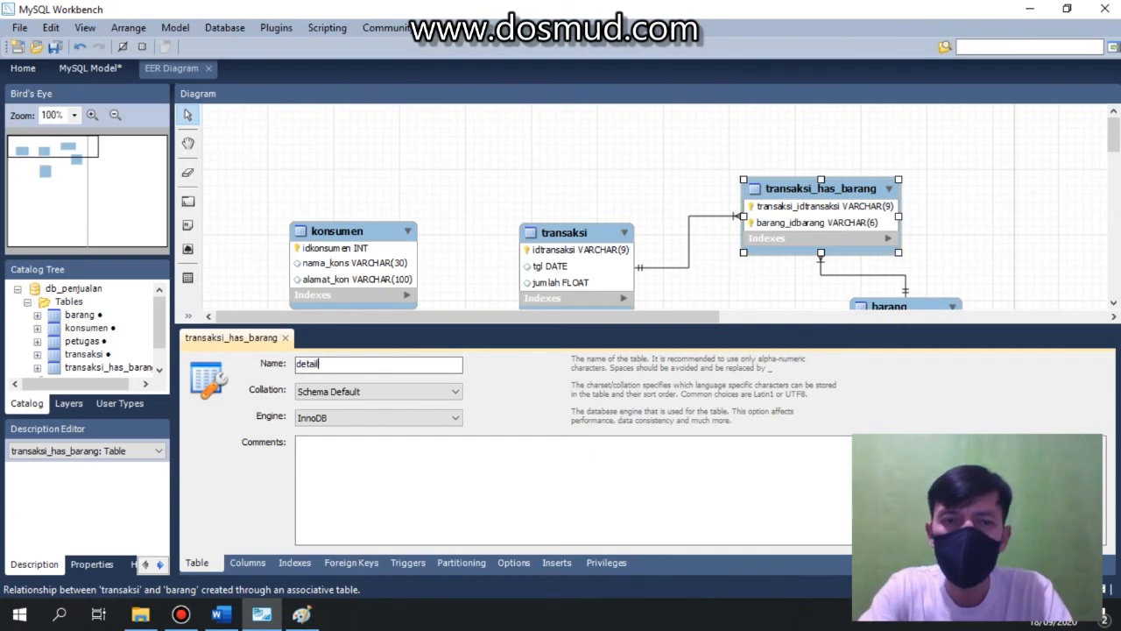
key(Return)
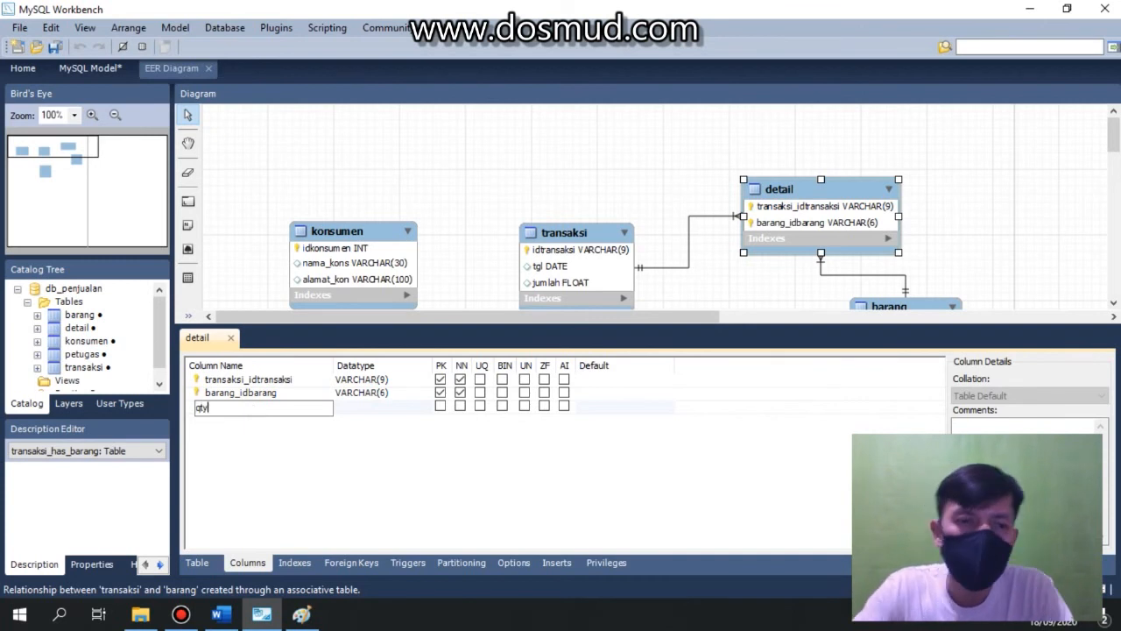
Add a qty column of type INT to the detail table.
click(352, 408)
click(425, 408)
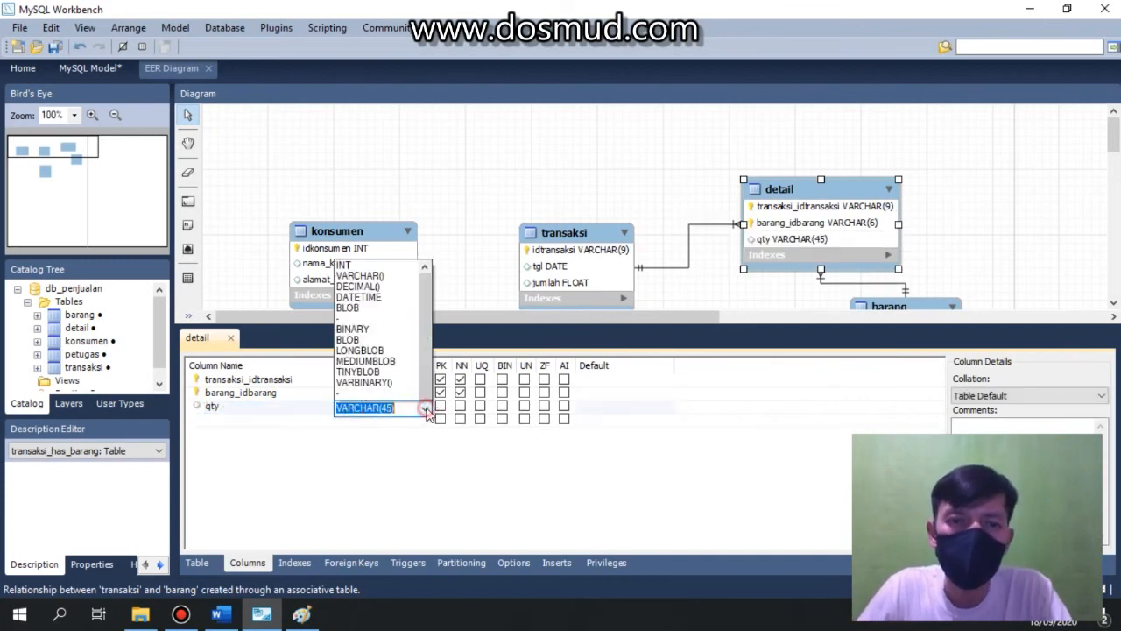
click(375, 37)
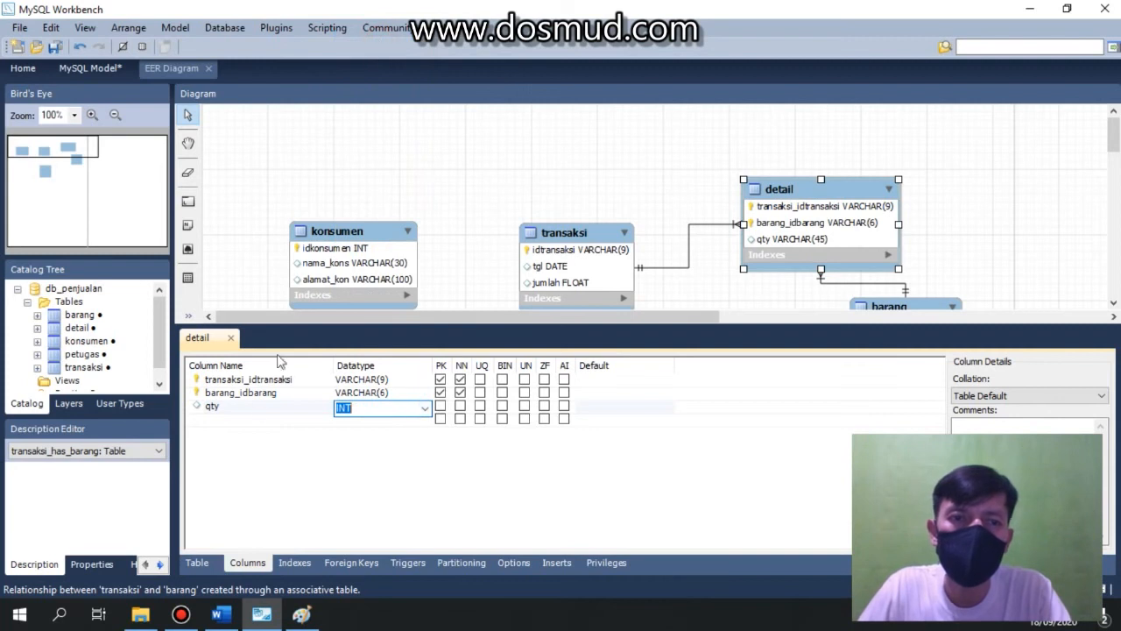
Add a jumlah column of type INT to detail and close the table editor.
click(245, 418)
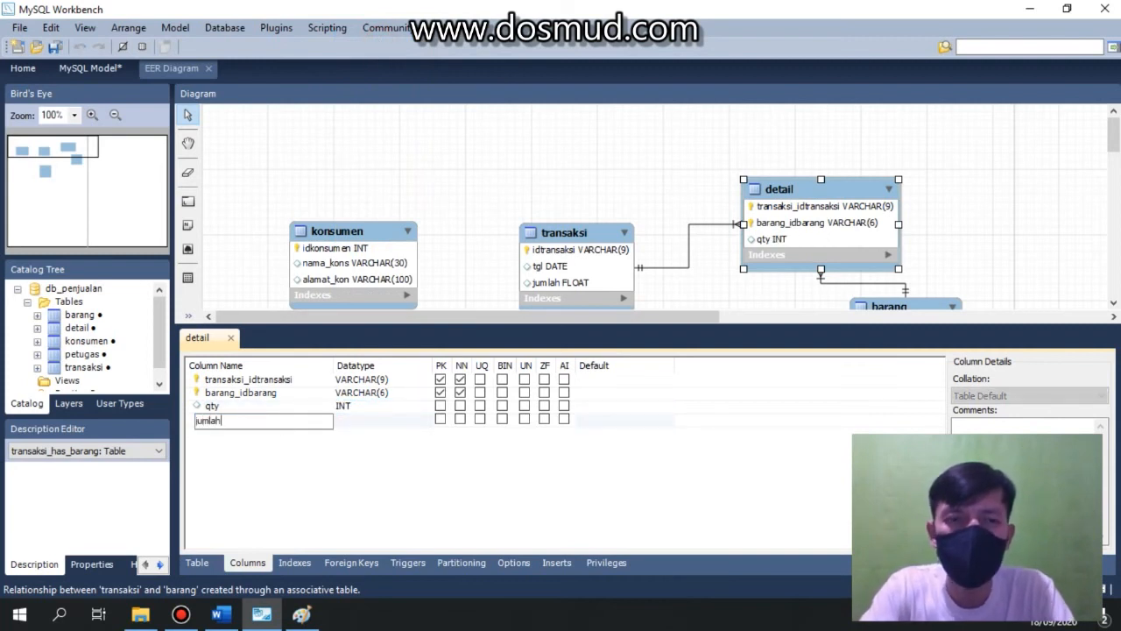
click(372, 422)
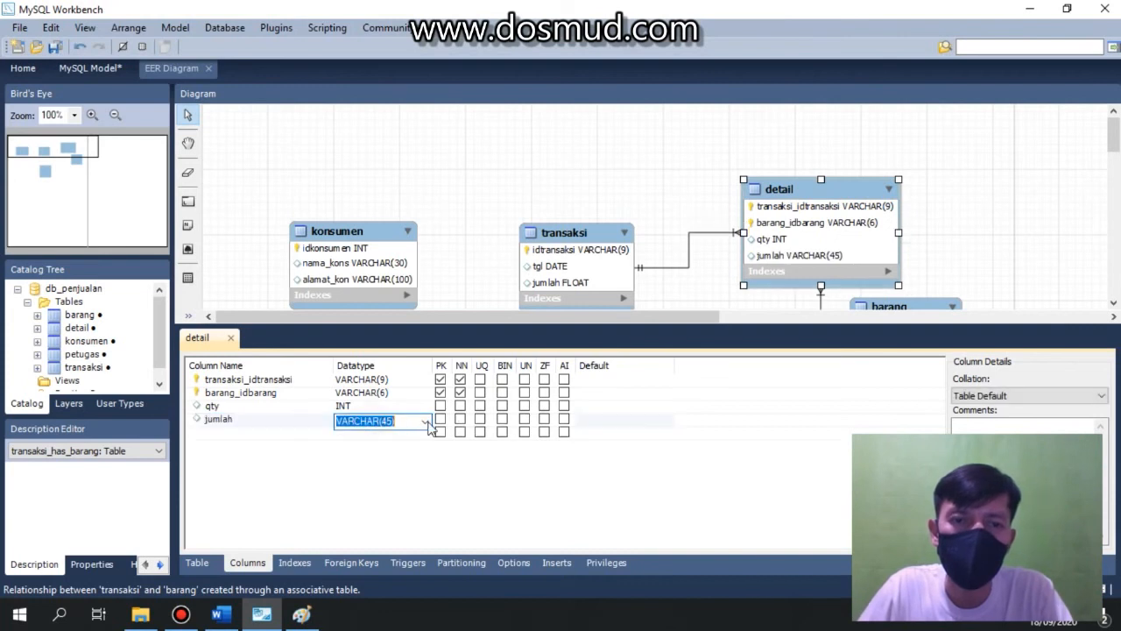
click(425, 421)
click(364, 50)
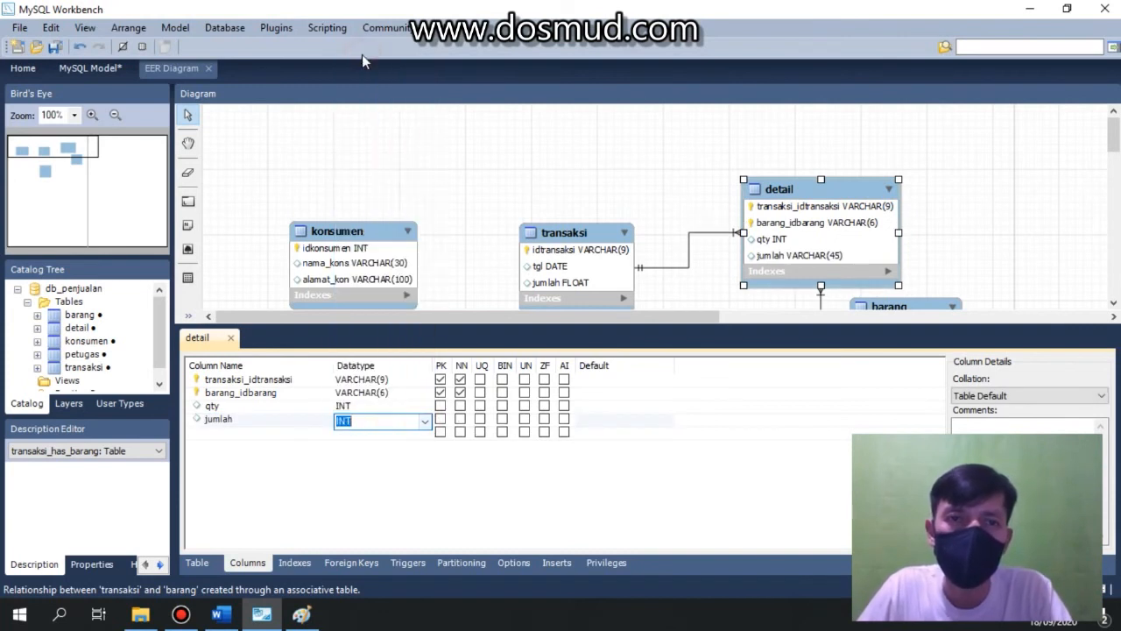
click(230, 338)
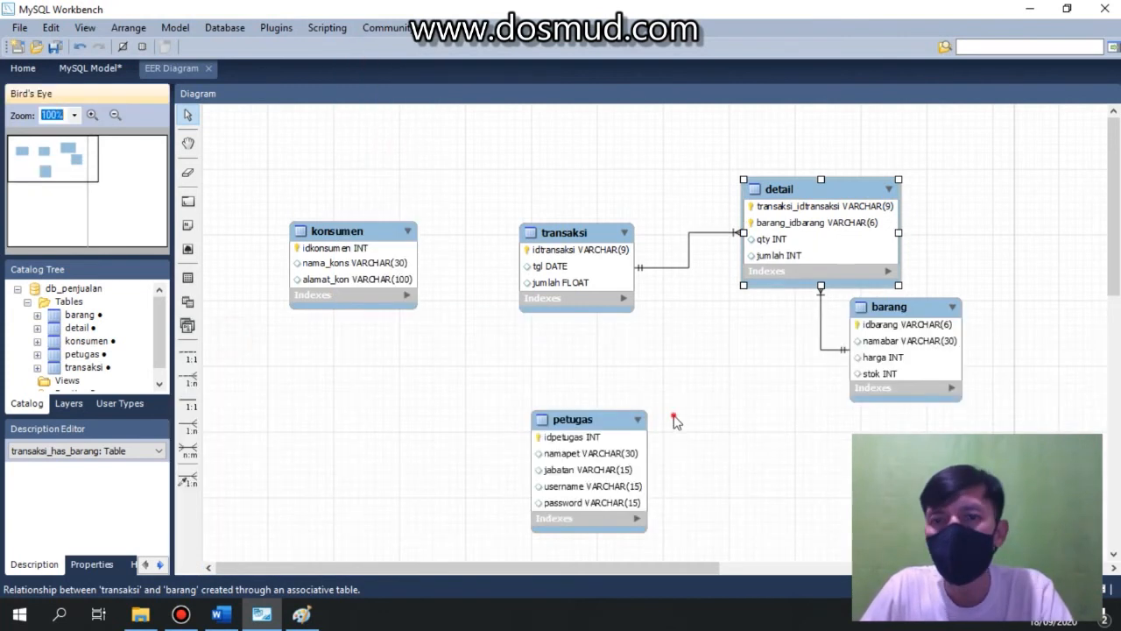
Create a 1:n relationship from konsumen to transaksi.
click(187, 427)
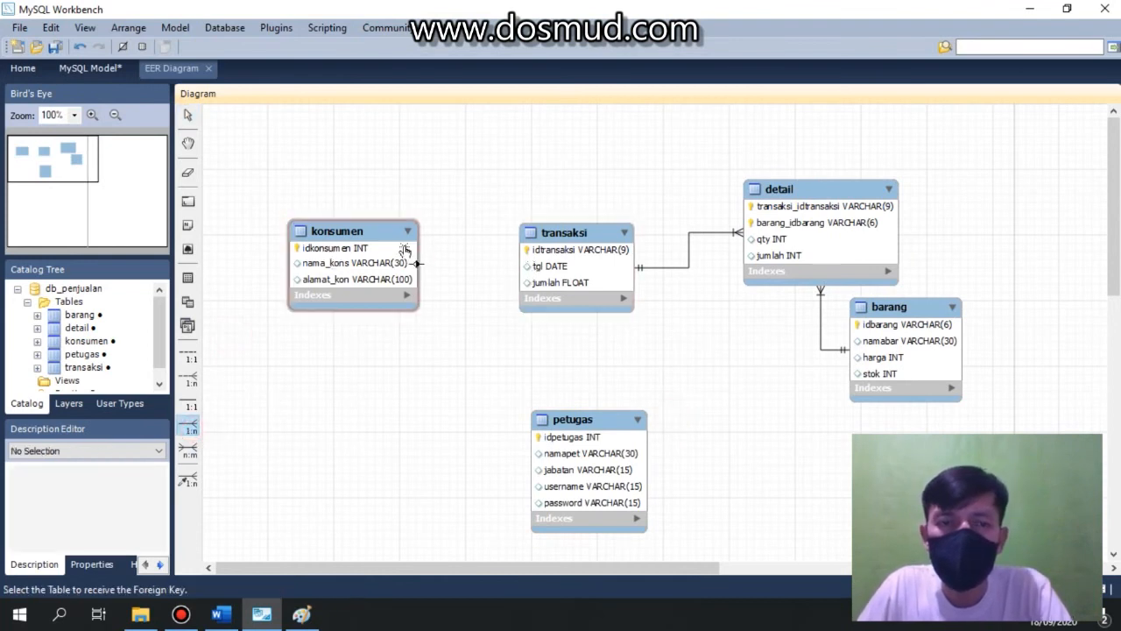
click(531, 267)
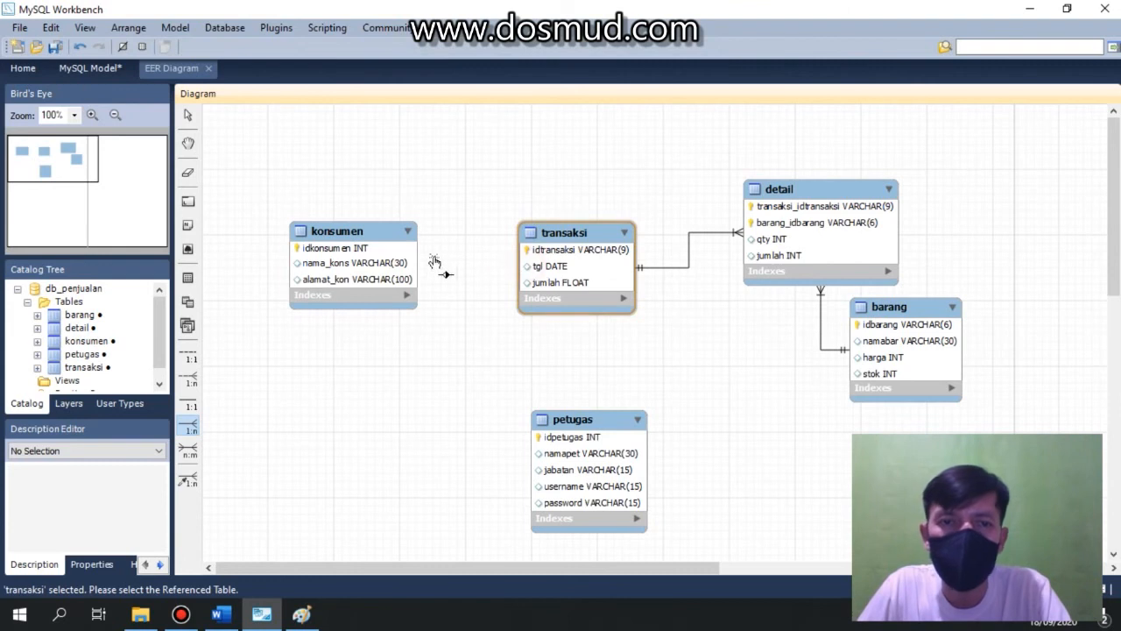
click(401, 263)
Create a 1:n relationship from petugas to transaksi and move transaksi slightly higher.
click(191, 426)
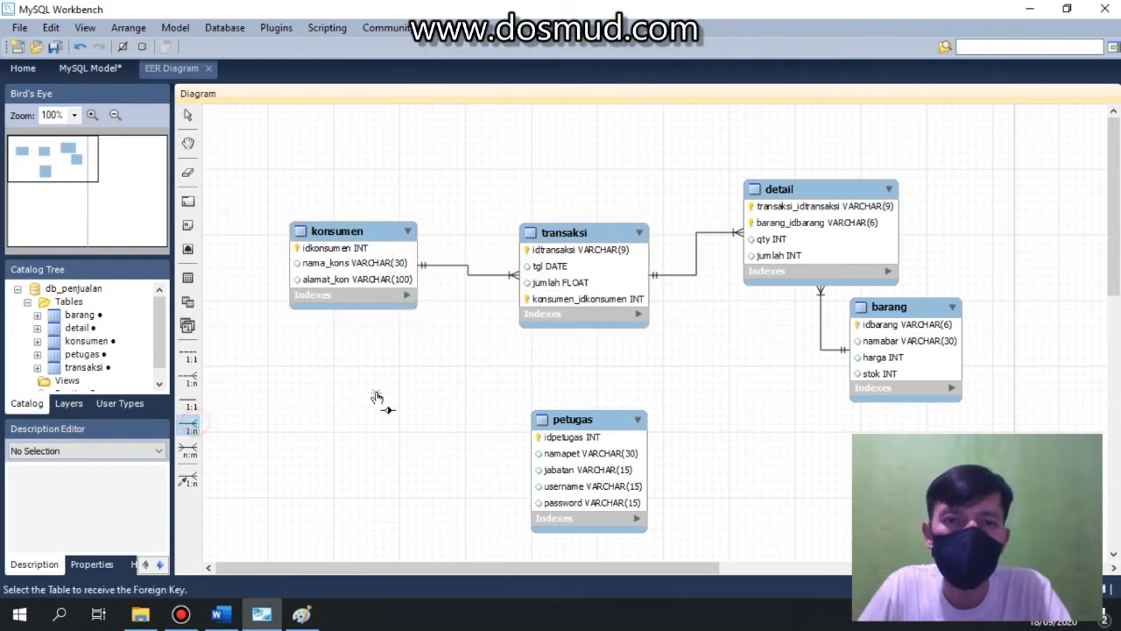
click(583, 287)
click(596, 468)
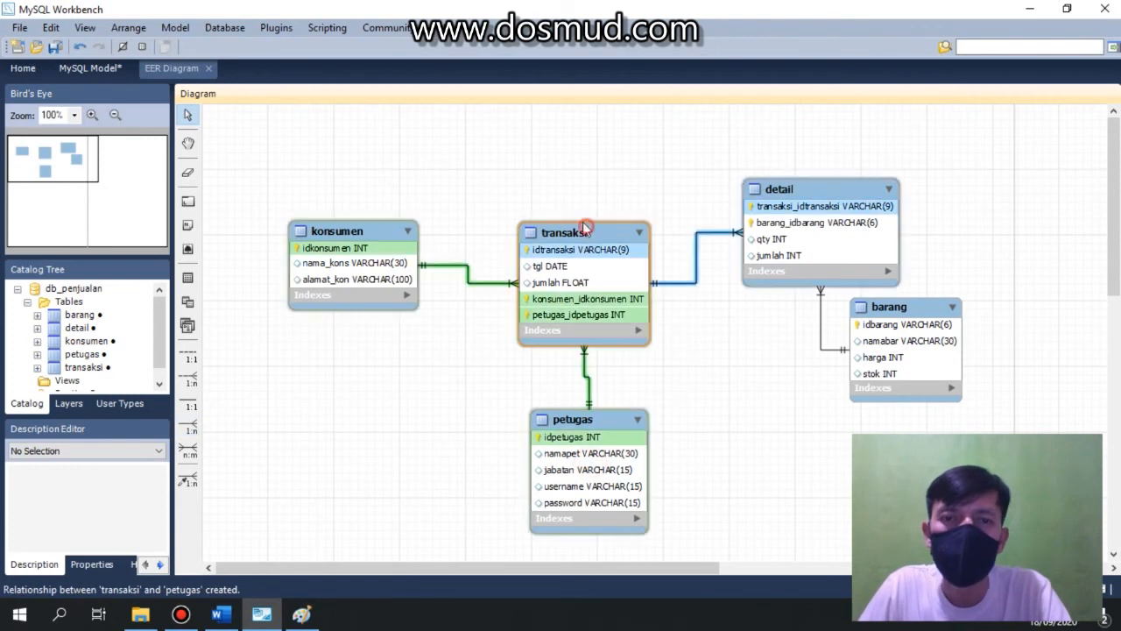
drag(587, 229, 568, 194)
click(666, 325)
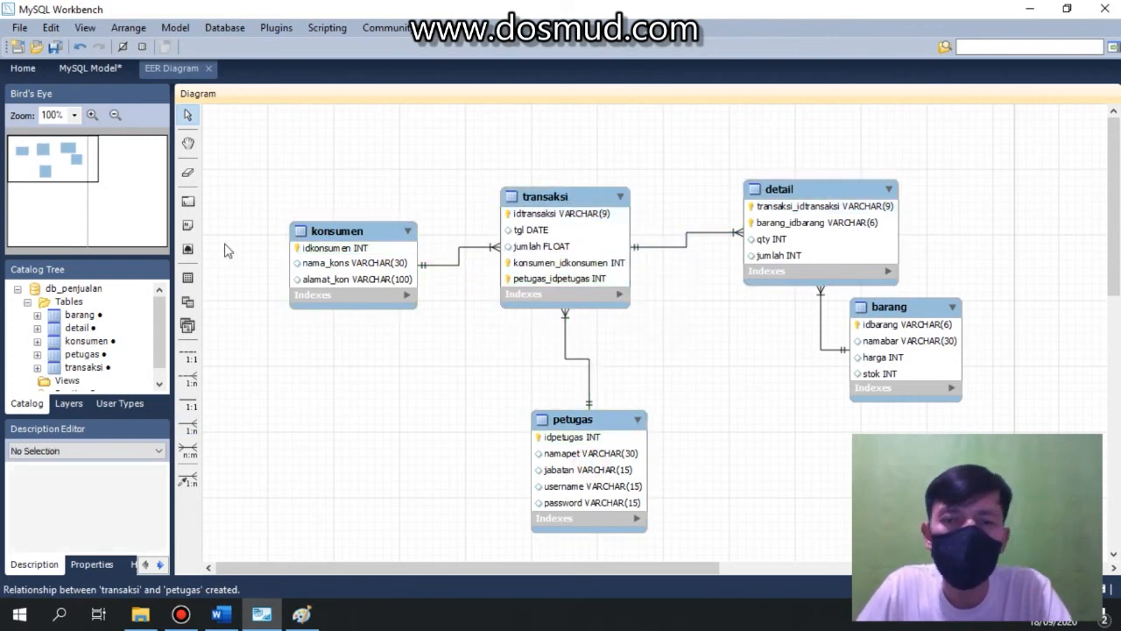
Save the model as db_penjualan in the Music folder.
click(21, 28)
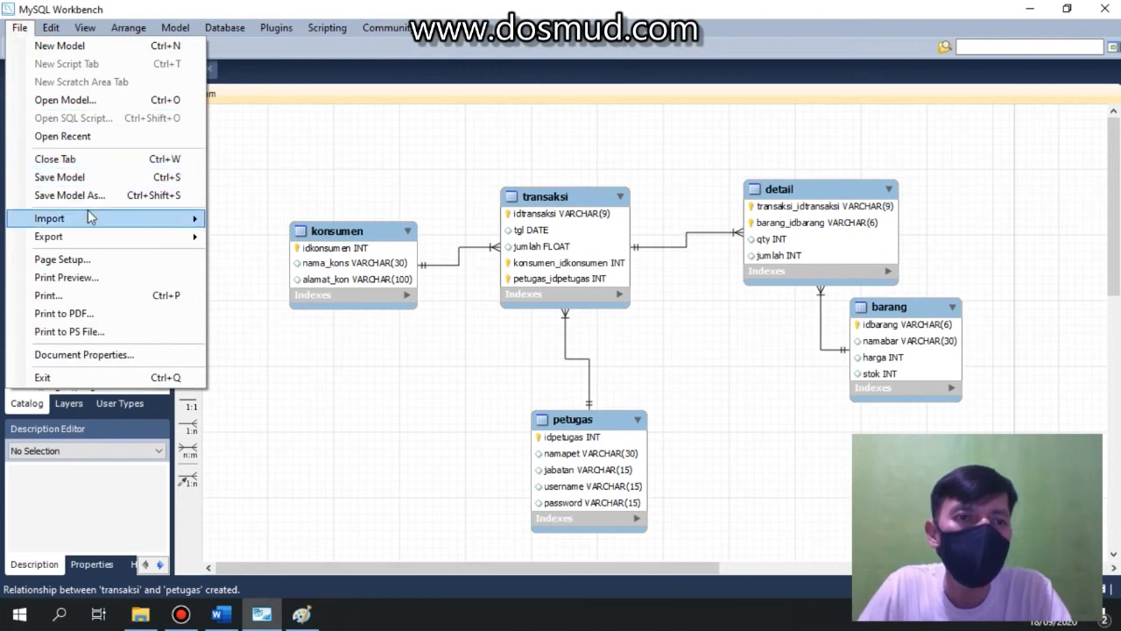
click(60, 178)
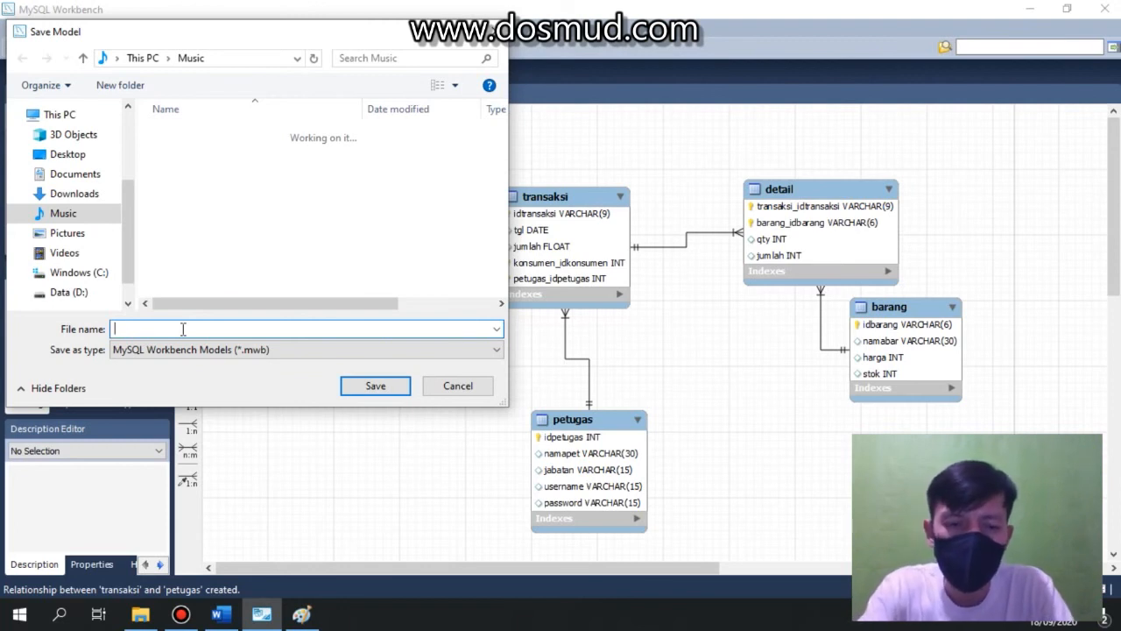
text(db_penjualan)
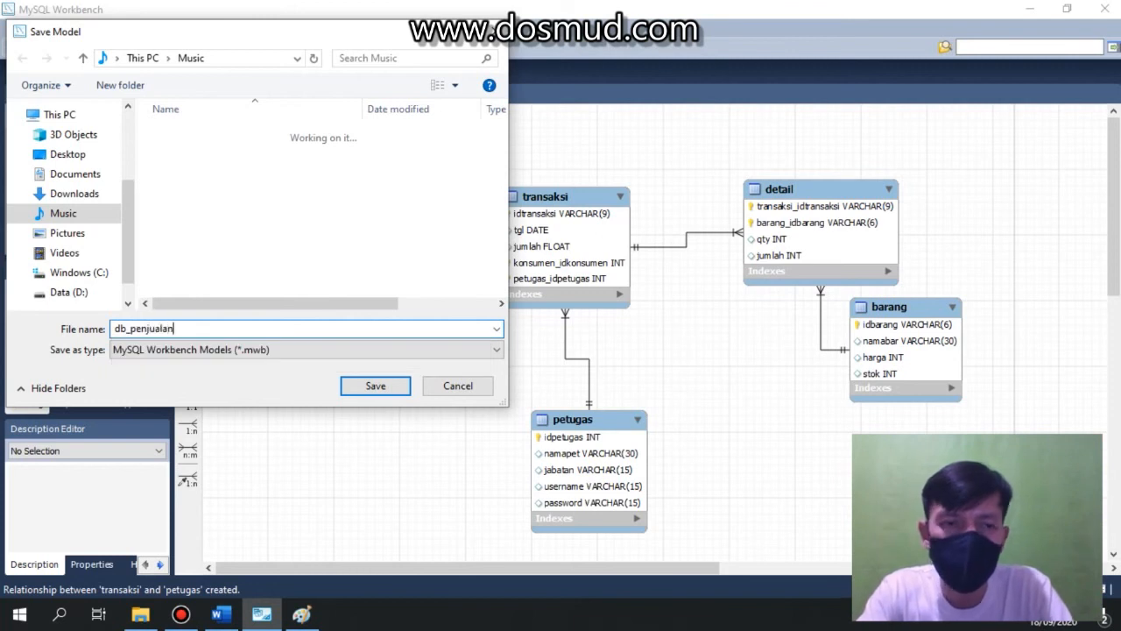
click(374, 385)
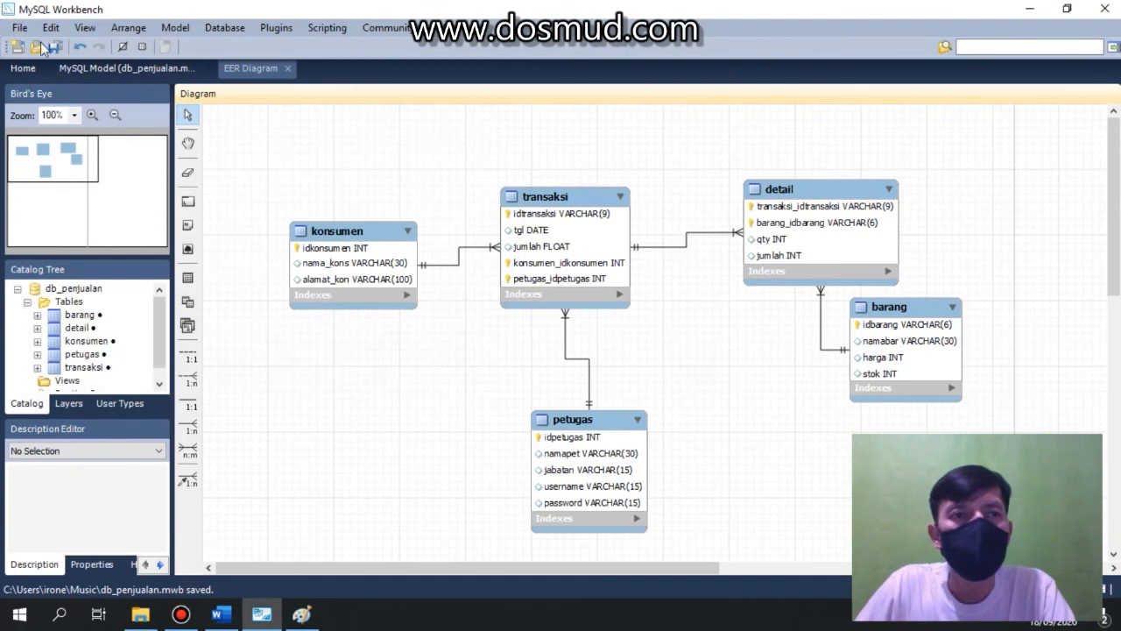
Start Forward Engineer SQL CREATE Script and set the output script file to db_penjualan.
click(20, 28)
mouse_move(164, 244)
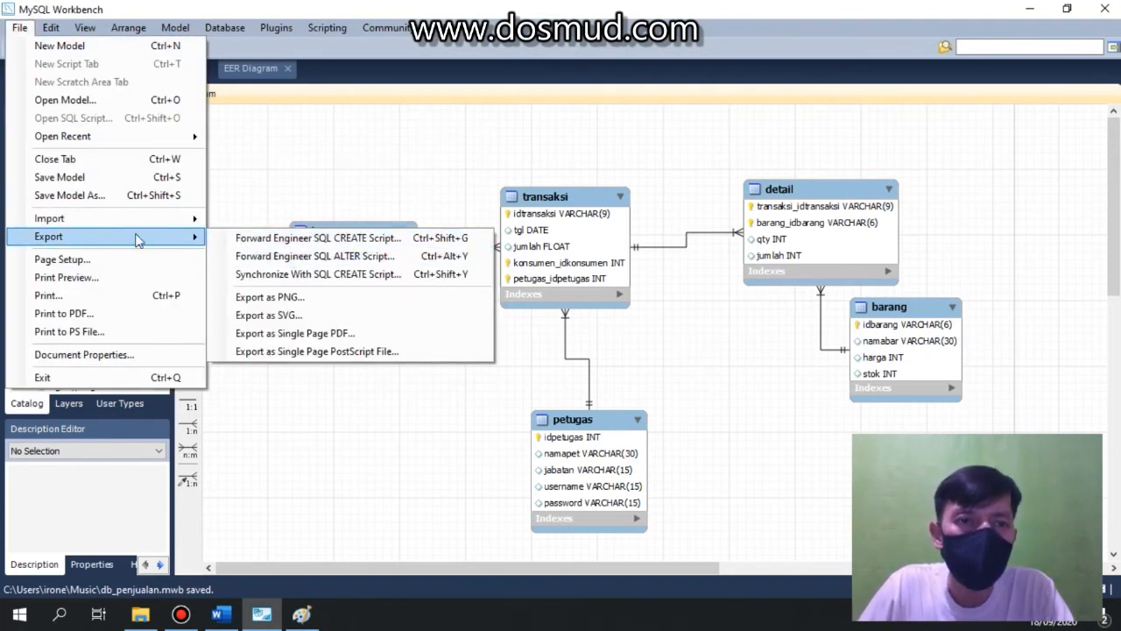
click(315, 238)
click(837, 141)
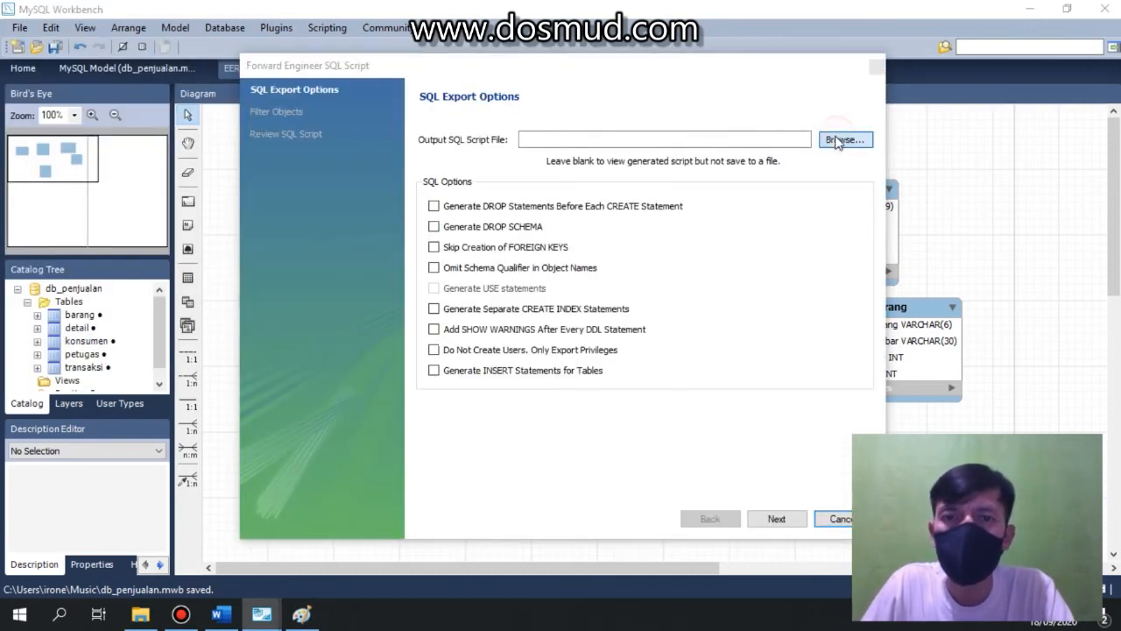
click(433, 387)
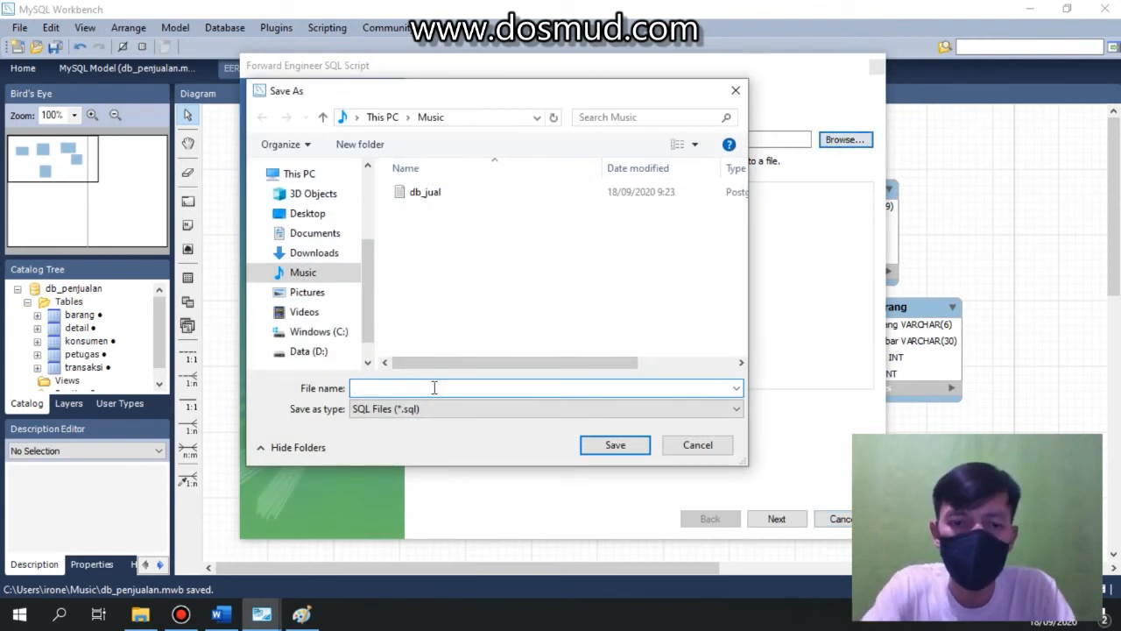
text(db_penjualan)
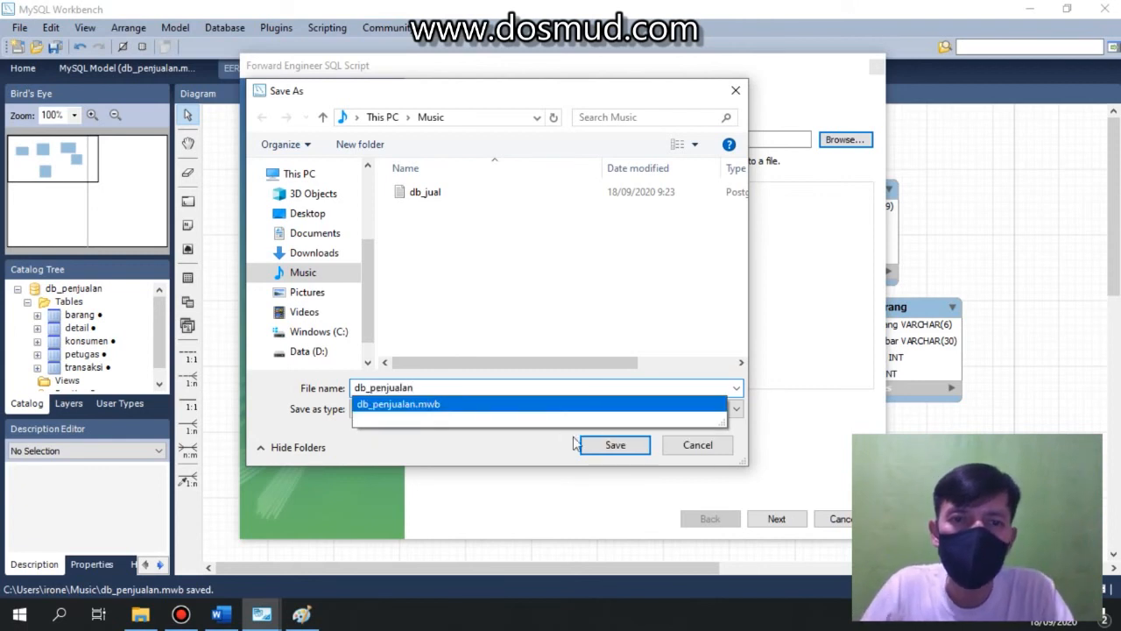
click(601, 447)
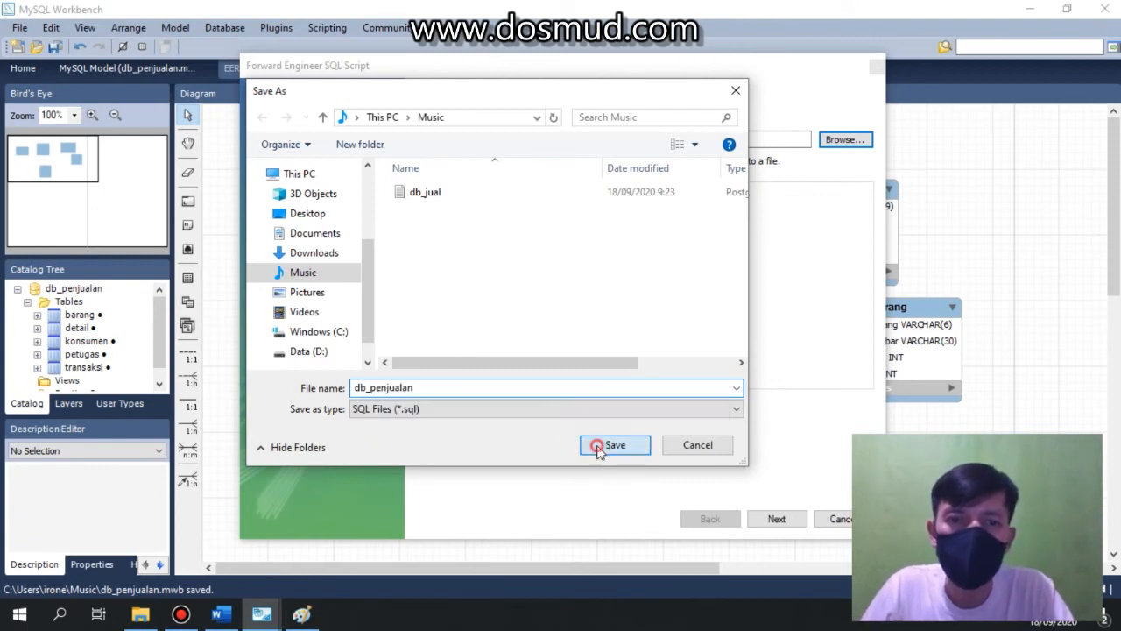
Proceed through the export wizard, review the generated script, and finish the export.
click(778, 519)
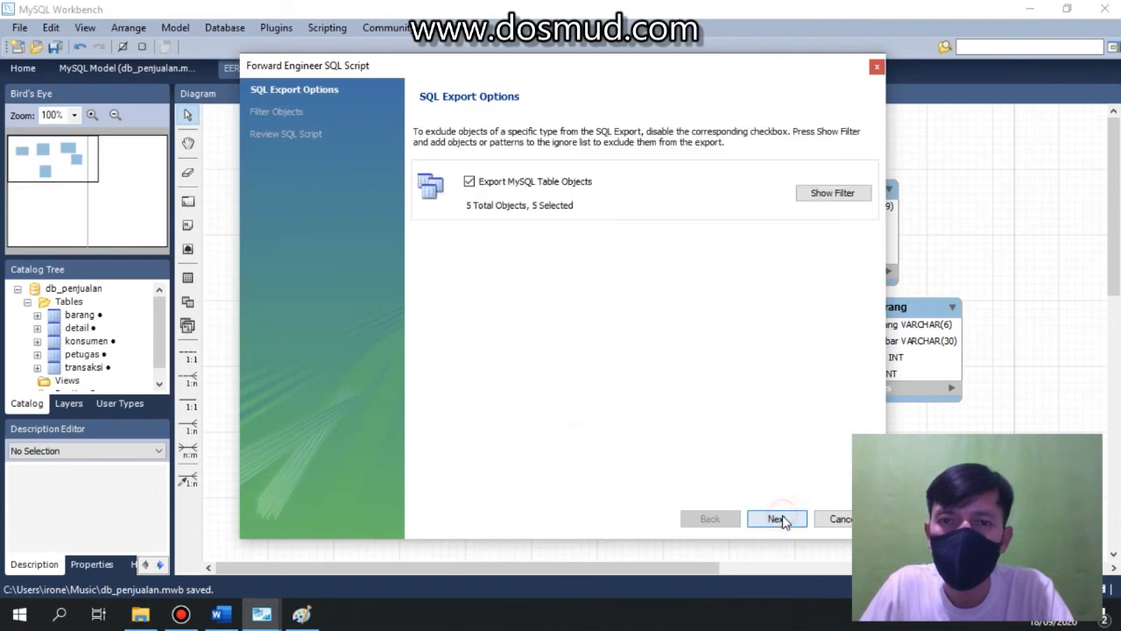
click(778, 519)
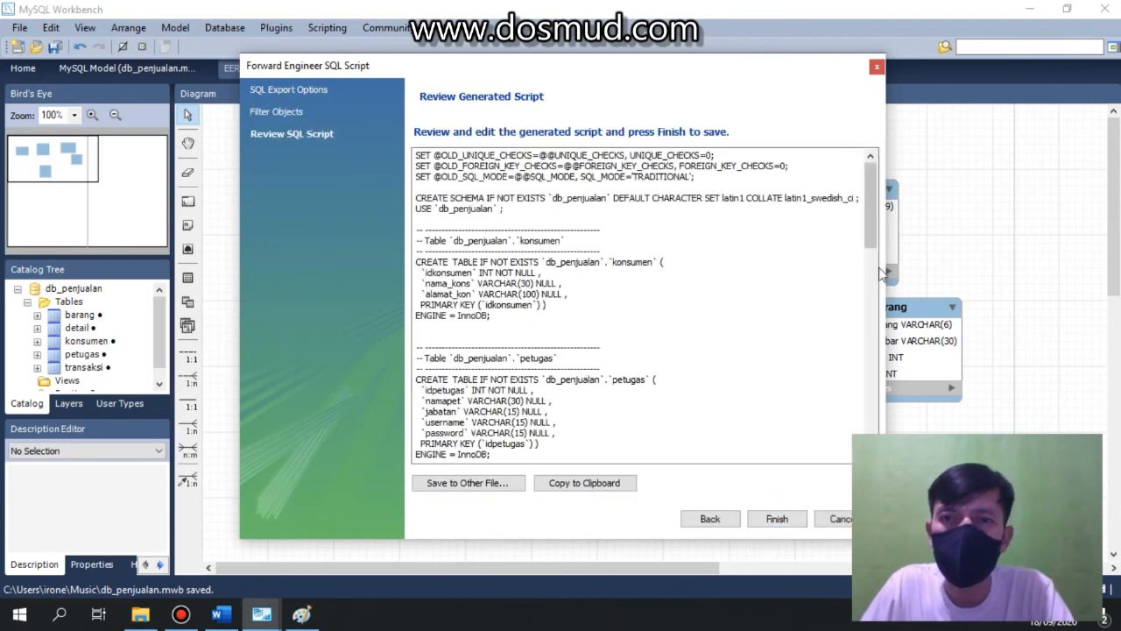
drag(871, 238, 881, 190)
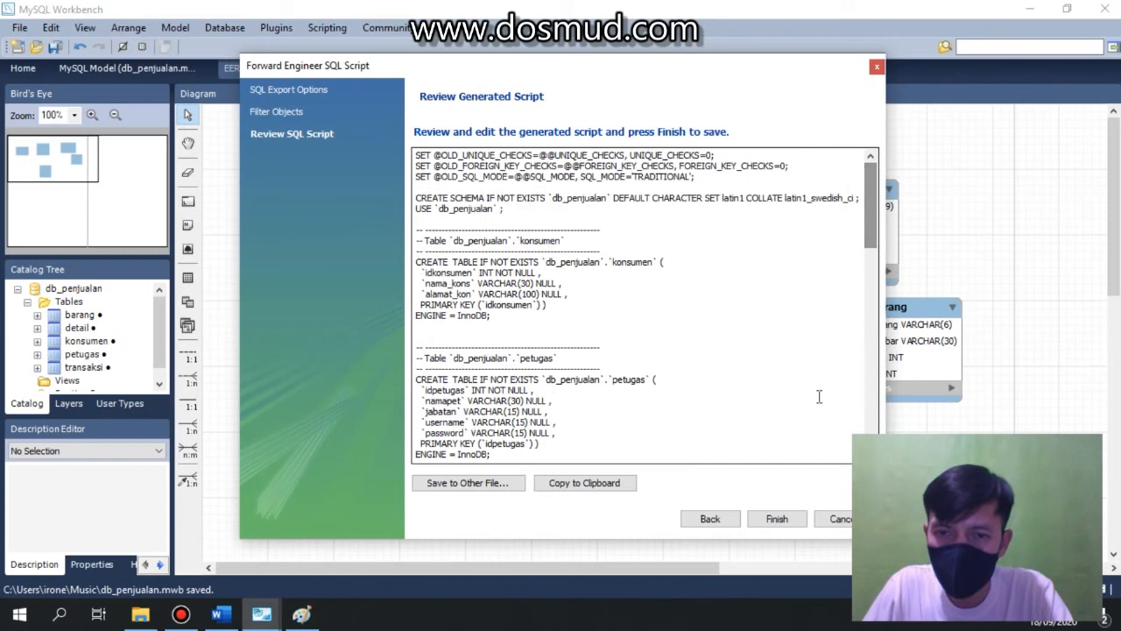
click(792, 522)
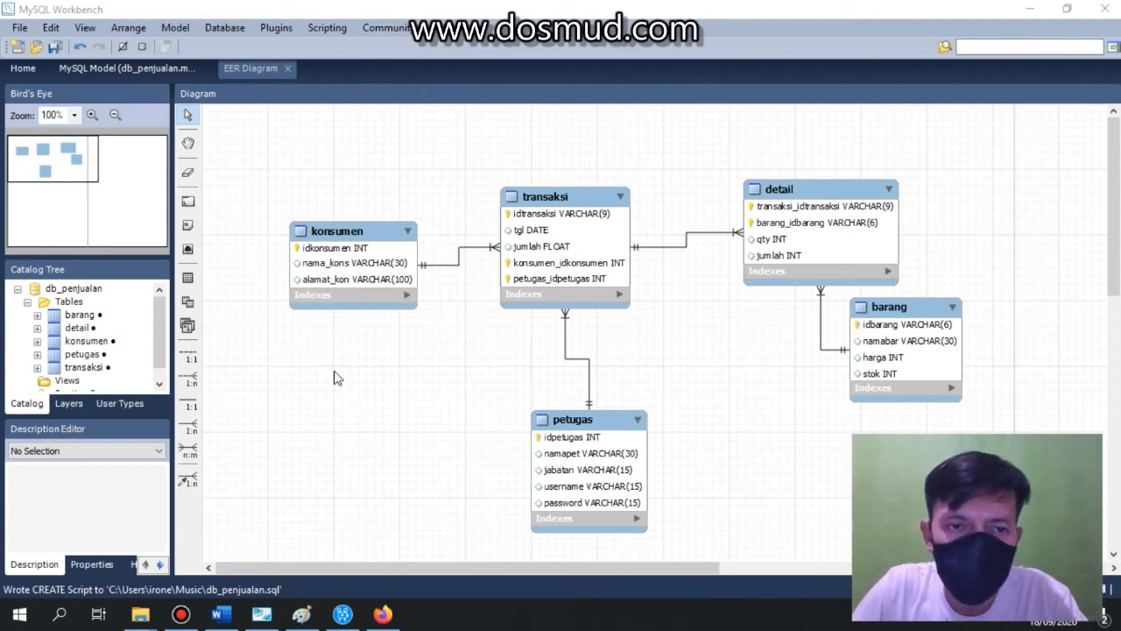
Open the Music folder in File Explorer and select the db_penjualan SQL script file.
mouse_move(149, 622)
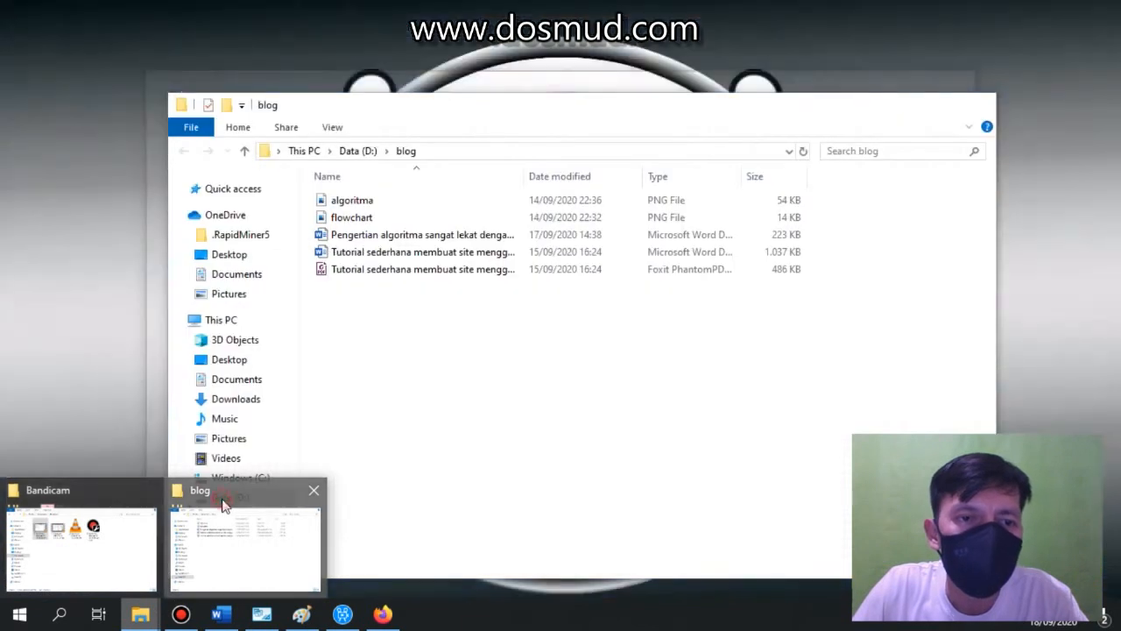
click(220, 502)
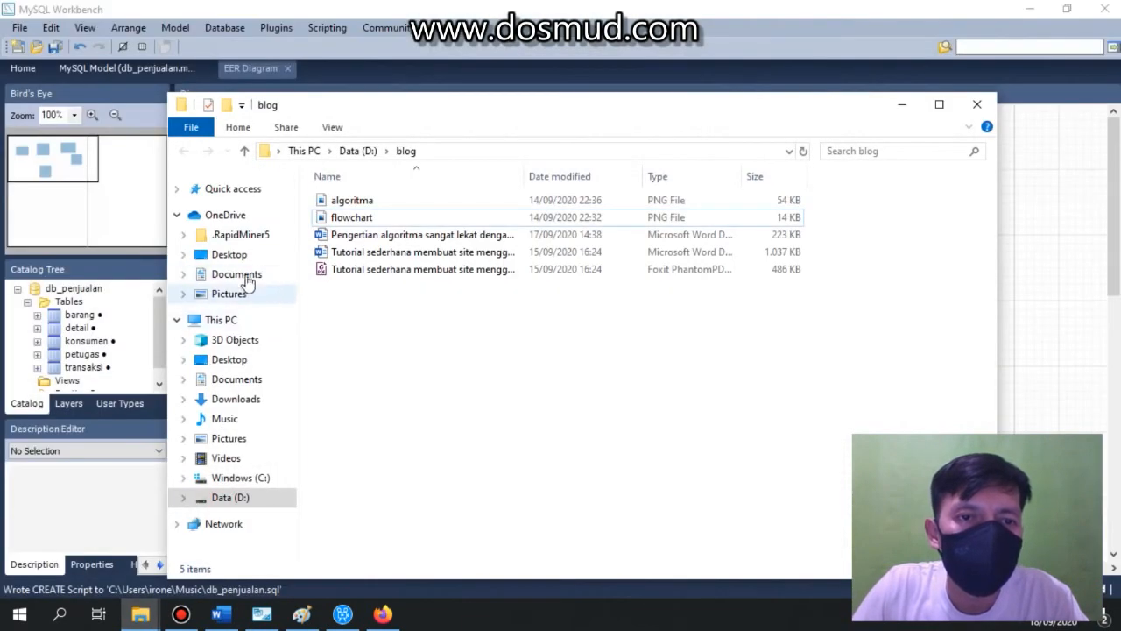
click(226, 419)
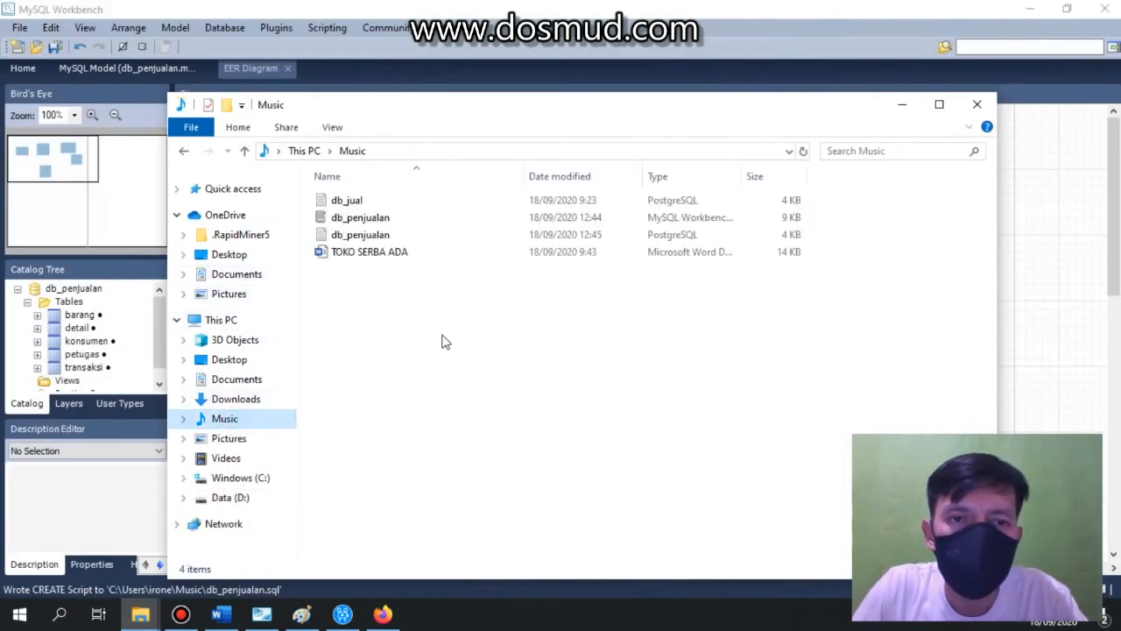
click(380, 236)
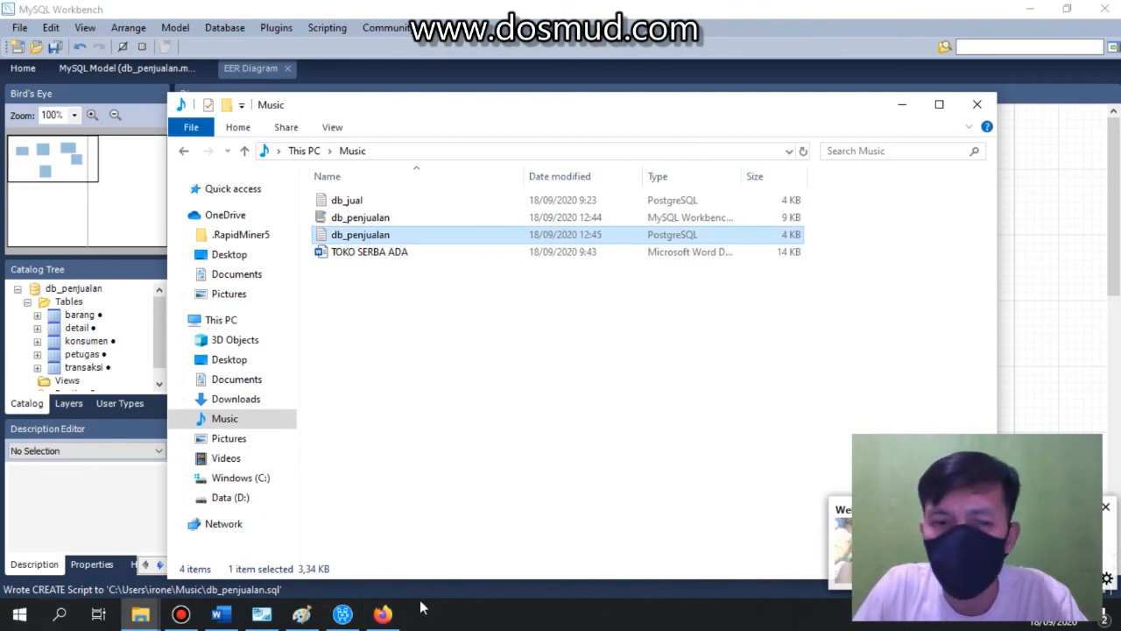
Launch the XAMPP Control Panel.
click(19, 614)
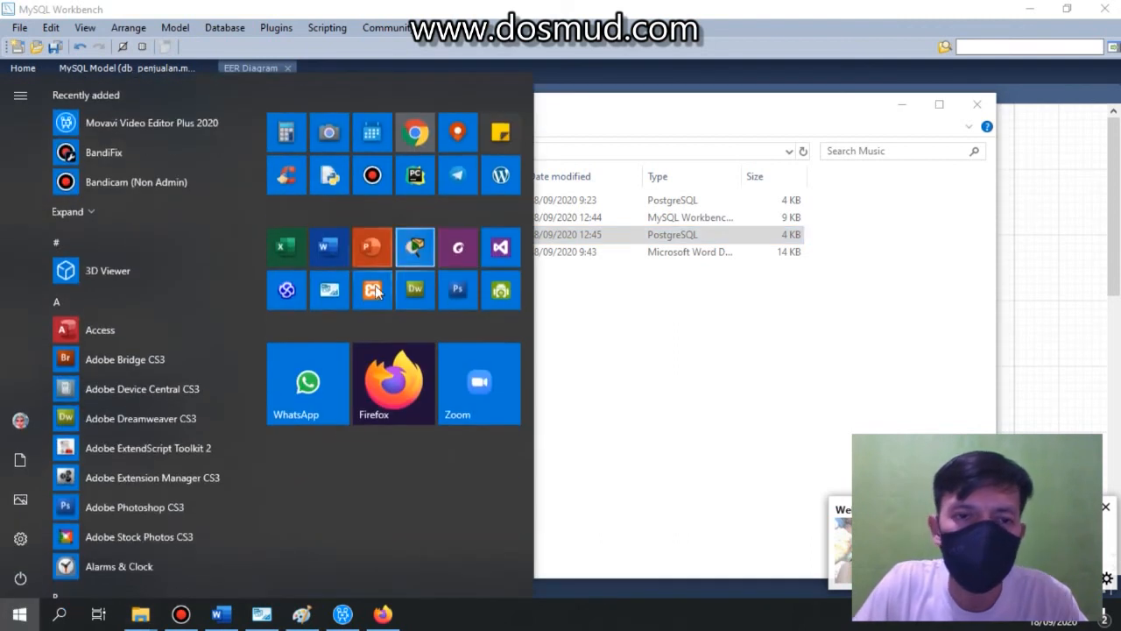
click(384, 289)
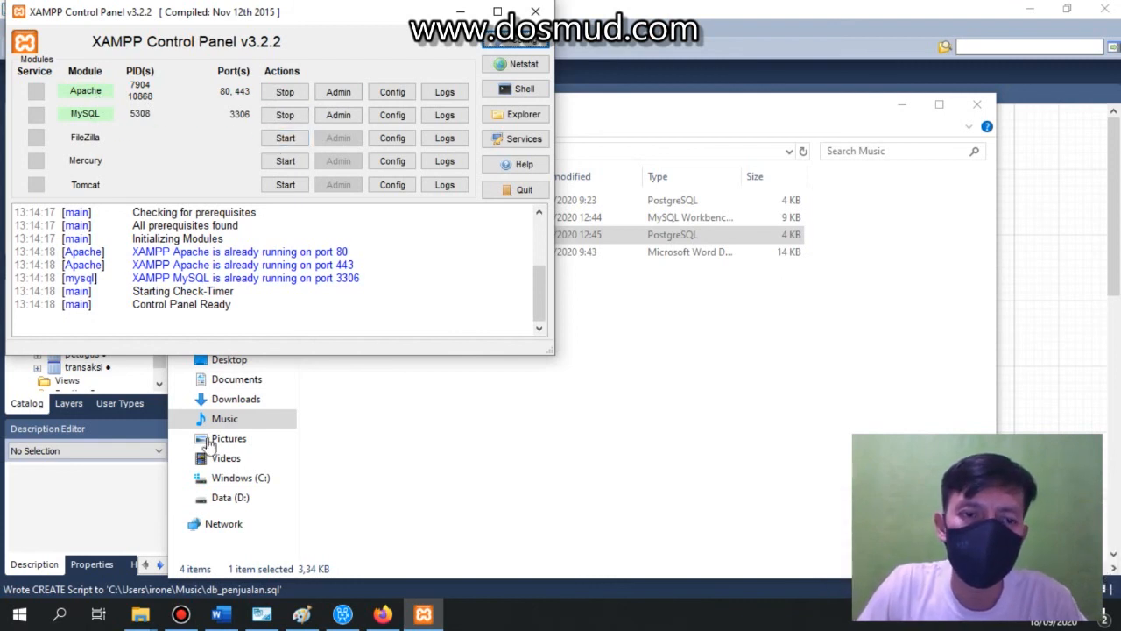
Switch to Firefox and try to open localhost in a new tab.
click(382, 614)
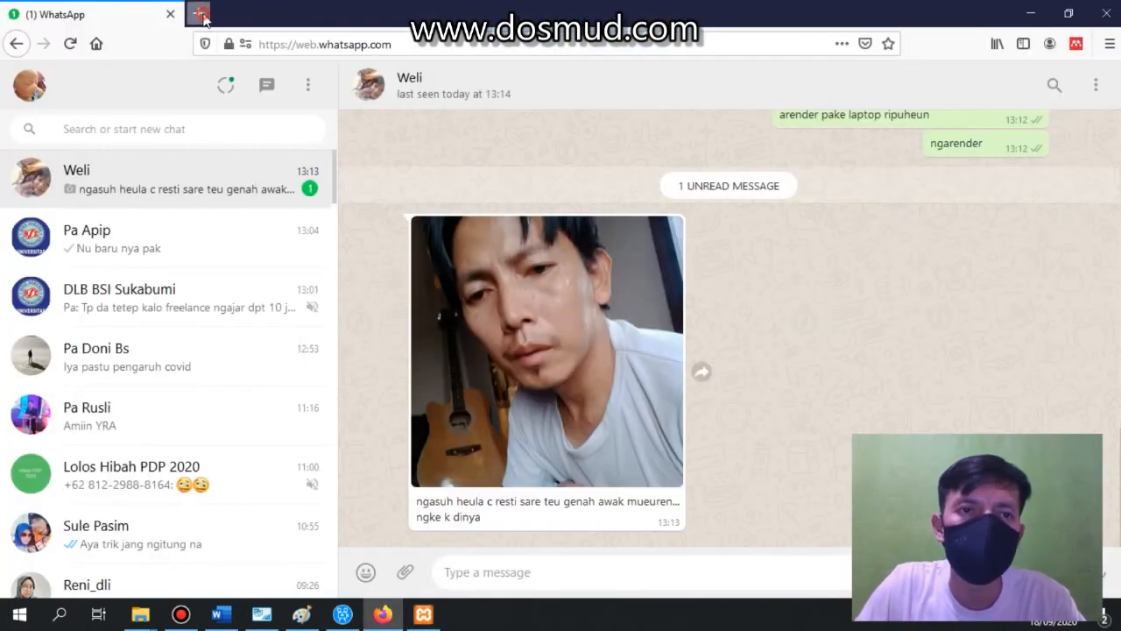
click(201, 14)
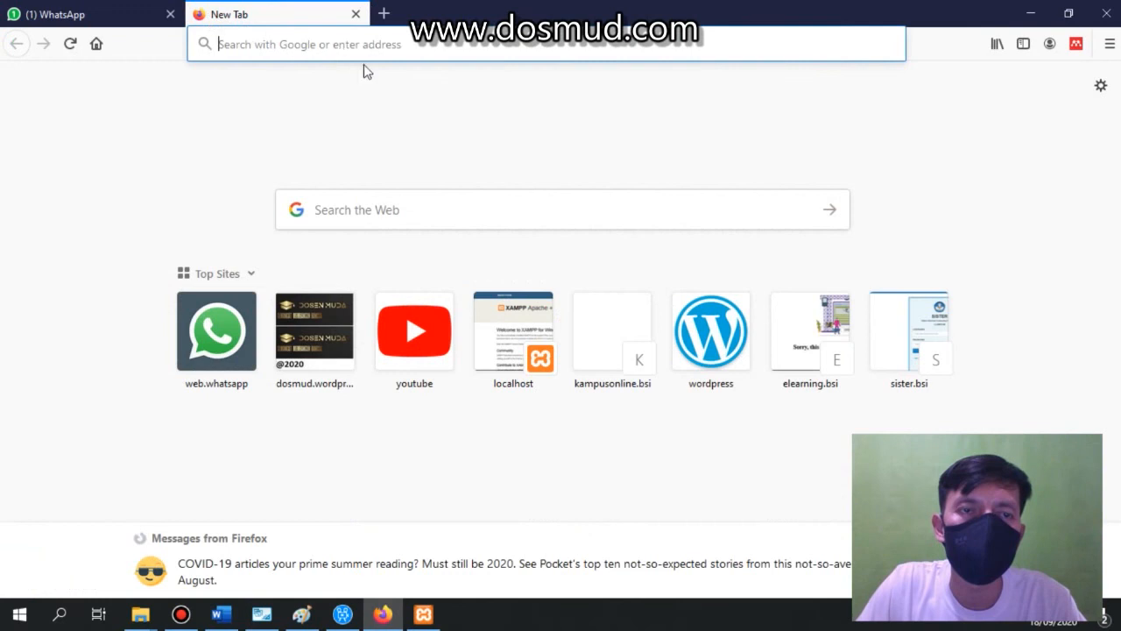
click(444, 48)
text(lo)
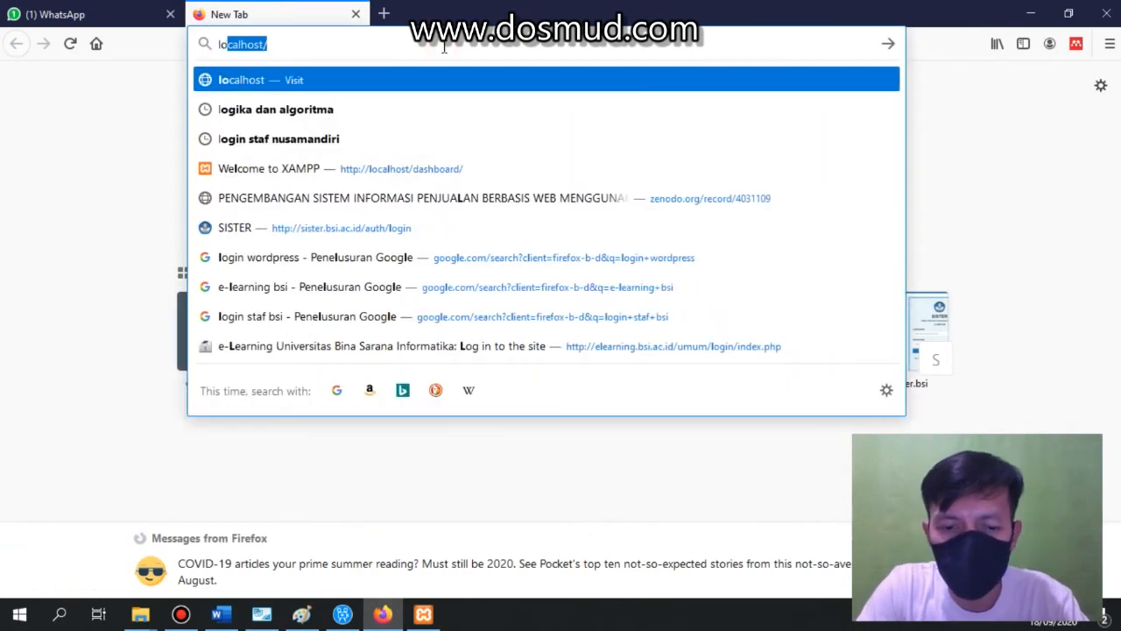
text(clhost)
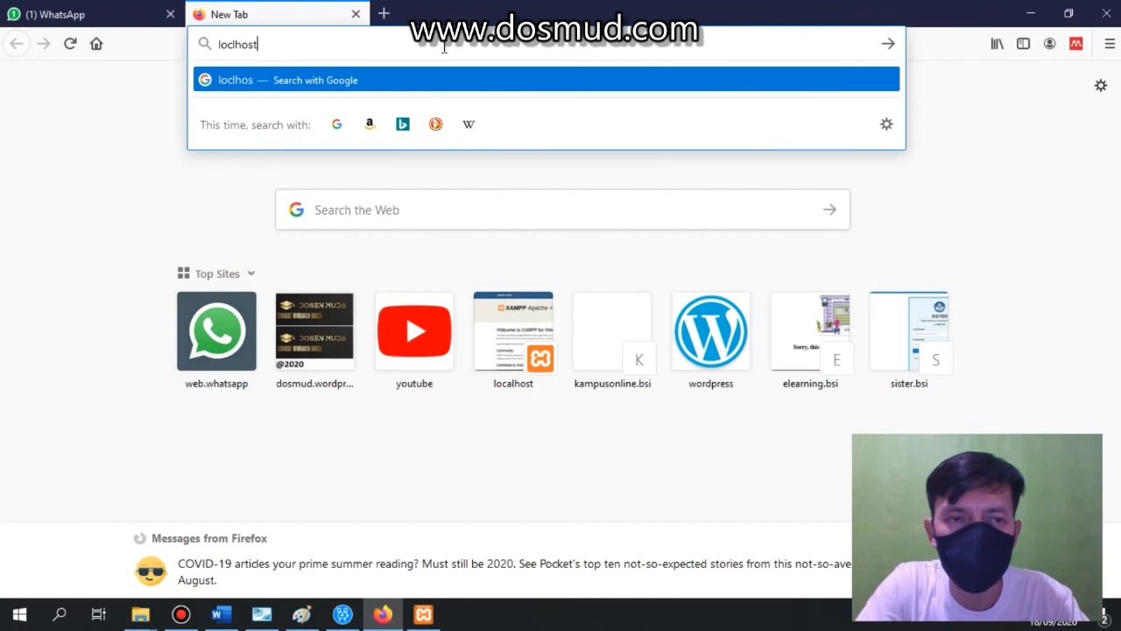
key(Return)
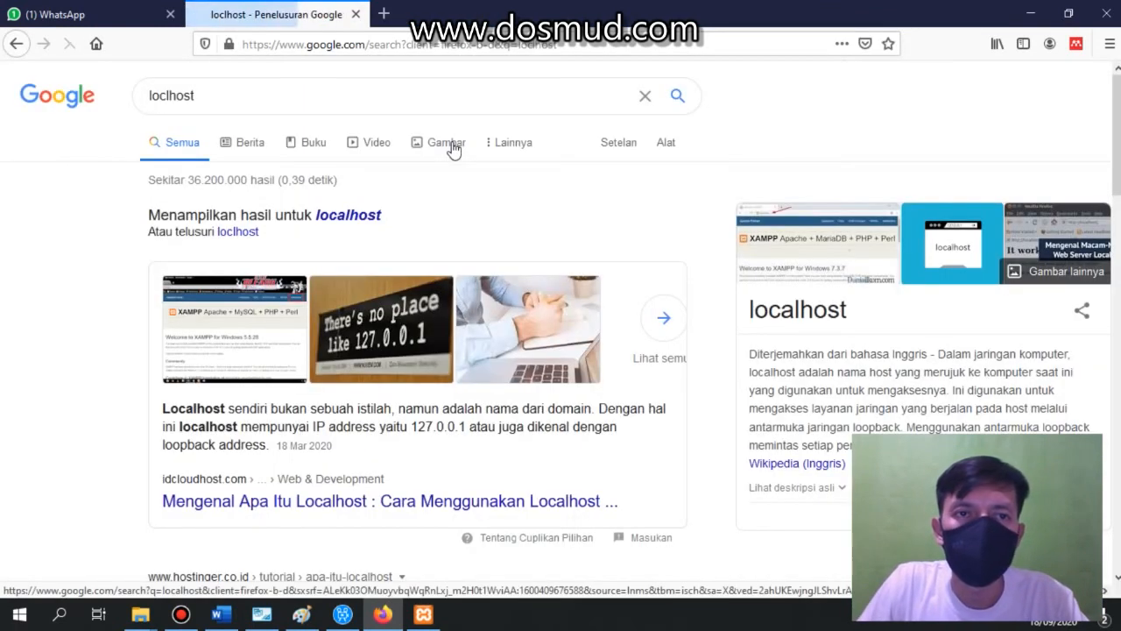
Open the localhost XAMPP dashboard page in the browser.
drag(564, 48, 190, 49)
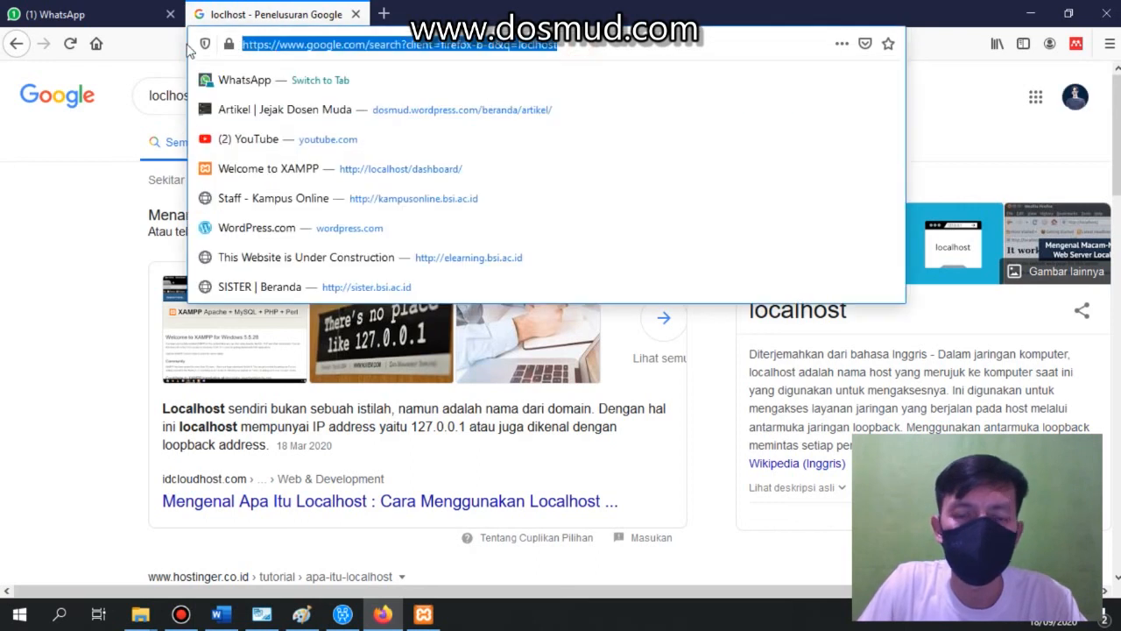
text(localhost/)
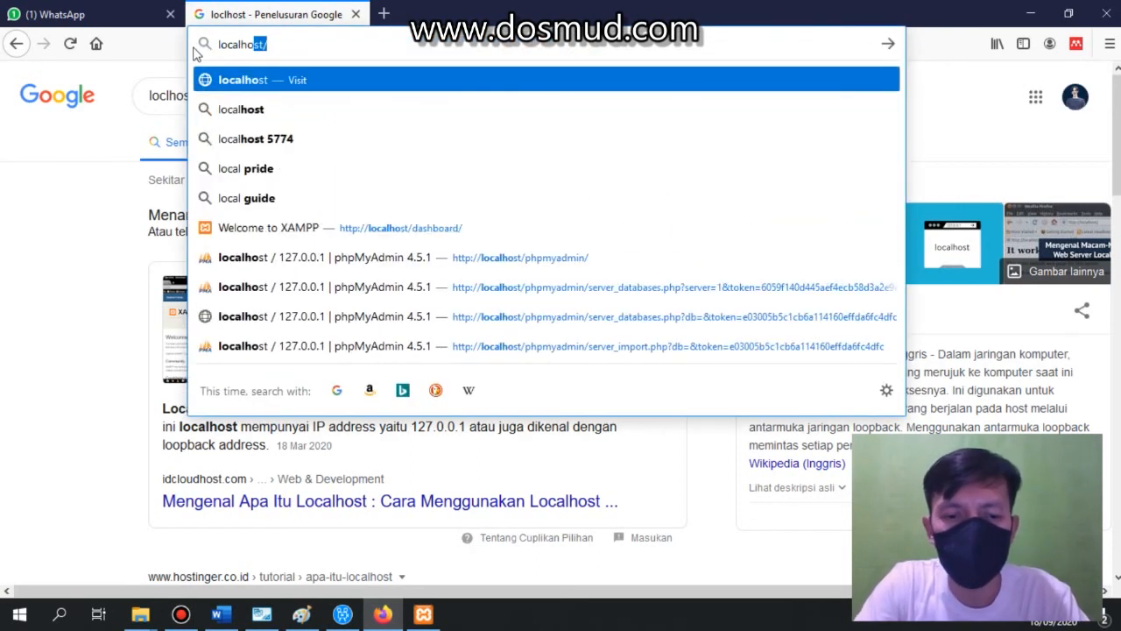
key(Down)
key(Down)
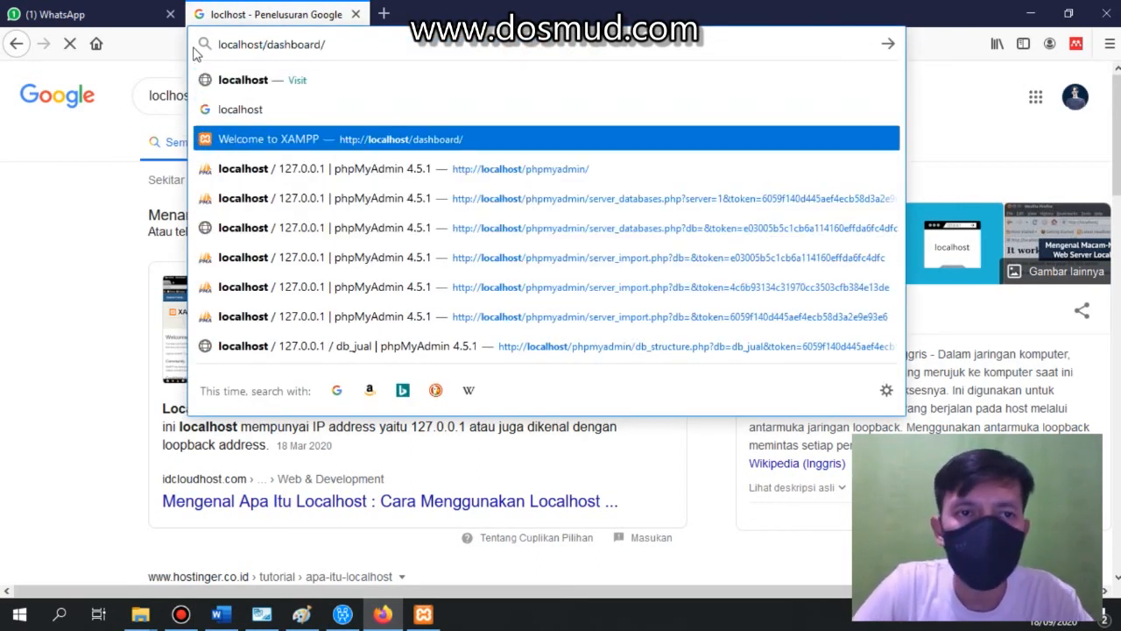
key(Return)
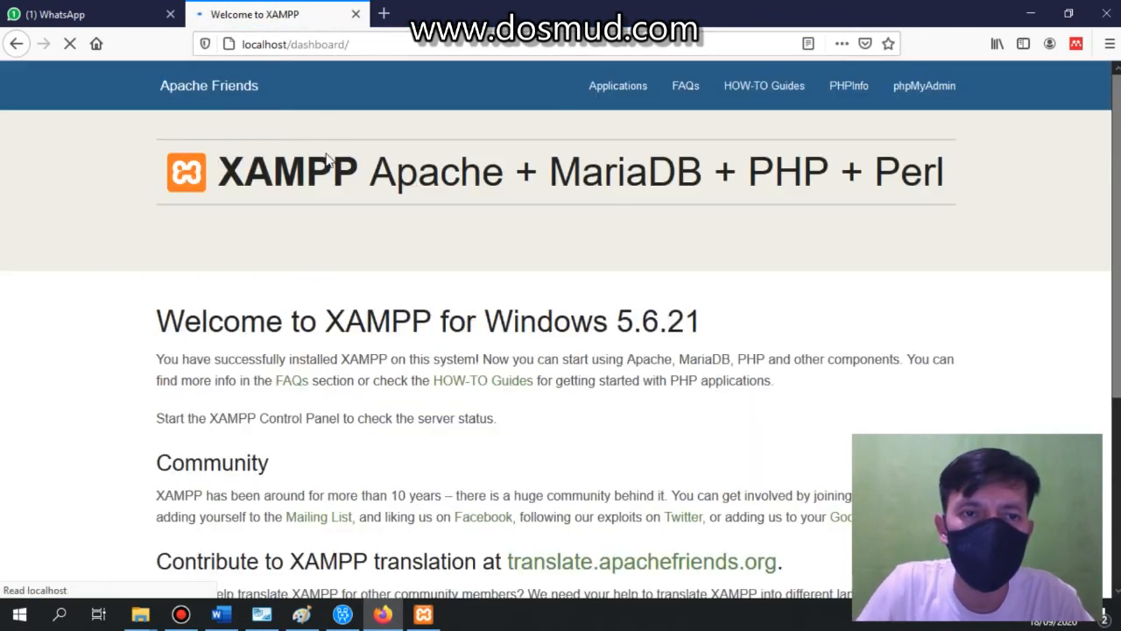
Open phpMyAdmin and drop the existing db_penjualan database.
click(921, 102)
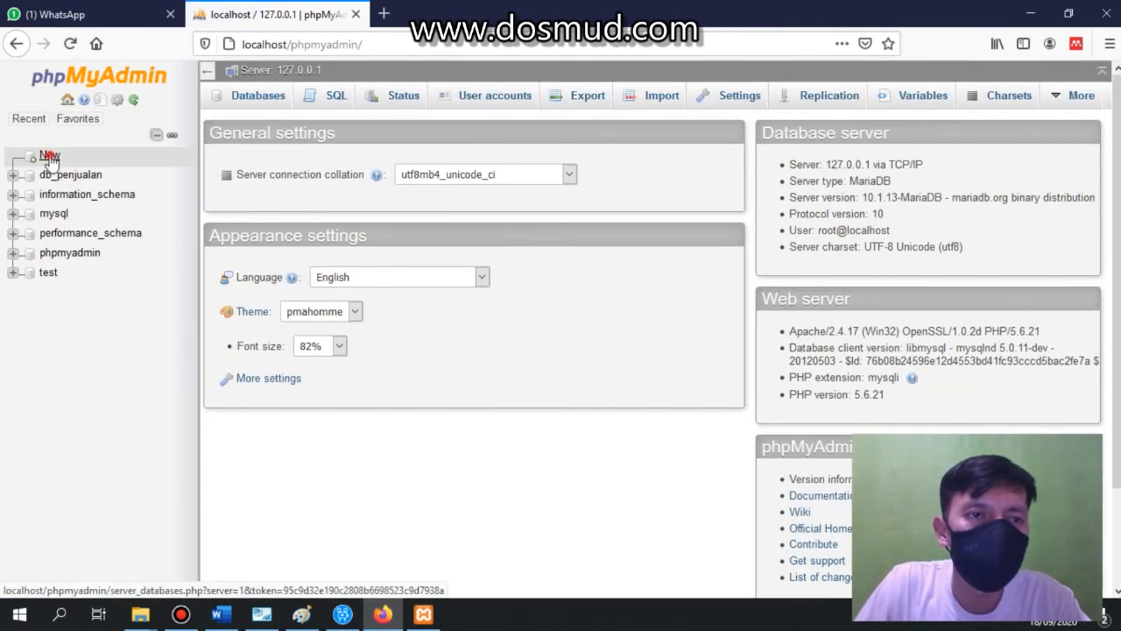
click(50, 156)
click(217, 280)
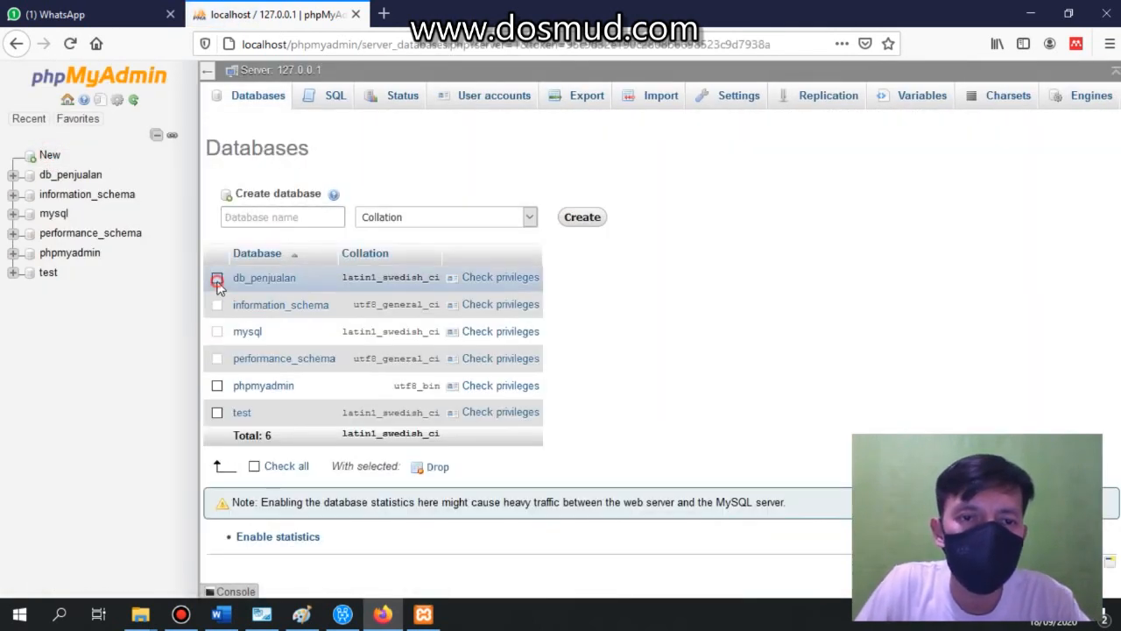
click(437, 467)
click(586, 369)
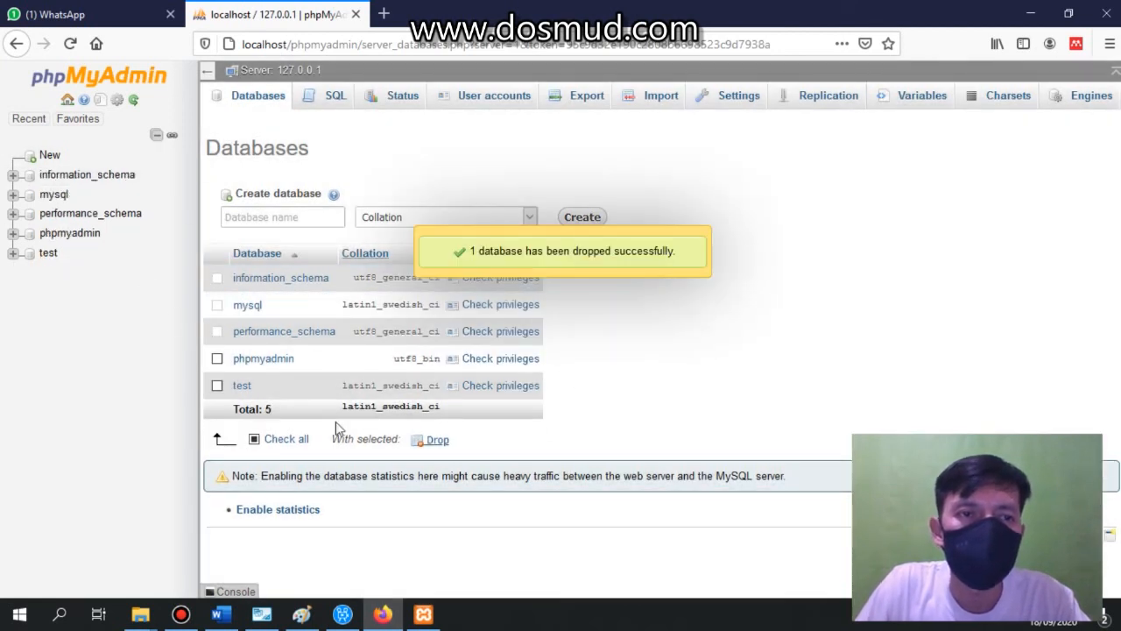
Import the db_penjualan.sql script from the Music folder into the server.
click(657, 105)
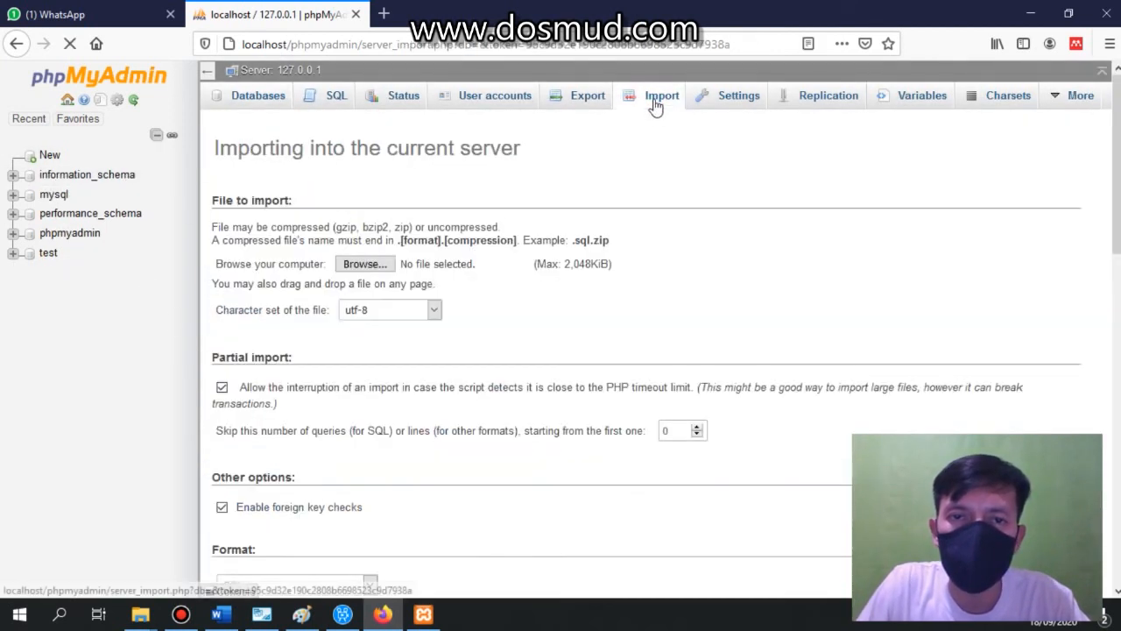
click(367, 273)
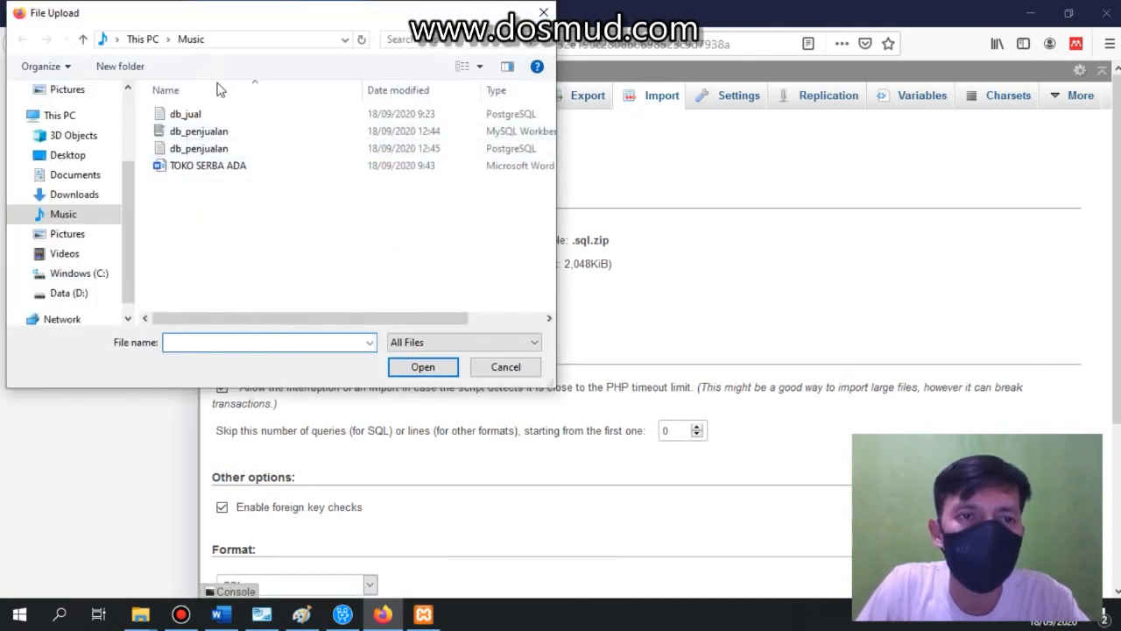
drag(248, 324, 181, 303)
click(200, 149)
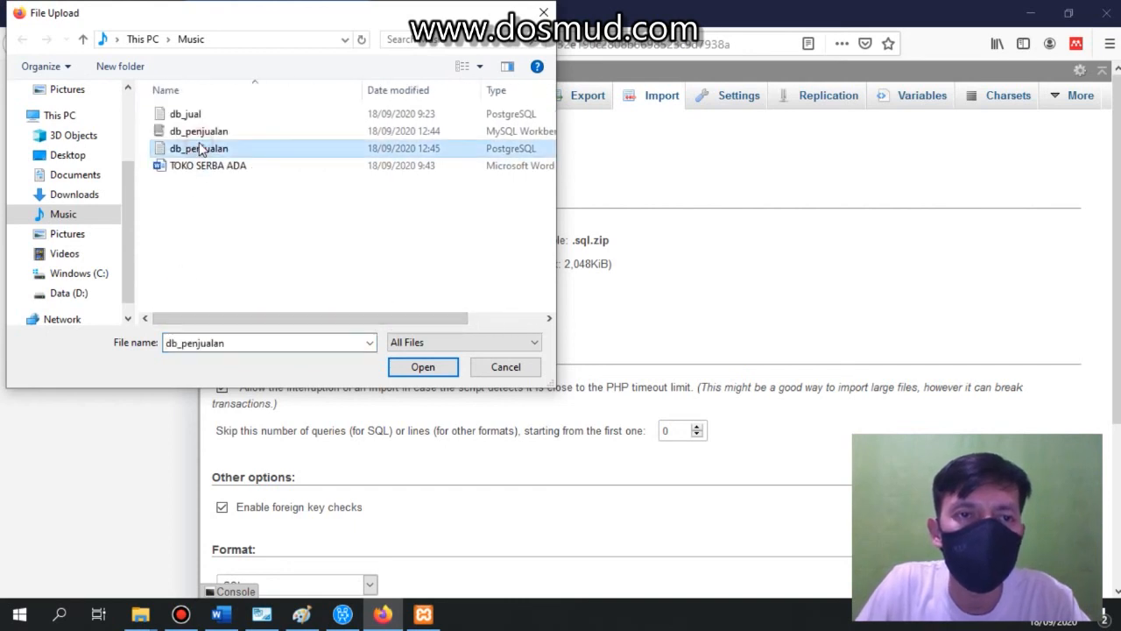
click(422, 366)
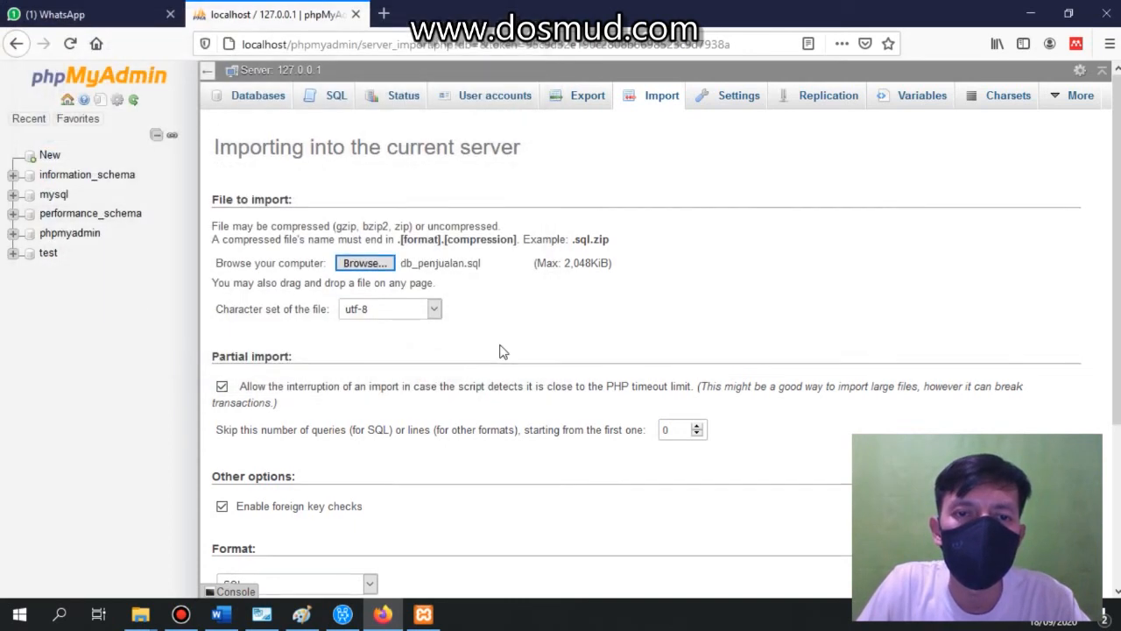
scroll(381, 450, down, 3)
click(244, 534)
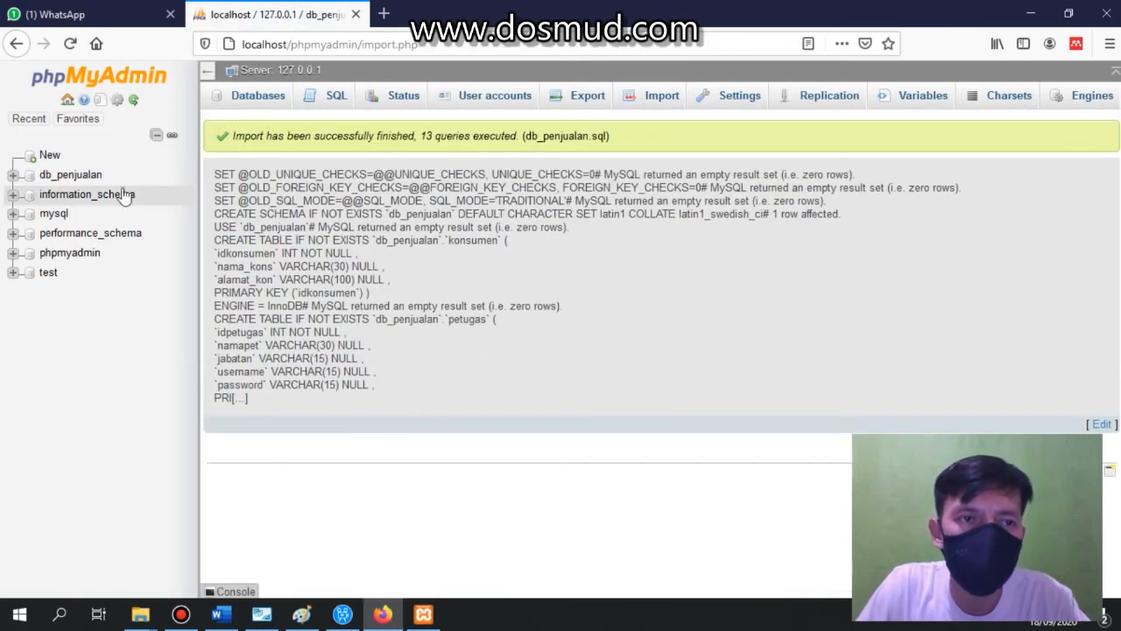
Open the imported db_penjualan database and view the barang table's structure, checking it against the EER diagram.
click(77, 178)
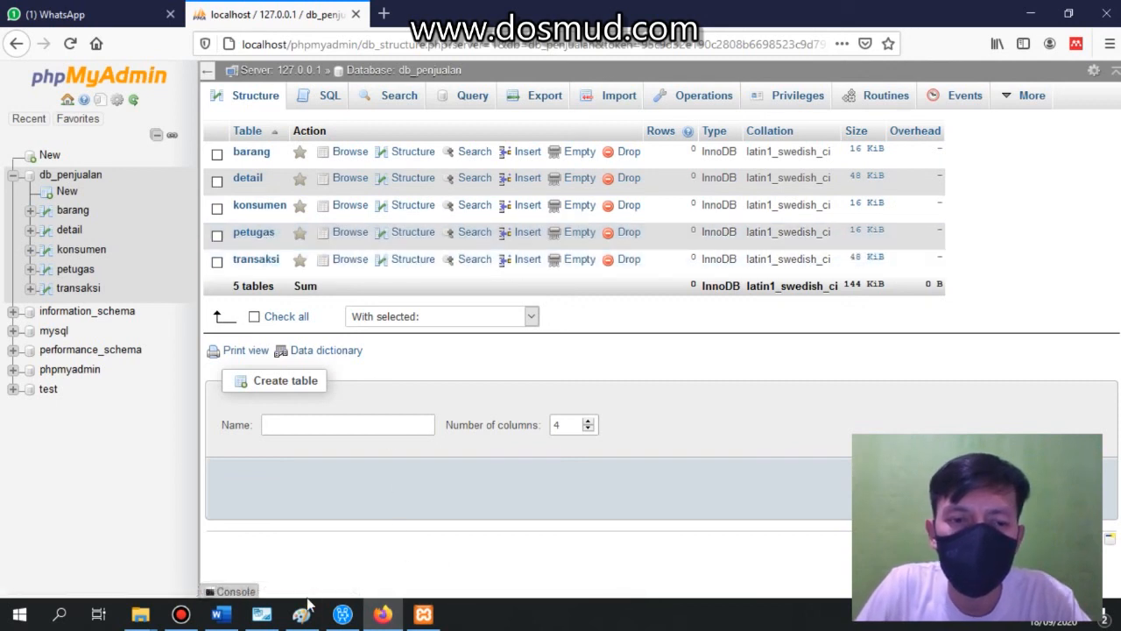
click(267, 617)
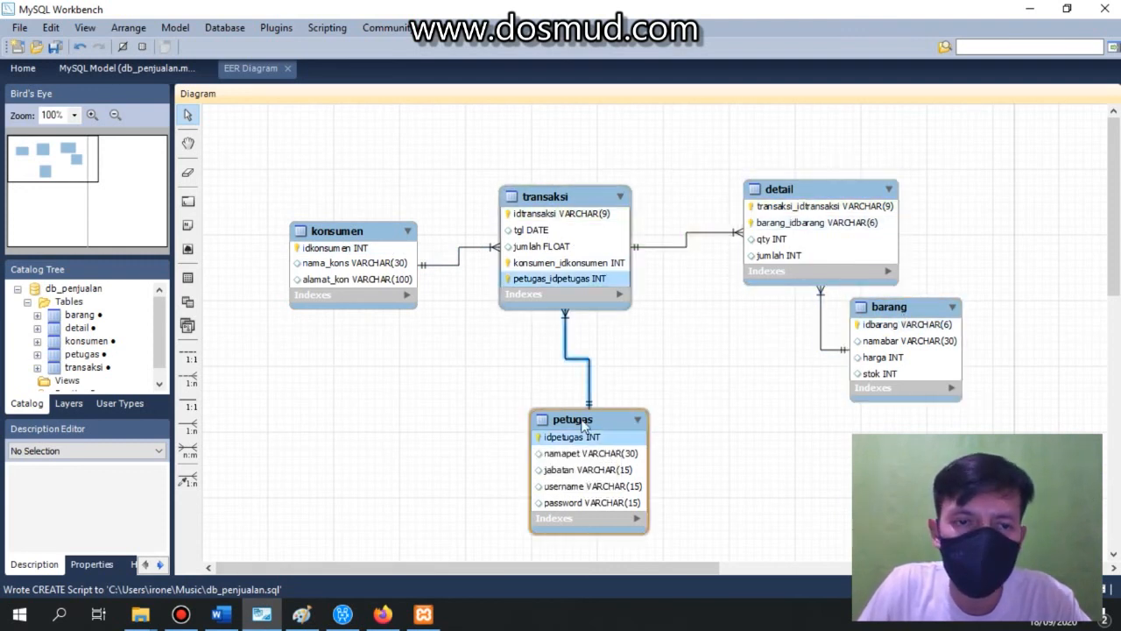
click(382, 613)
click(253, 154)
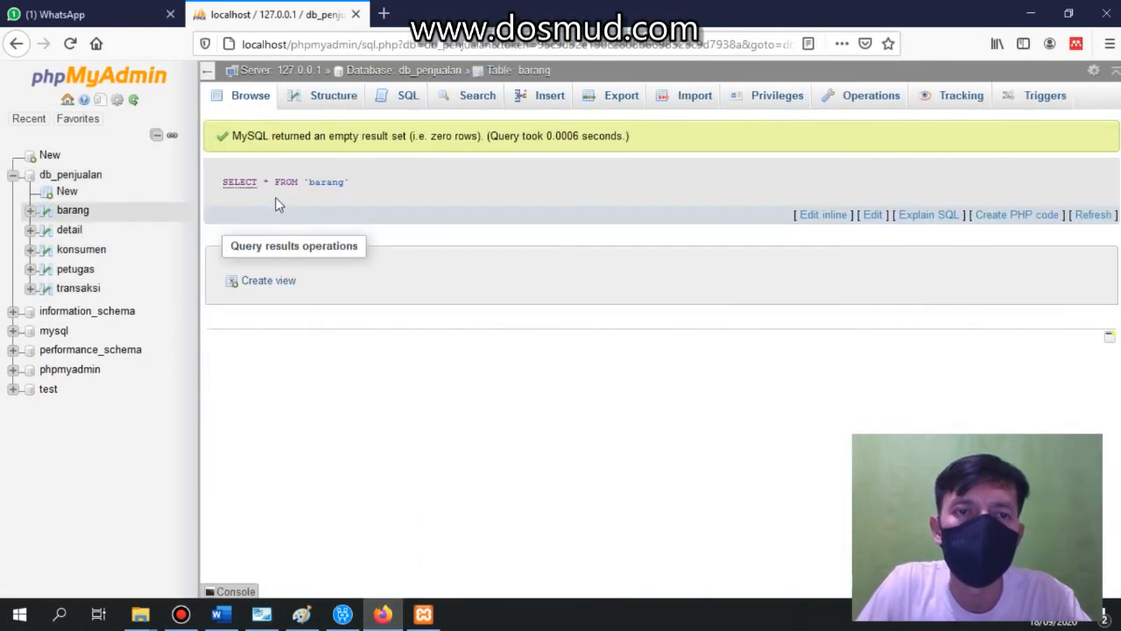
click(317, 100)
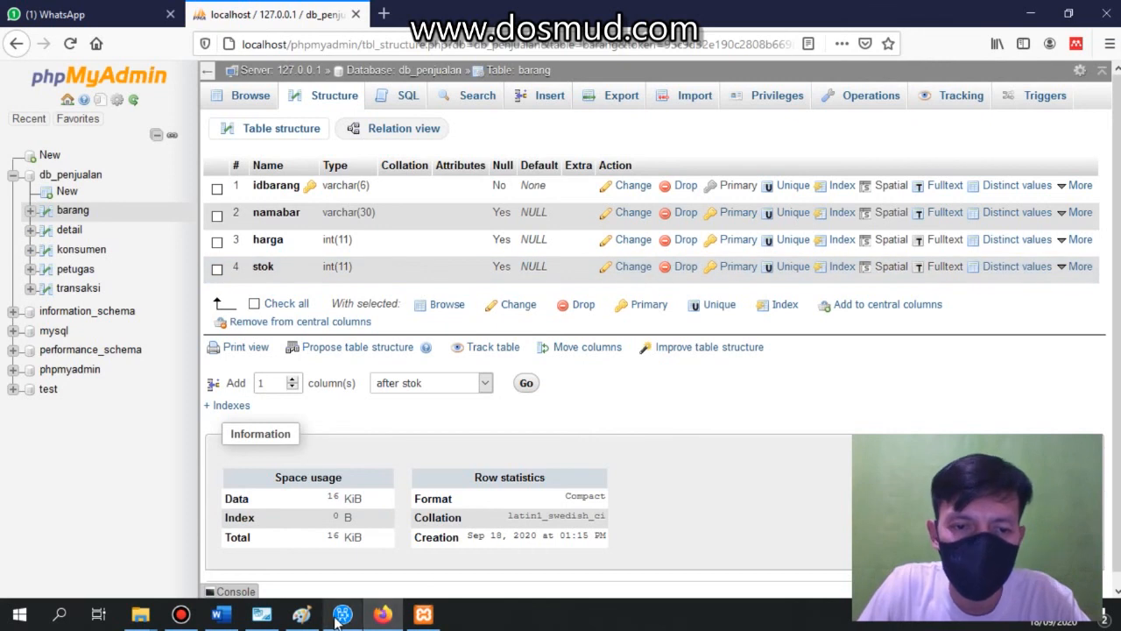
Switch between the Workbench EER diagram and the Paint sketch of the invoice to compare them.
click(262, 614)
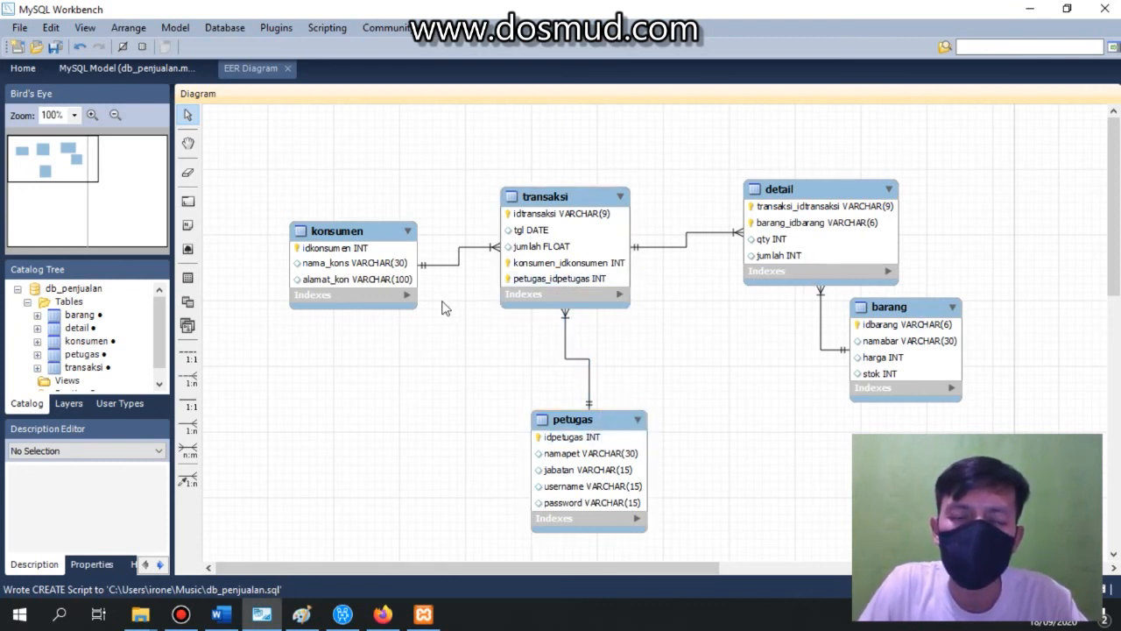
click(302, 614)
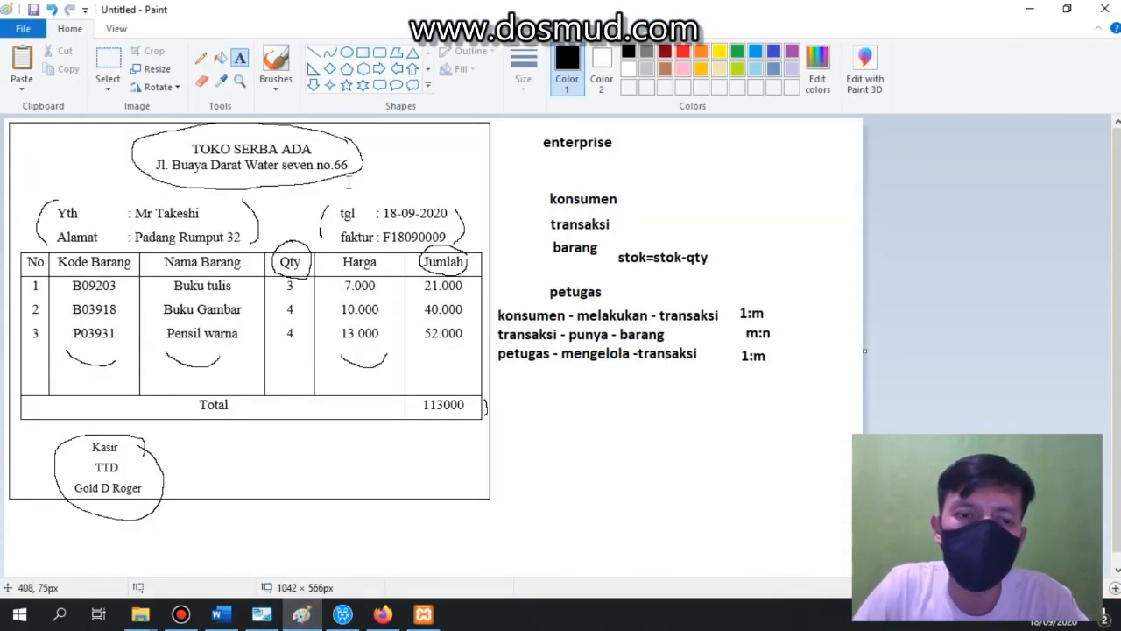
key(alt+Tab)
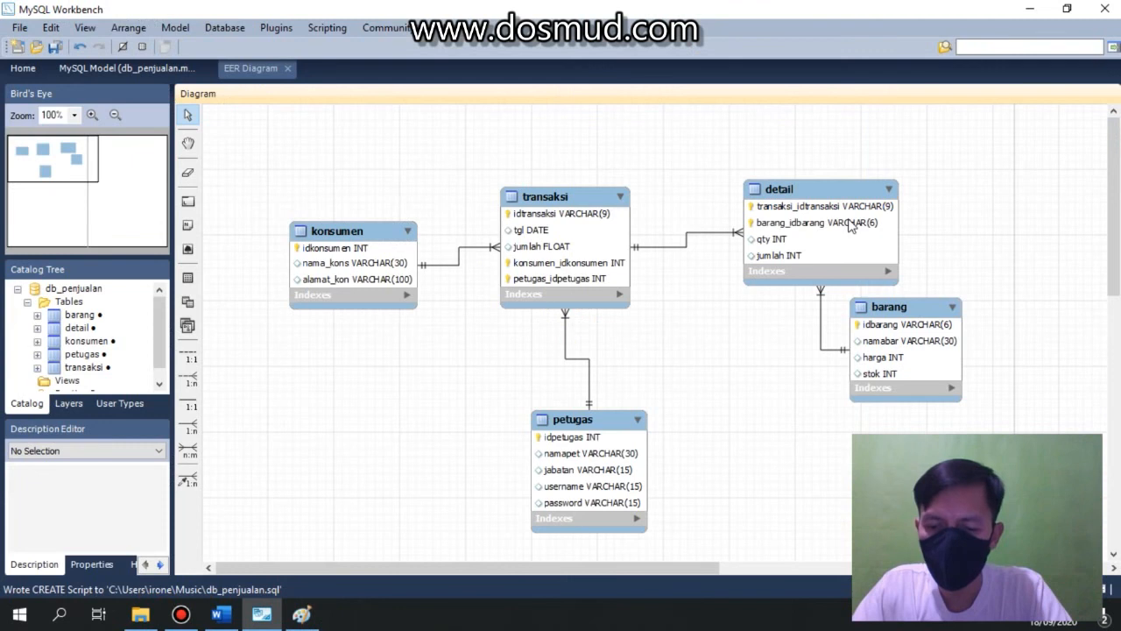